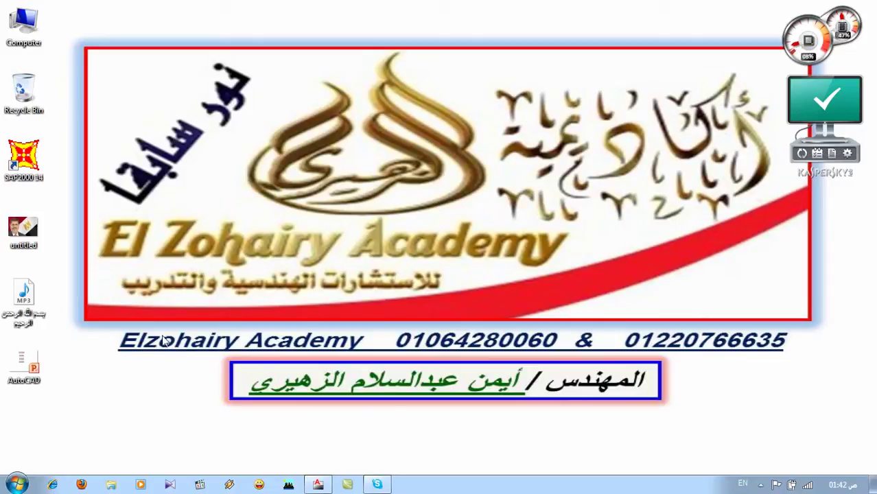
# - Launch the lesson presentation slideshow from its desktop shortcut
pyautogui.doubleClick(31, 361)
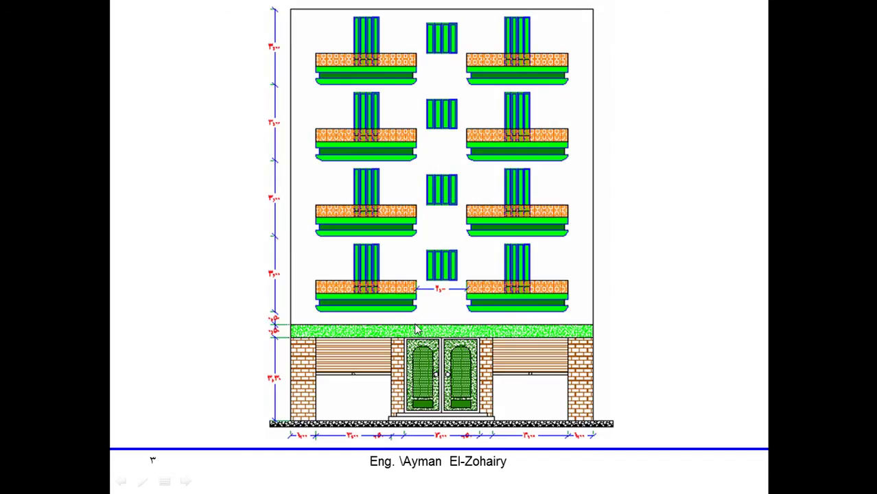
# - Glance back at the balcony, window and door details, then return to the facade slide with the pen pointer
pyautogui.press('Left')
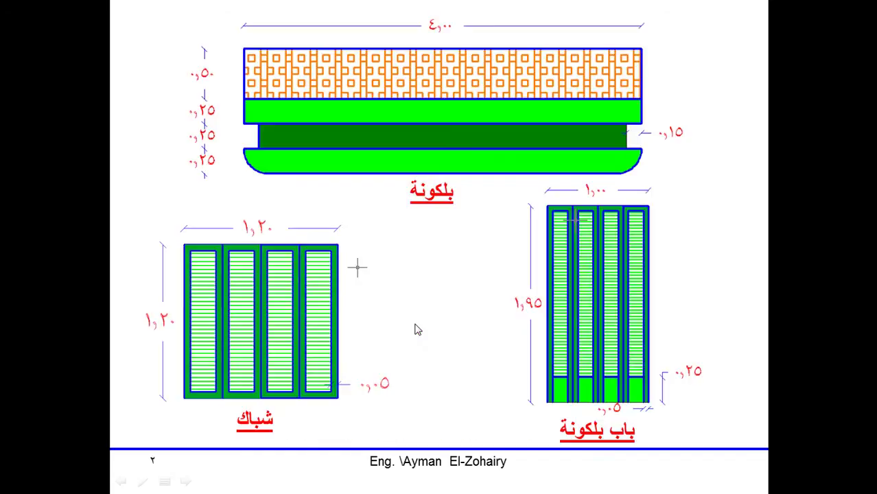
pyautogui.press('Right')
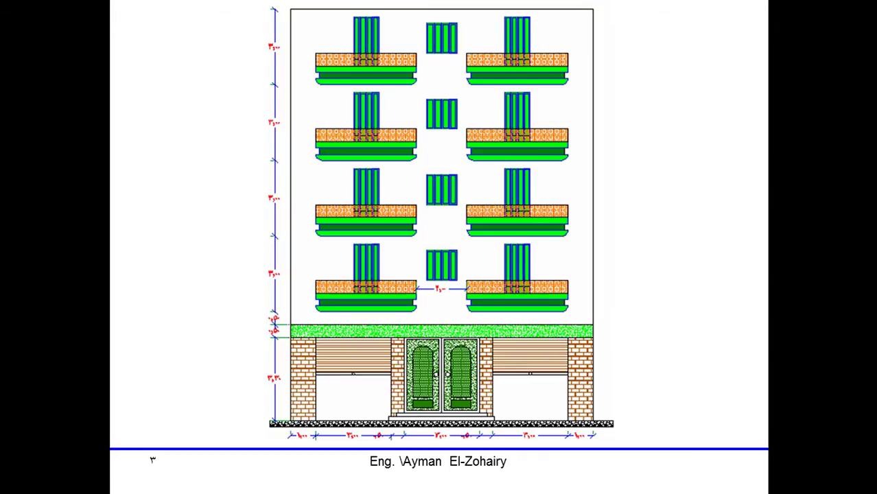
pyautogui.rightClick(243, 238)
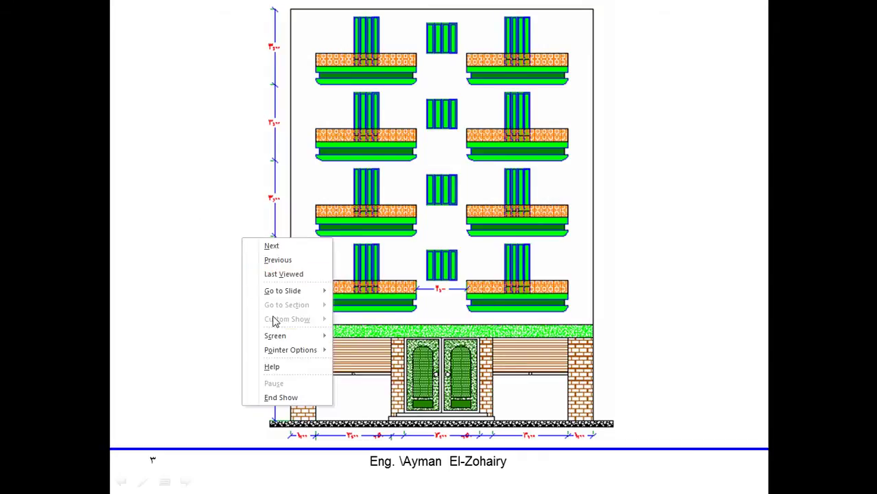
pyautogui.moveTo(291, 350)
pyautogui.click(356, 365)
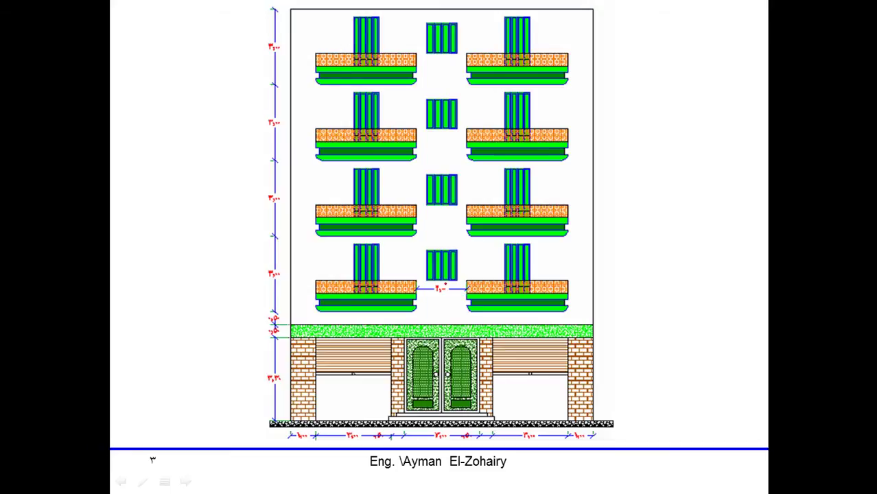
# - Draw red ink marks beside the lower balconies, under the lower-left balcony and along the ground line
pyautogui.moveTo(310, 289); pyautogui.dragTo(293, 291)
pyautogui.moveTo(570, 291); pyautogui.dragTo(590, 291)
pyautogui.moveTo(326, 313); pyautogui.dragTo(300, 313)
pyautogui.moveTo(327, 421); pyautogui.dragTo(314, 421)
# - Switch to AutoCAD and bring the door, window and balcony blocks into view
pyautogui.hotkey('alt', 'Tab')
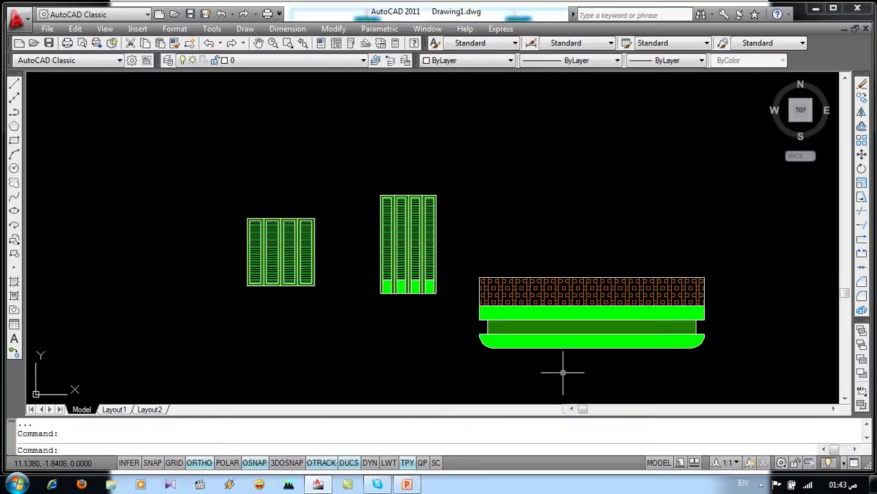
pyautogui.click(521, 322)
pyautogui.scroll(-2, 505, 301)
pyautogui.moveTo(570, 326)
pyautogui.mouseDown(button='middle')
pyautogui.moveTo(435, 284)
pyautogui.moveTo(475, 310)
pyautogui.mouseUp(button='middle')
pyautogui.scroll(2, 435, 288)
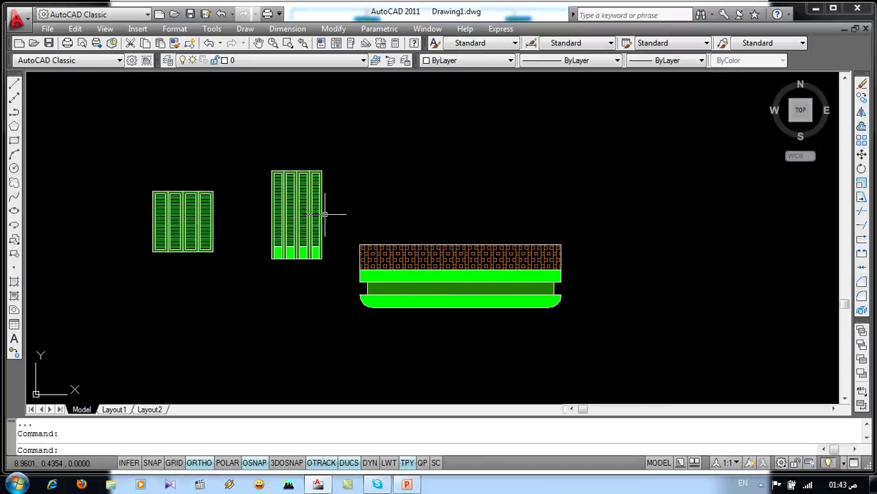
# - Move the balcony door so it stands centred on the balcony slab
pyautogui.write('m')
pyautogui.press('Return')
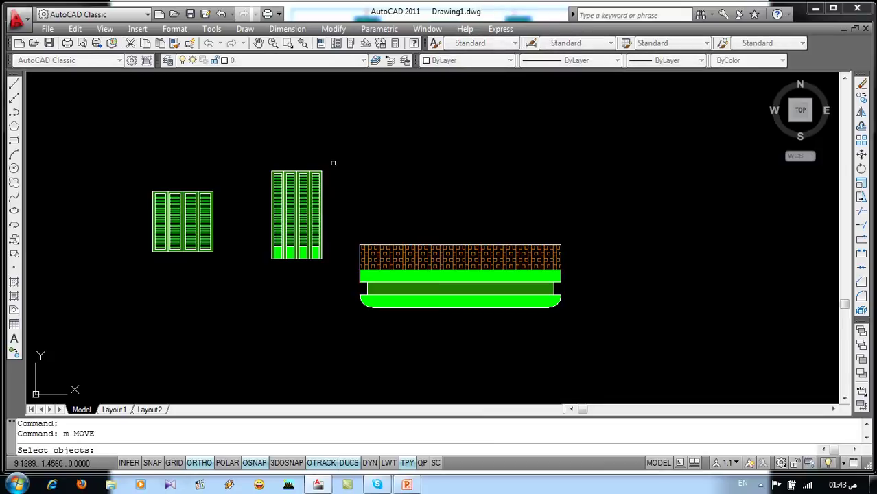
pyautogui.click(335, 161)
pyautogui.click(250, 289)
pyautogui.press('Return')
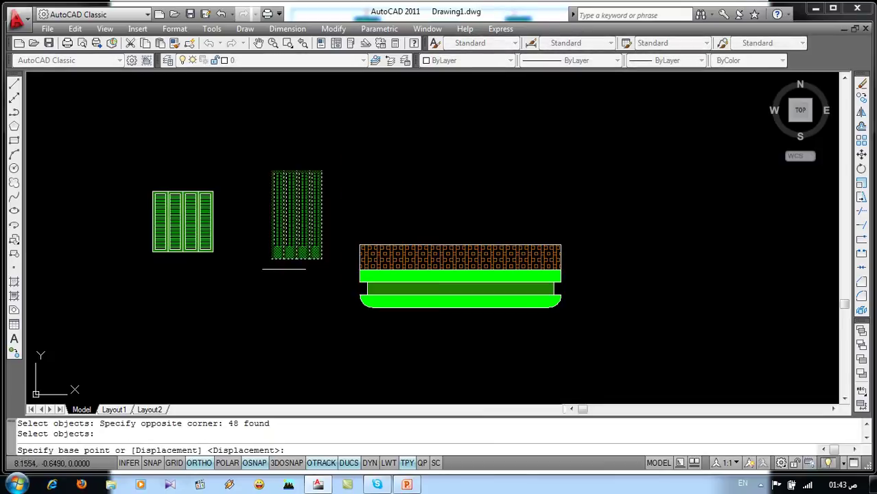
pyautogui.click(297, 259)
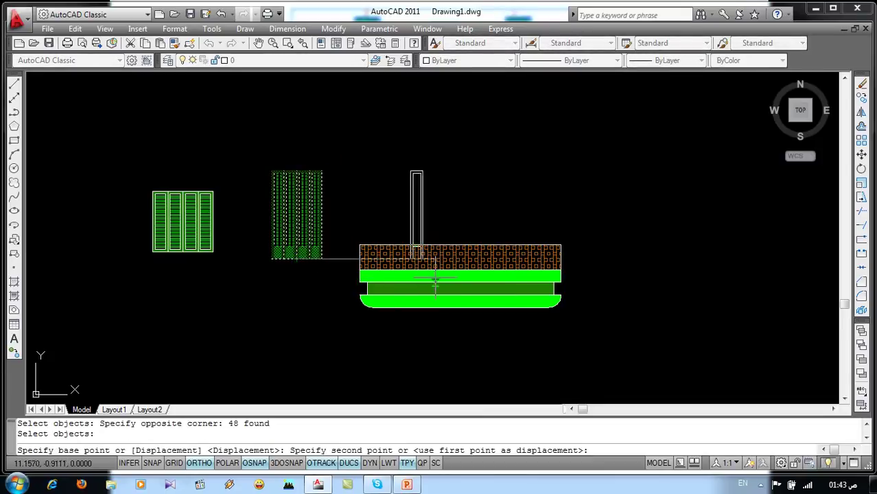
pyautogui.click(460, 271)
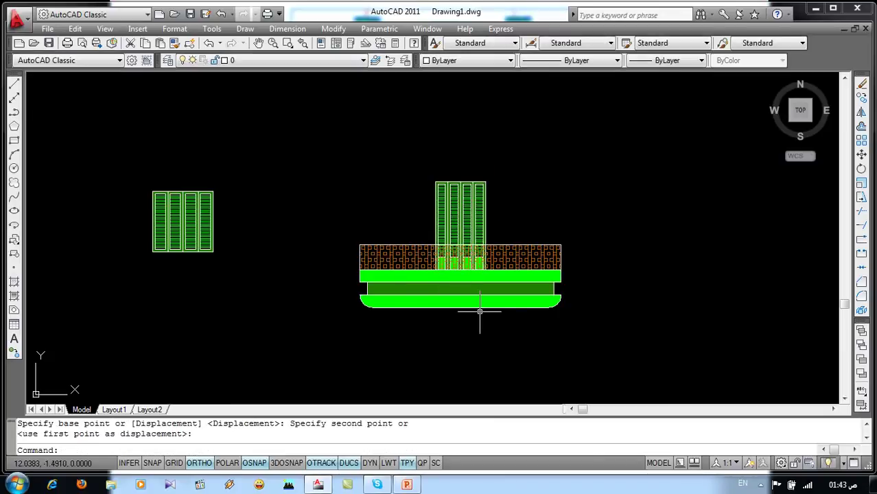
pyautogui.scroll(5, 491, 257)
pyautogui.scroll(-2, 490, 257)
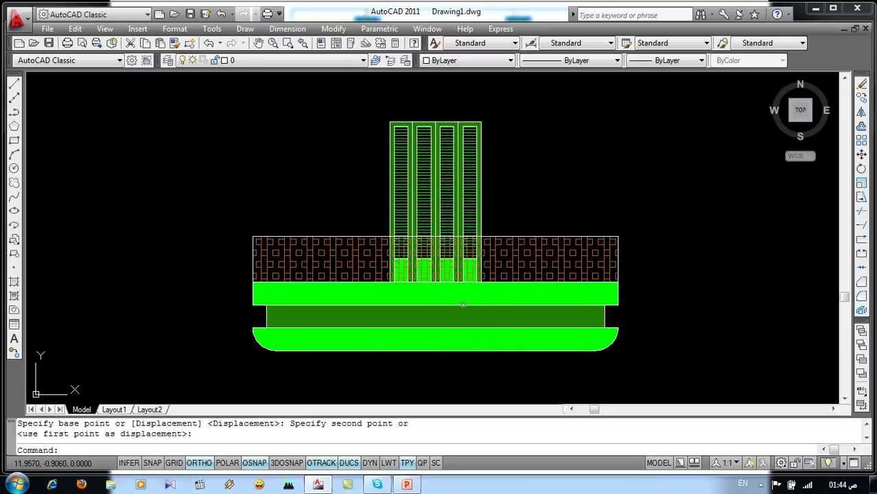
pyautogui.scroll(-4, 463, 304)
pyautogui.moveTo(478, 314); pyautogui.dragTo(364, 267, button='middle')
pyautogui.scroll(2, 397, 241)
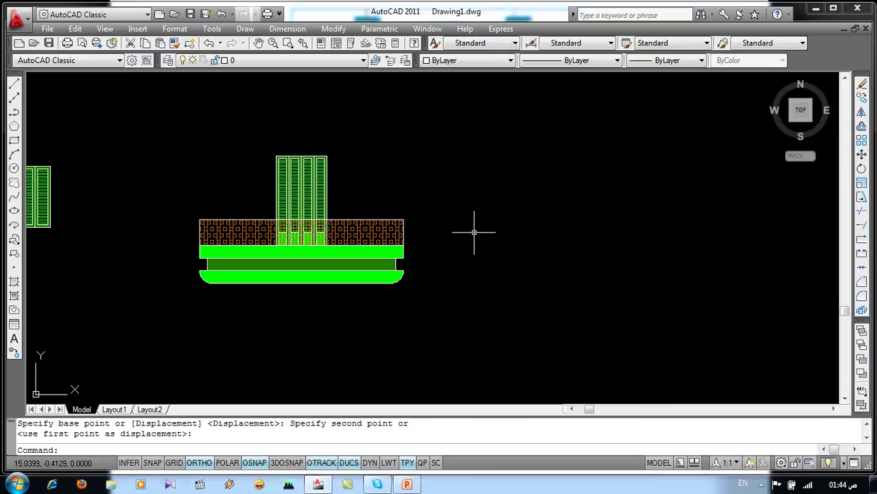
# - Offset the balcony's right edge by 1 to the right as a helper line
pyautogui.write('o')
pyautogui.press('Return')
pyautogui.write('1')
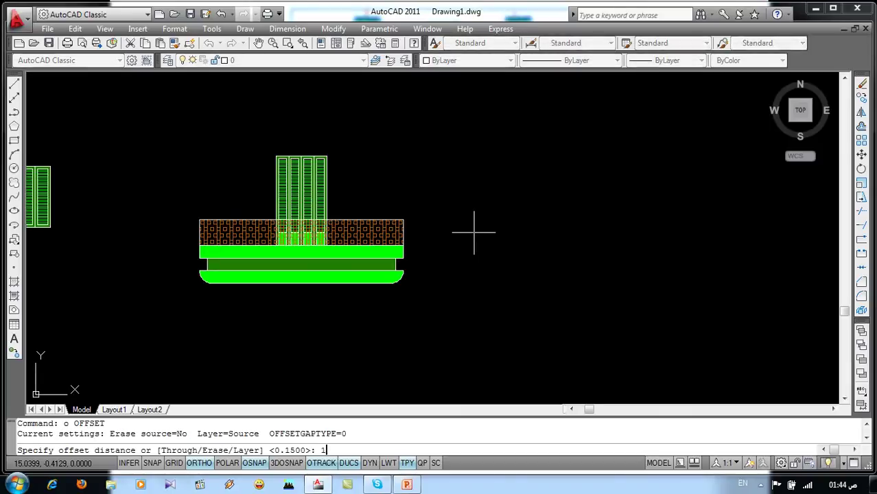
pyautogui.press('Return')
pyautogui.click(403, 237)
pyautogui.click(469, 240)
pyautogui.press('Return')
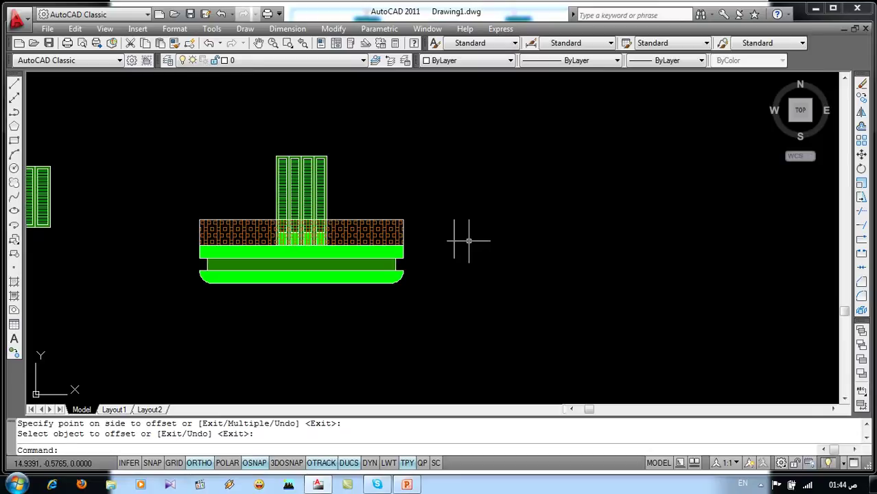
# - Mirror the balcony and its door about the offset line, keeping the original
pyautogui.write('mi')
pyautogui.press('Return')
pyautogui.click(430, 130)
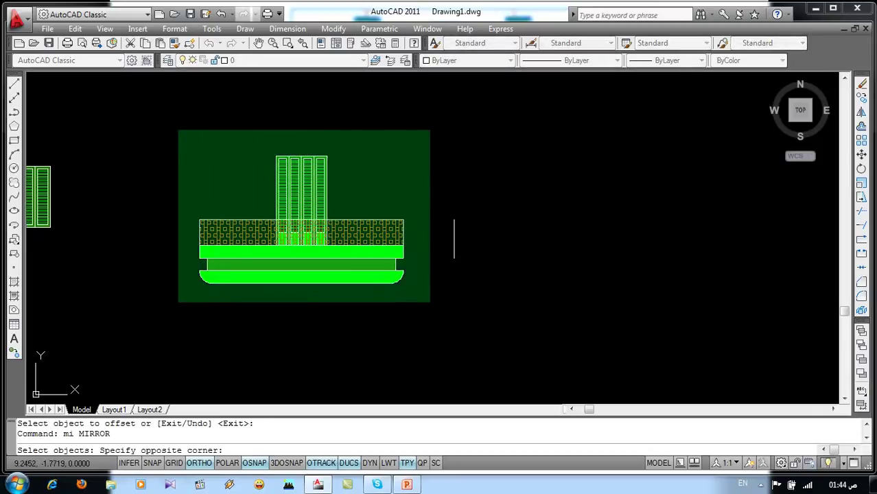
pyautogui.click(156, 312)
pyautogui.press('Return')
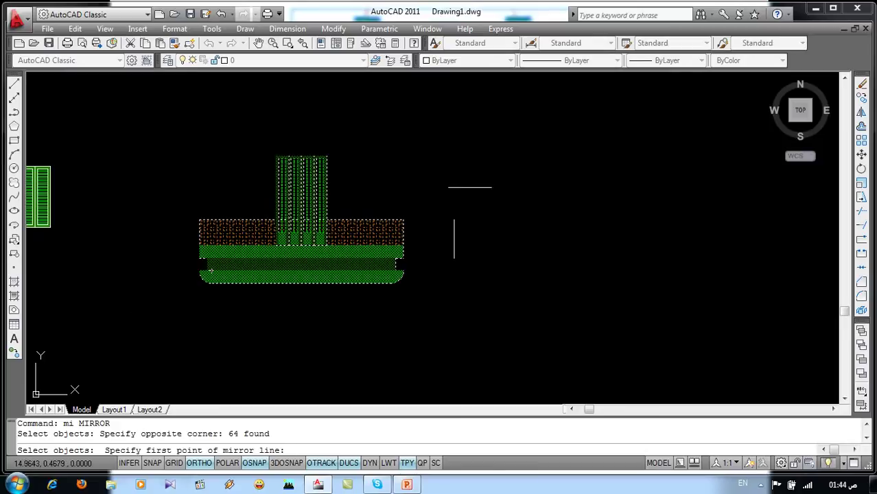
pyautogui.click(454, 221)
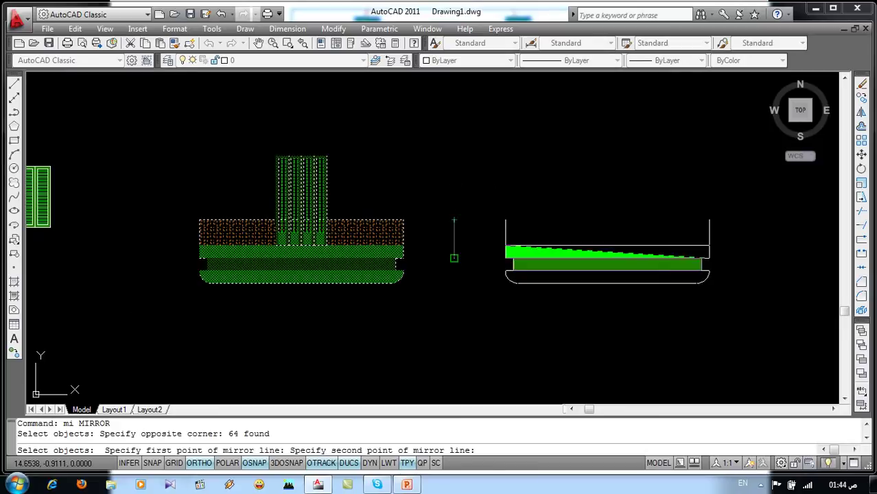
pyautogui.click(454, 263)
pyautogui.press('Return')
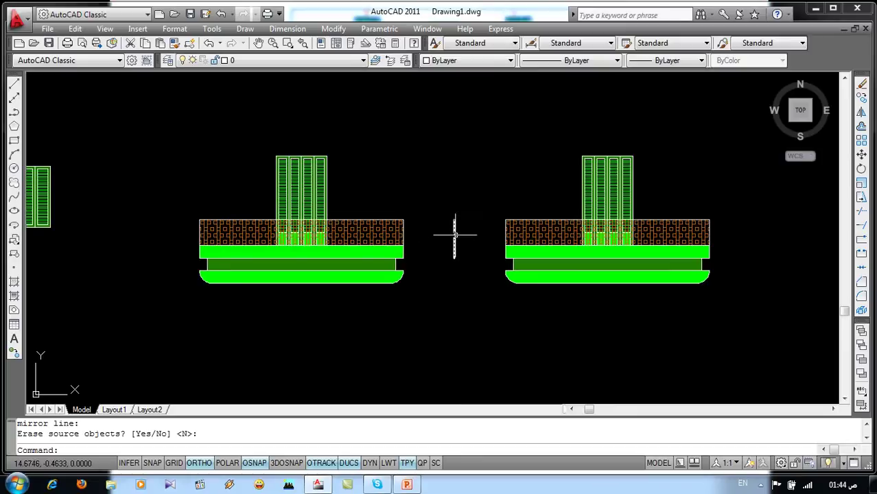
# - Delete the helper mirror line
pyautogui.click(499, 234)
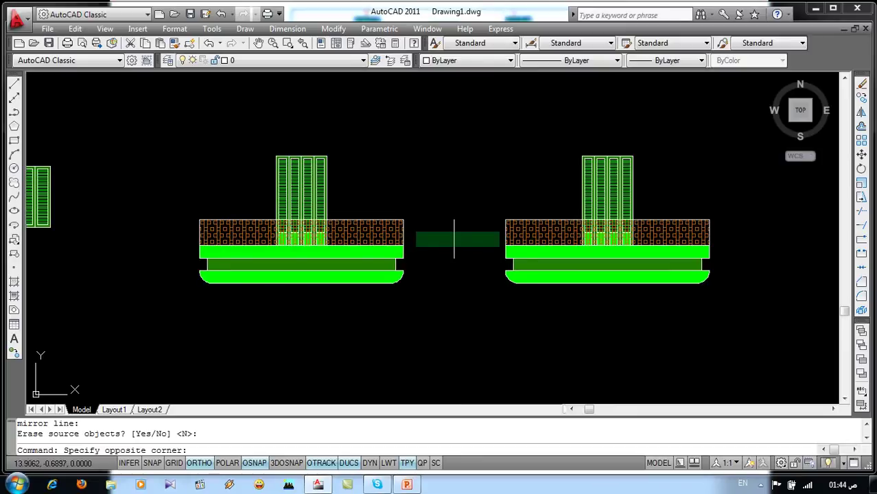
pyautogui.click(413, 245)
pyautogui.press('Delete')
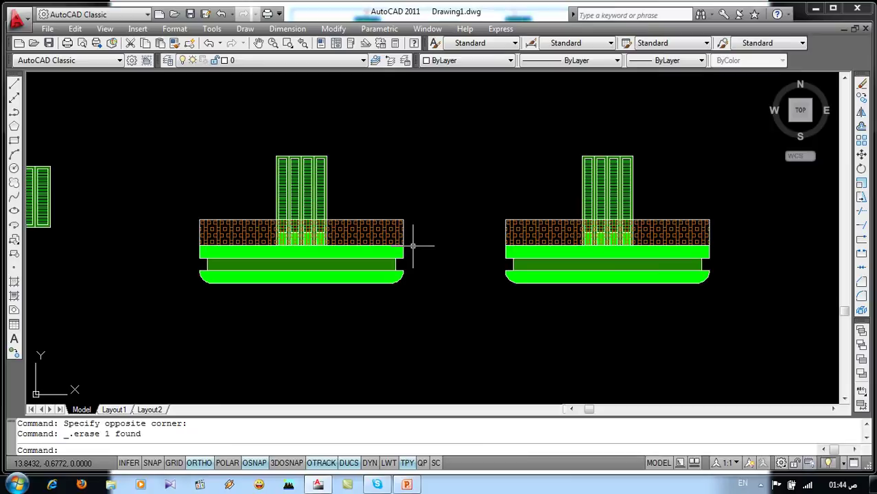
# - Draw a temporary line across the gap between the two balconies
pyautogui.scroll(-2, 413, 245)
pyautogui.scroll(-1, 425, 271)
pyautogui.write('l')
pyautogui.press('Return')
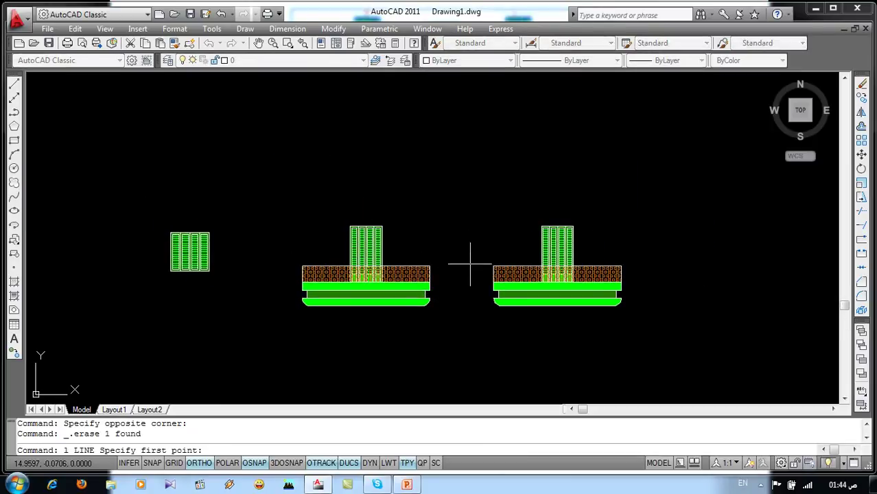
pyautogui.click(493, 265)
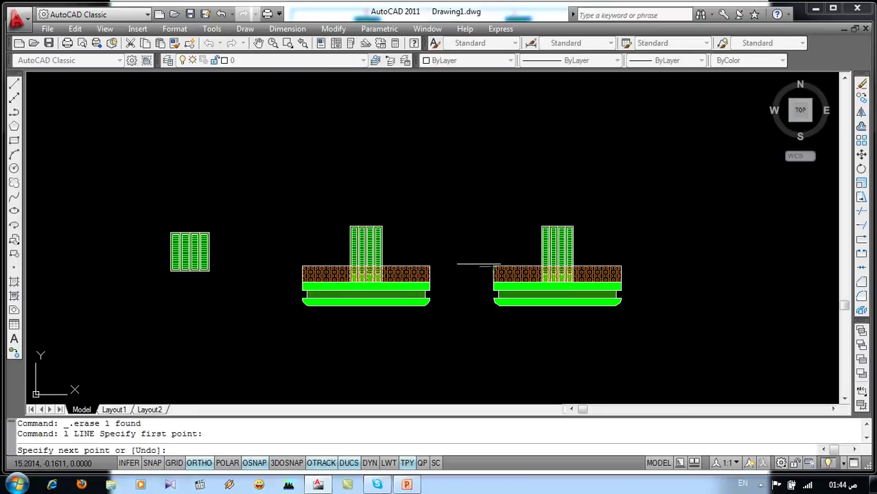
pyautogui.click(429, 266)
pyautogui.press('Return')
# - Move the window to the line's midpoint, then delete the temporary line
pyautogui.write('m')
pyautogui.press('Return')
pyautogui.click(232, 208)
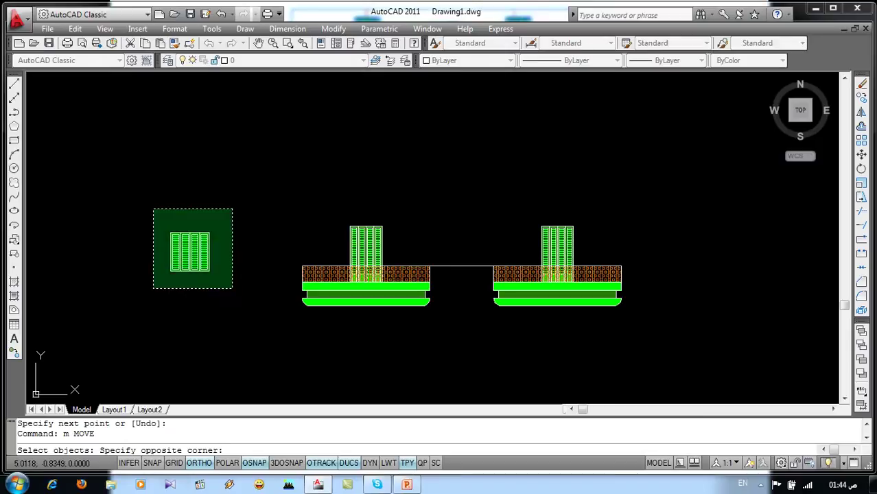
pyautogui.click(153, 289)
pyautogui.press('Return')
pyautogui.click(190, 271)
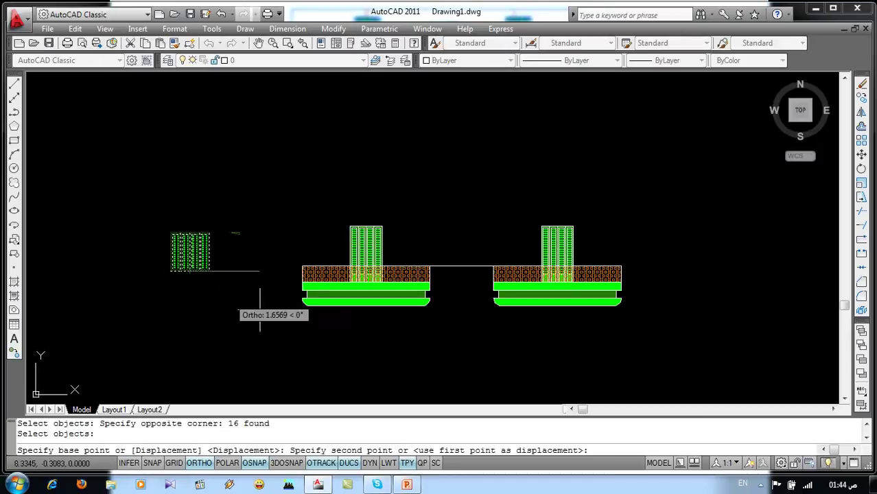
pyautogui.click(462, 266)
pyautogui.click(462, 267)
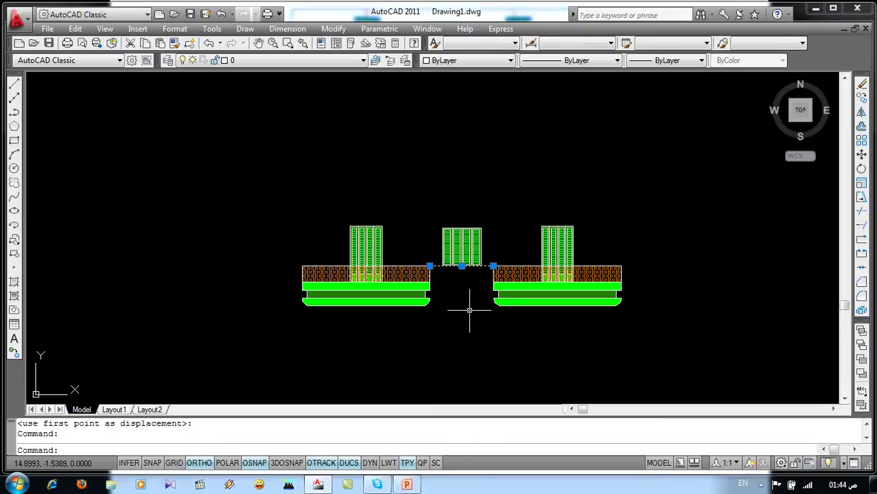
pyautogui.press('Delete')
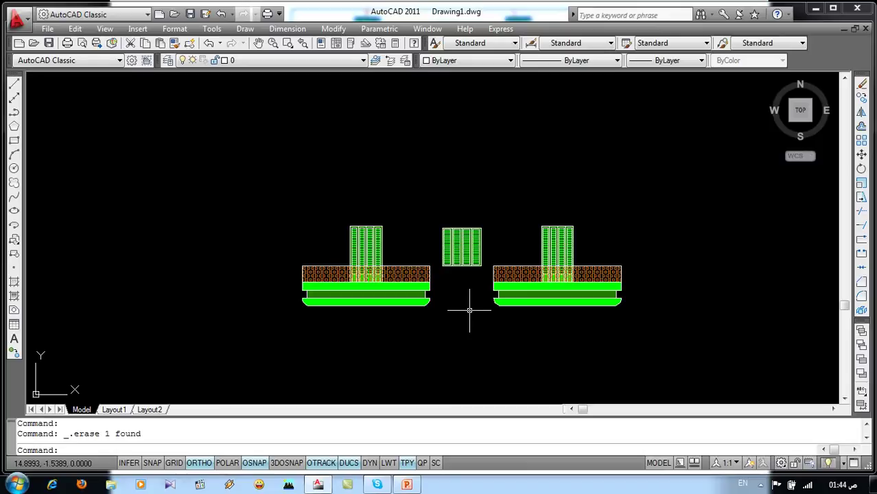
# - Zoom out, check the marked-up facade slide in PowerPoint, and return to AutoCAD
pyautogui.scroll(-4, 469, 310)
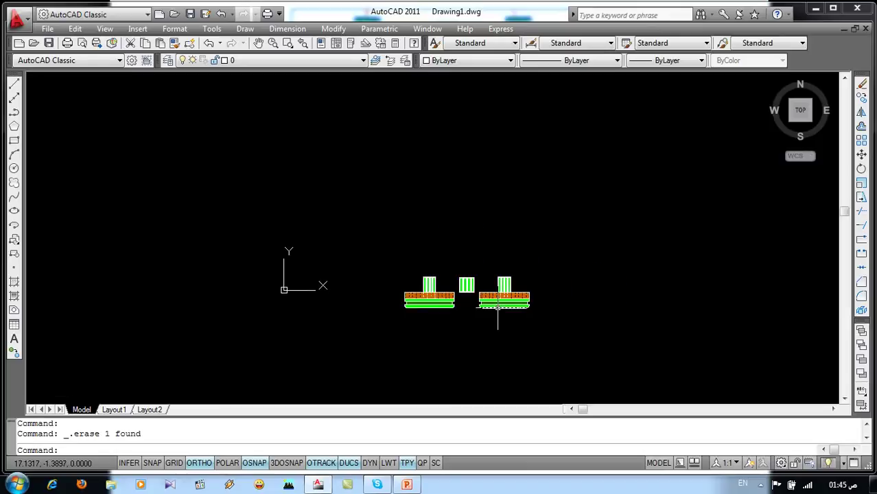
pyautogui.moveTo(497, 311); pyautogui.dragTo(389, 341, button='middle')
pyautogui.click(407, 485)
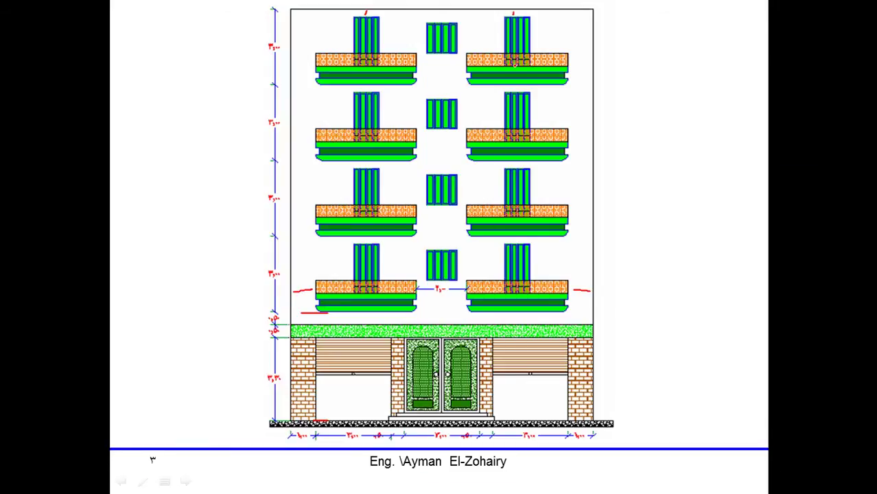
pyautogui.hotkey('alt', 'Tab')
# - Copy the balcony, door and window row upward at distances 3, 6 and 9
pyautogui.write('co')
pyautogui.press('Return')
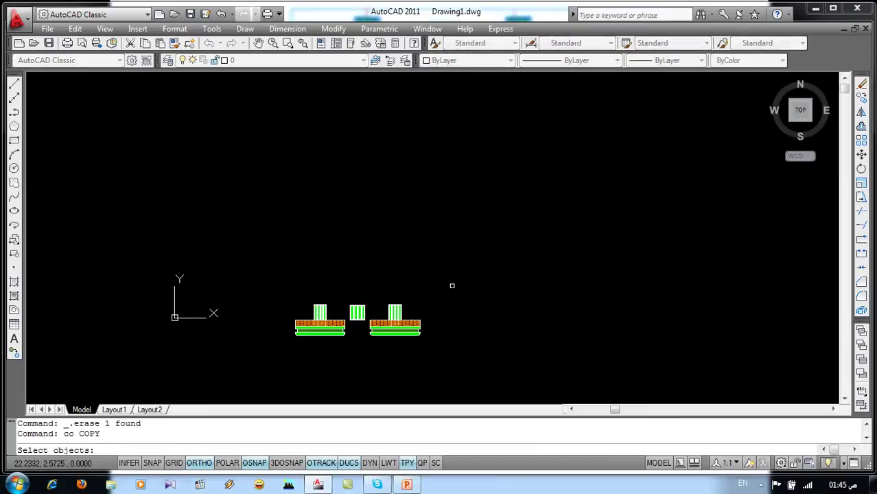
pyautogui.click(452, 285)
pyautogui.click(270, 355)
pyautogui.press('Return')
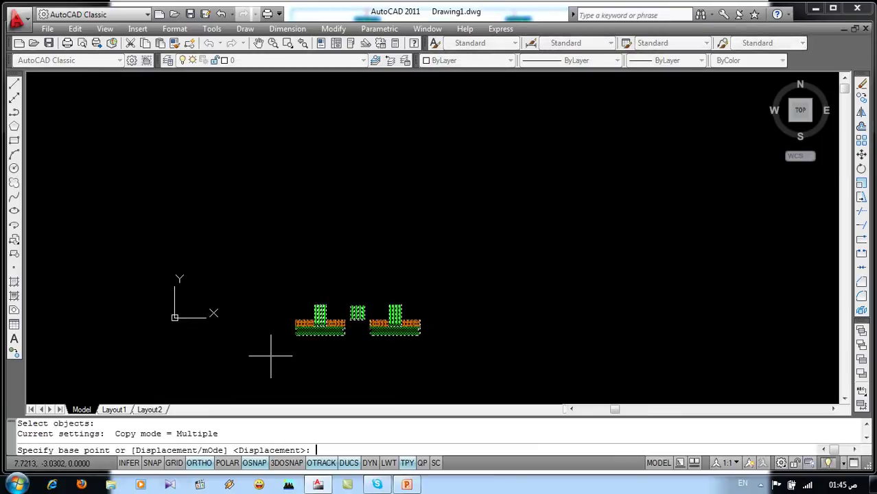
pyautogui.scroll(3, 296, 334)
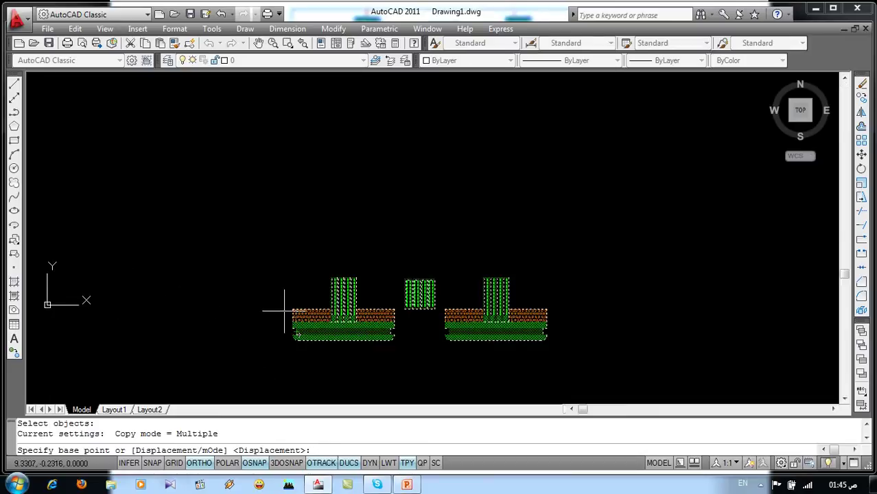
pyautogui.click(293, 311)
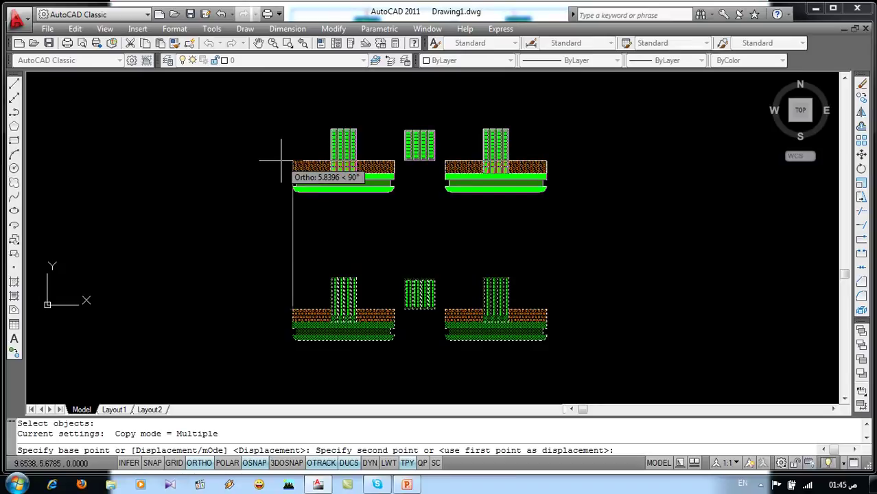
pyautogui.write('3')
pyautogui.press('Return')
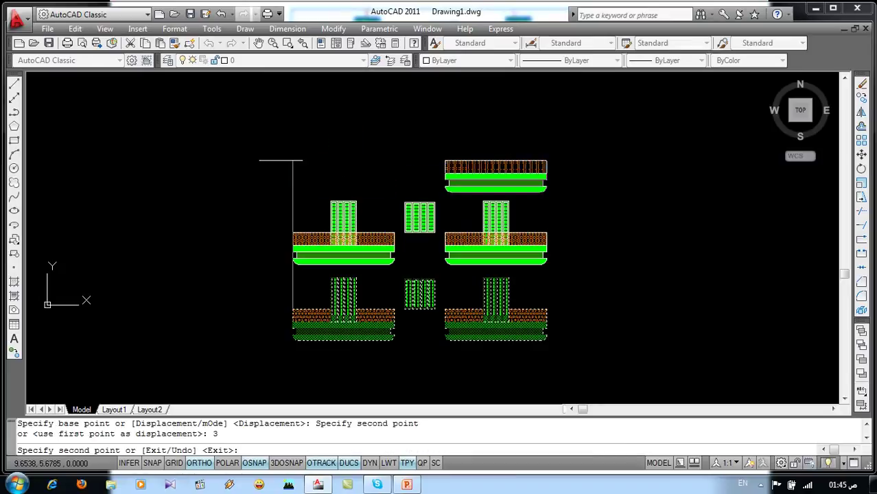
pyautogui.write('6')
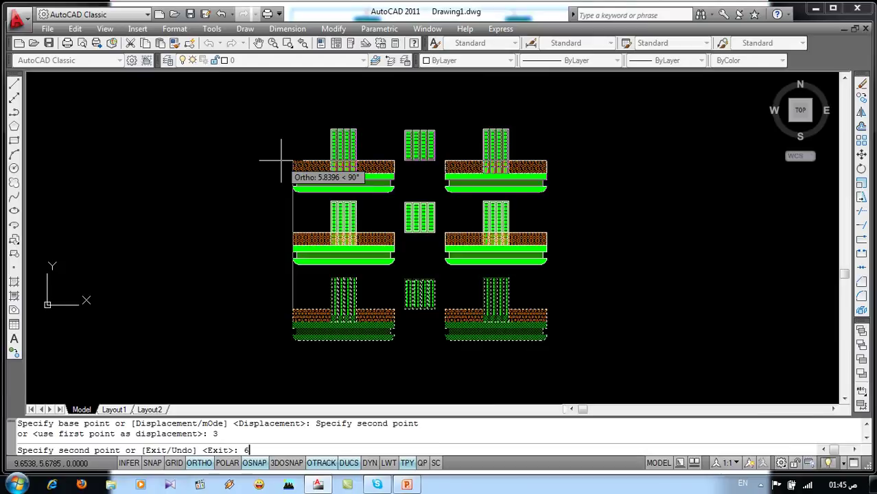
pyautogui.press('Return')
pyautogui.write('9')
pyautogui.press('Return')
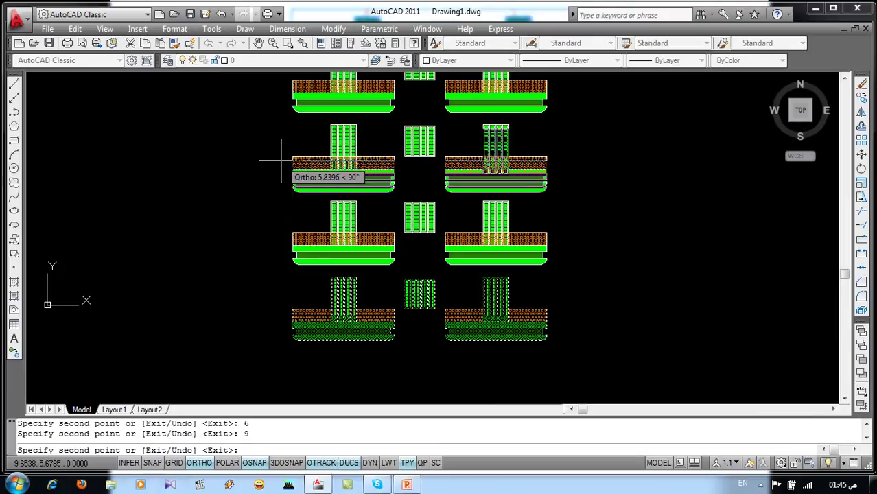
pyautogui.press('Escape')
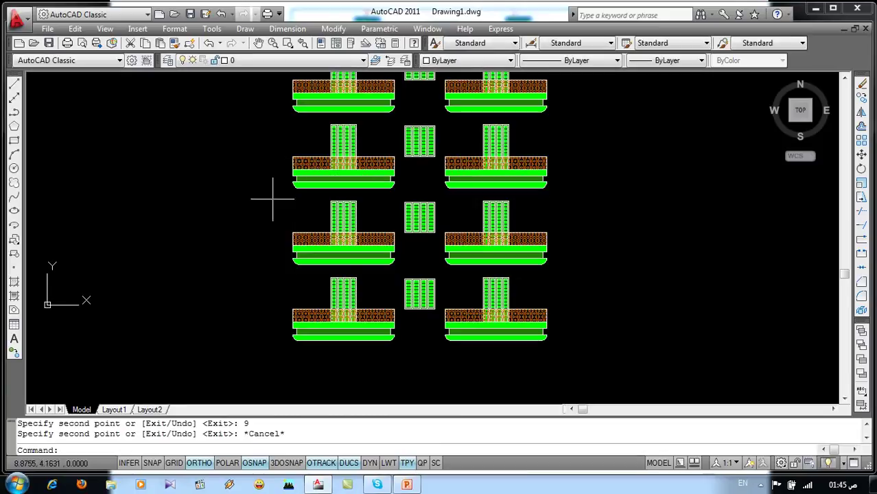
# - Pan and zoom to inspect all four stacked balcony floors
pyautogui.scroll(-4, 277, 208)
pyautogui.moveTo(278, 218); pyautogui.dragTo(302, 280, button='middle')
pyautogui.scroll(3, 332, 291)
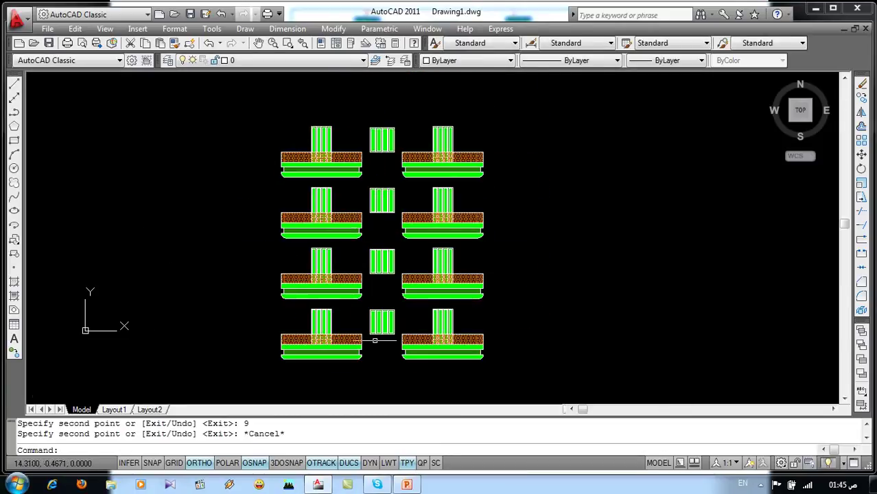
pyautogui.scroll(3, 372, 339)
pyautogui.moveTo(372, 339)
pyautogui.mouseDown(button='middle')
pyautogui.moveTo(372, 307)
pyautogui.moveTo(385, 335)
pyautogui.mouseUp(button='middle')
pyautogui.scroll(2, 372, 308)
pyautogui.moveTo(392, 266)
pyautogui.mouseDown(button='middle')
pyautogui.moveTo(391, 211)
pyautogui.moveTo(403, 327)
pyautogui.mouseUp(button='middle')
pyautogui.scroll(-1, 411, 275)
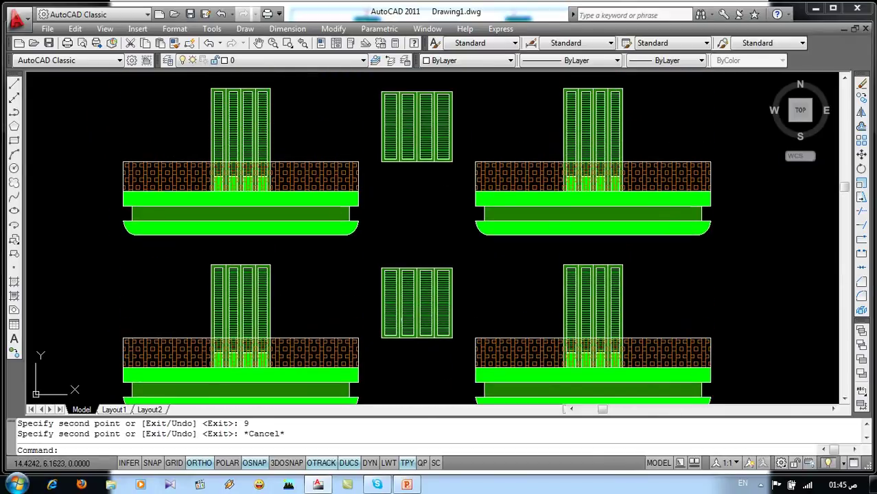
pyautogui.scroll(1, 422, 217)
pyautogui.moveTo(427, 267); pyautogui.dragTo(427, 312, button='middle')
pyautogui.scroll(-3, 447, 192)
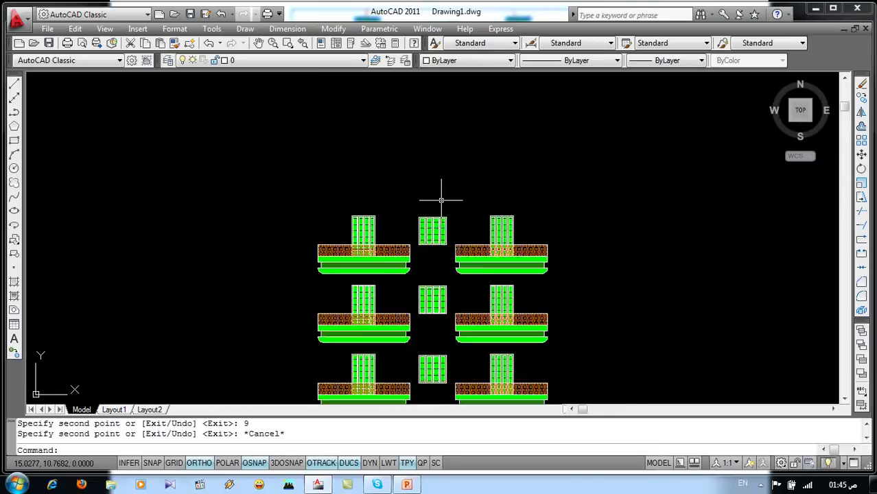
pyautogui.scroll(-1, 456, 275)
pyautogui.moveTo(457, 275)
pyautogui.mouseDown(button='middle')
pyautogui.moveTo(415, 235)
pyautogui.moveTo(430, 227)
pyautogui.mouseUp(button='middle')
pyautogui.scroll(2, 415, 236)
pyautogui.scroll(-1, 418, 251)
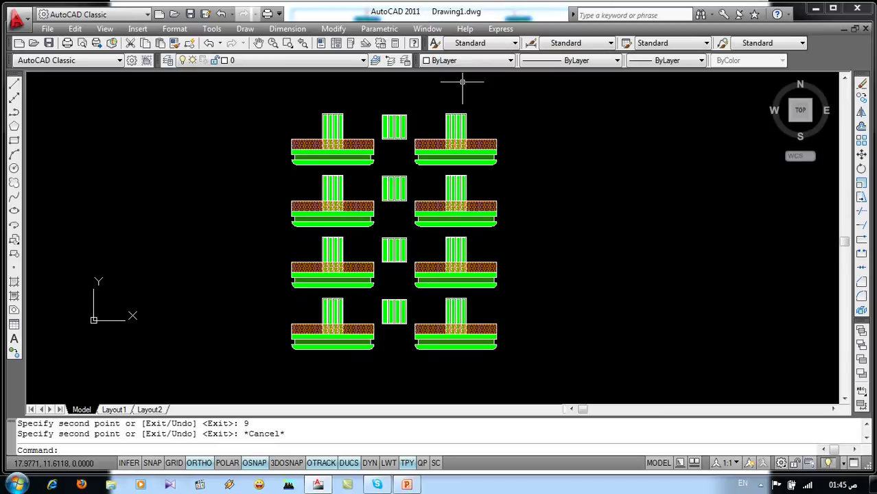
# - Offset the outer balcony edge by 1 to the outside
pyautogui.write('o')
pyautogui.press('Return')
pyautogui.write('1')
pyautogui.press('Return')
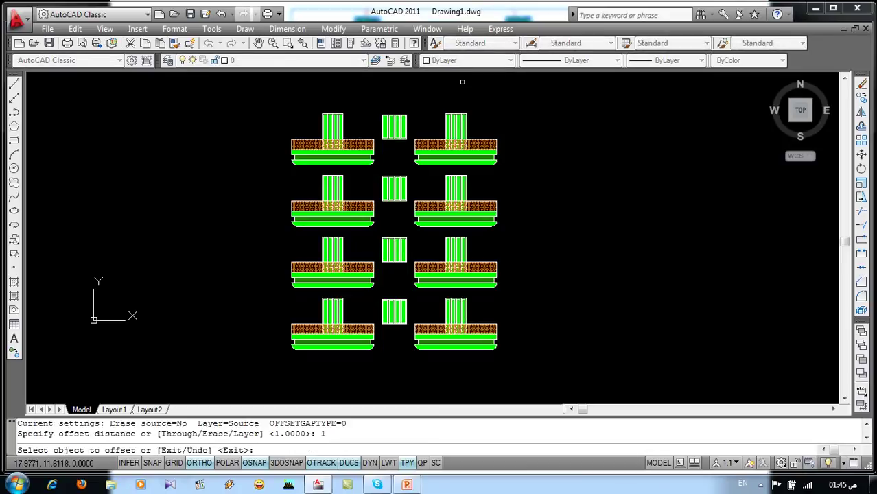
pyautogui.click(493, 144)
pyautogui.click(519, 143)
pyautogui.press('Return')
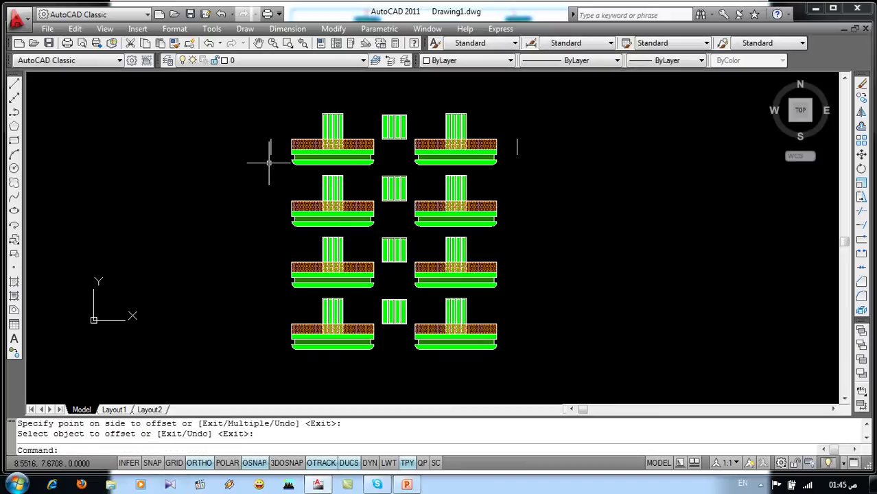
pyautogui.write('o')
# - Offset the top door's upper edge 0.5 upward
pyautogui.press('Return')
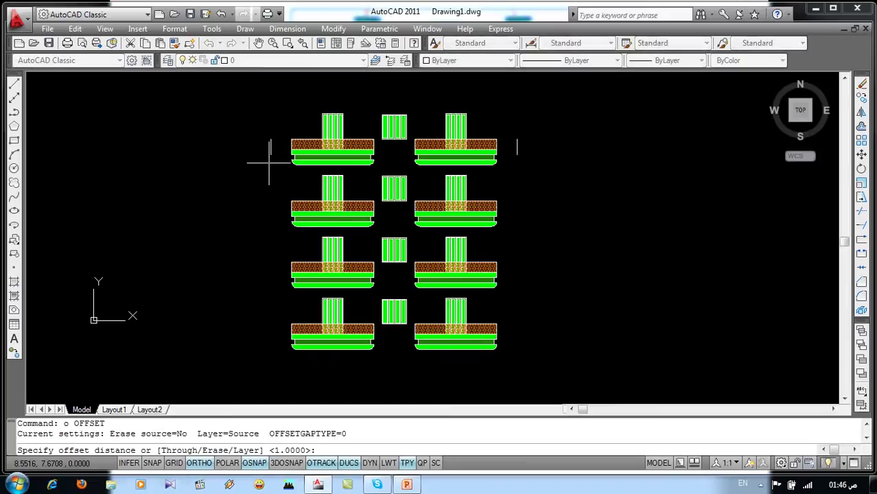
pyautogui.write('.5')
pyautogui.press('Return')
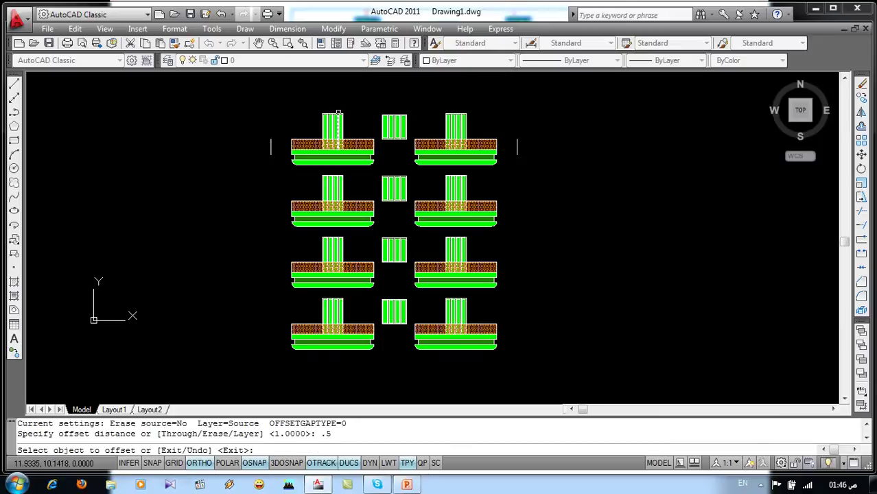
pyautogui.click(335, 114)
pyautogui.click(336, 92)
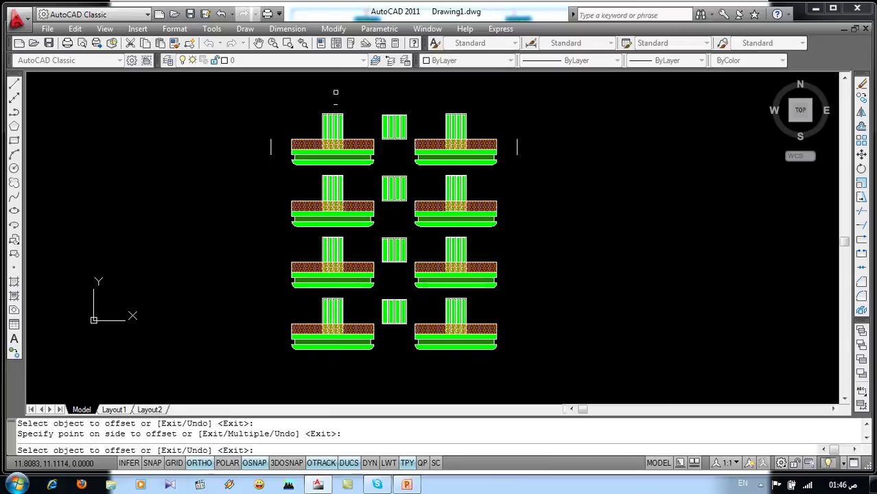
pyautogui.press('Return')
pyautogui.press('Return')
pyautogui.write('4.3')
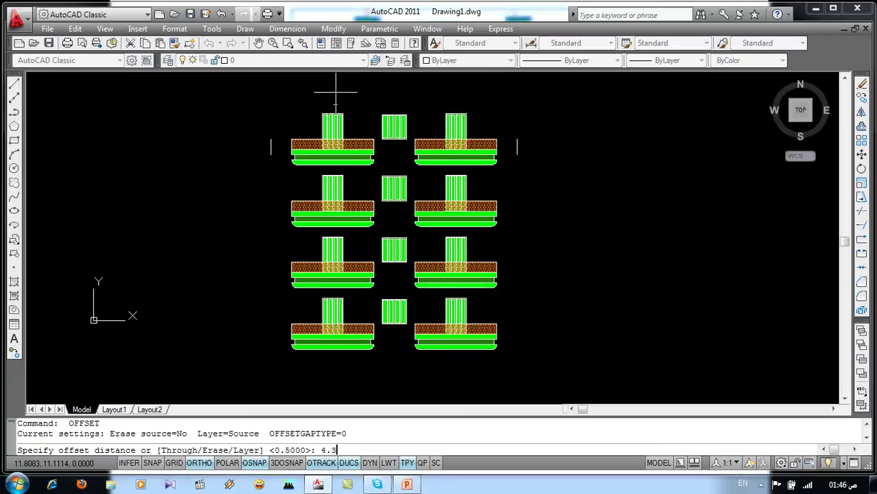
# - Offset the bottom balcony line 4.3 downward for the ground level
pyautogui.press('Return')
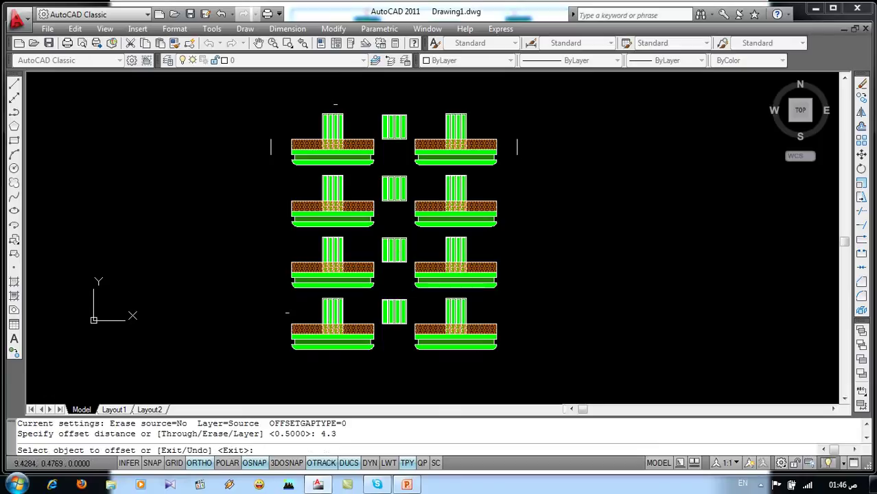
pyautogui.click(330, 351)
pyautogui.click(329, 367)
pyautogui.moveTo(329, 312); pyautogui.dragTo(349, 293, button='middle')
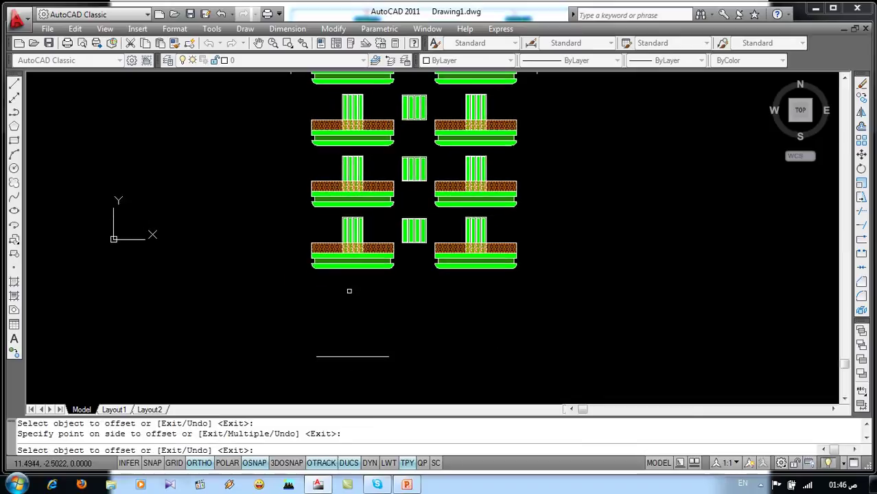
pyautogui.scroll(-2, 367, 297)
pyautogui.press('Return')
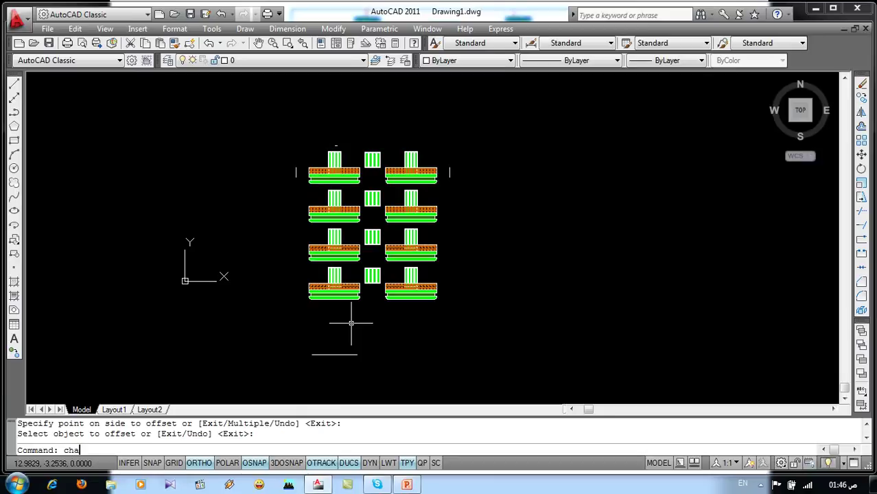
# - Chamfer the bottom-left and top-left corners to join the left line with bottom and top lines
pyautogui.press('Return')
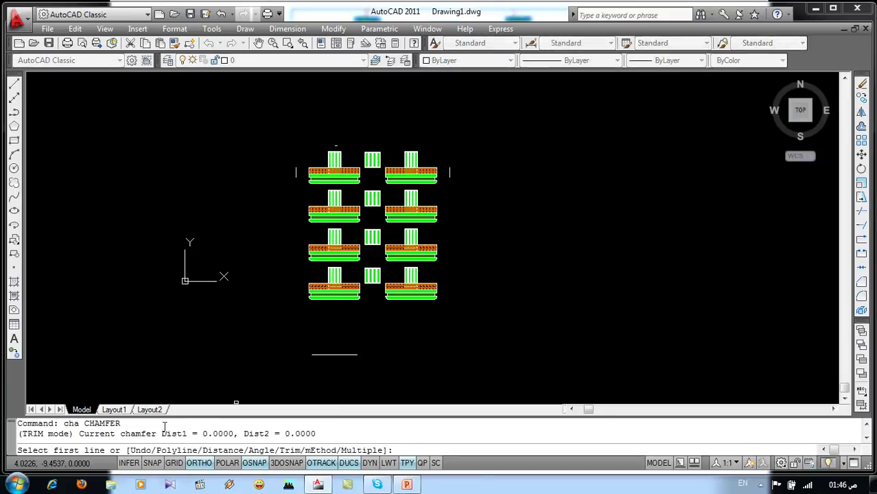
pyautogui.moveTo(172, 428); pyautogui.dragTo(329, 431)
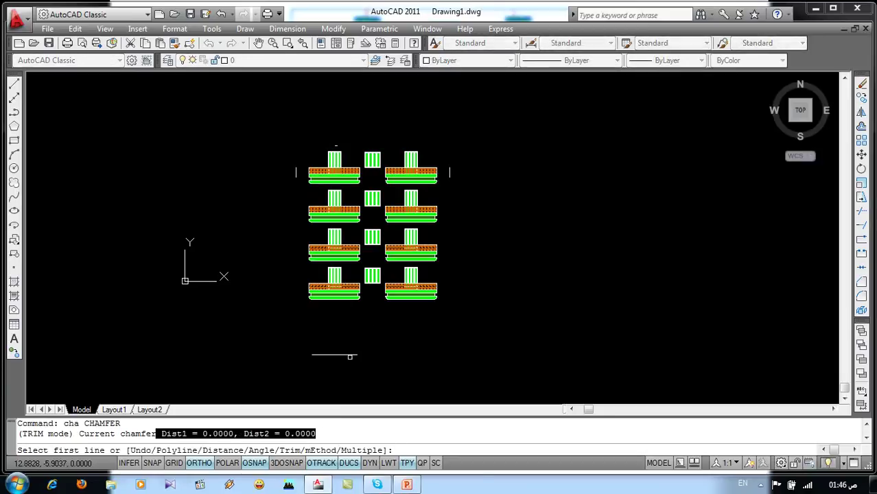
pyautogui.click(348, 355)
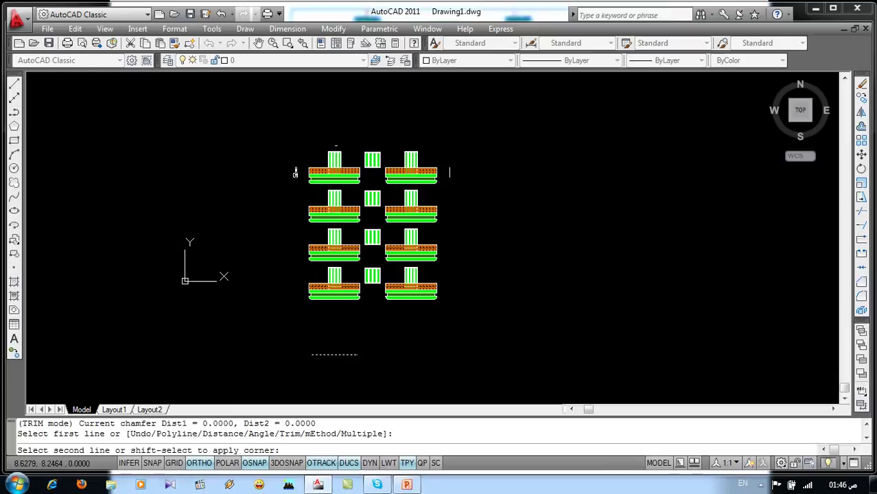
pyautogui.click(295, 173)
pyautogui.press('Return')
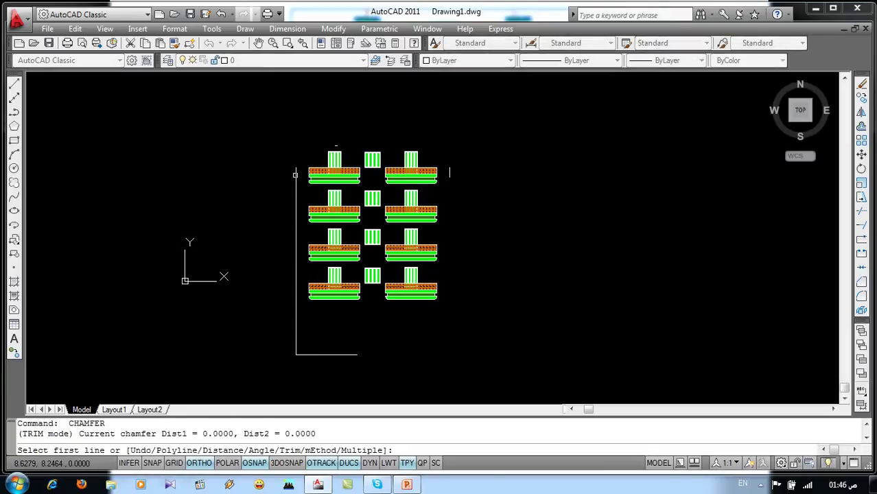
pyautogui.click(296, 174)
pyautogui.click(335, 146)
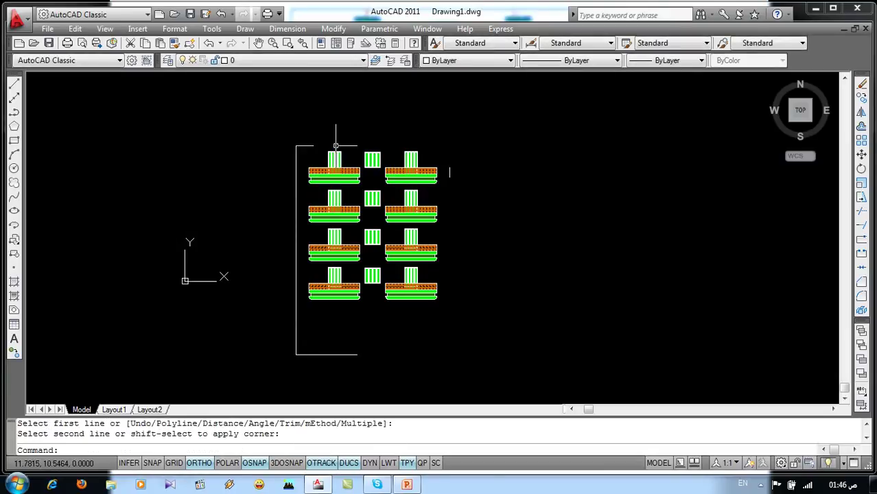
# - Chamfer the top-right and bottom-right corners to close the rectangular outline
pyautogui.press('Return')
pyautogui.click(332, 146)
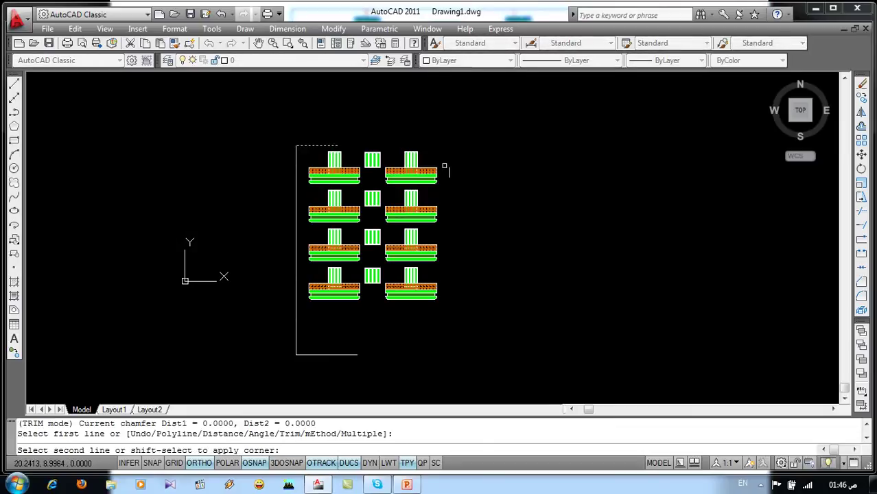
pyautogui.click(448, 172)
pyautogui.press('Return')
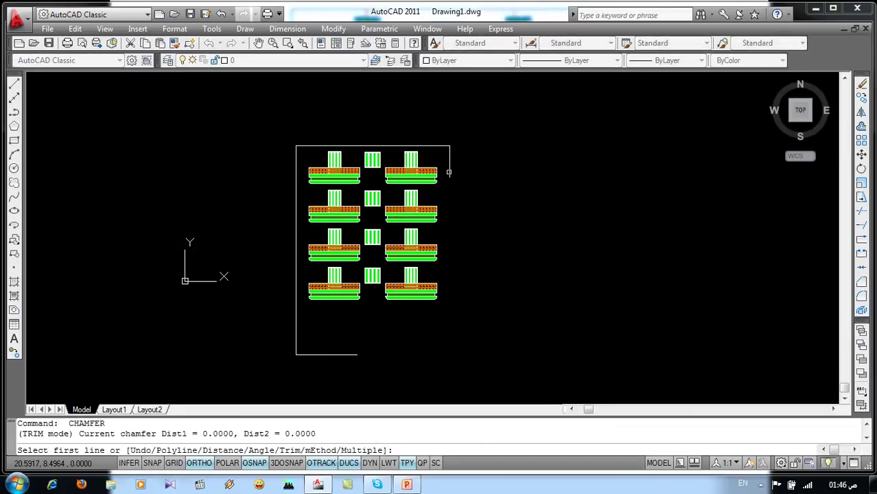
pyautogui.click(448, 172)
pyautogui.click(352, 355)
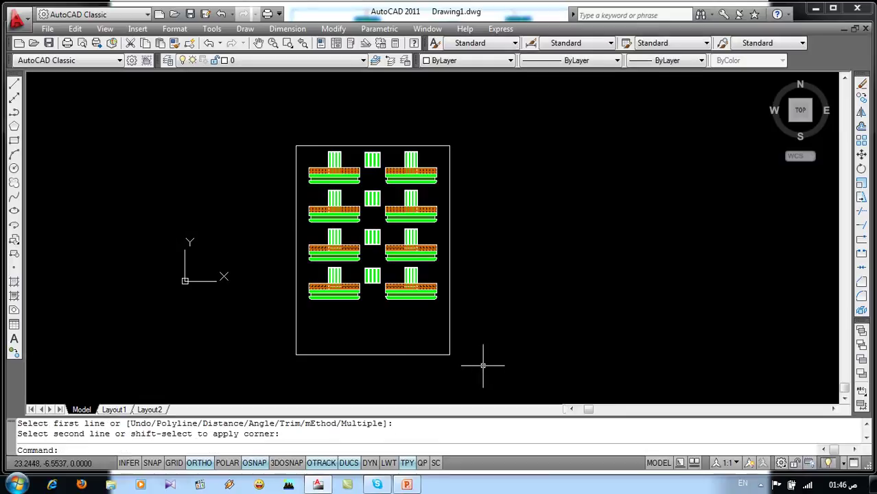
# - Draw a 3.3-long vertical door divider up from the building's base line
pyautogui.scroll(2, 446, 357)
pyautogui.scroll(2, 405, 322)
pyautogui.scroll(-1, 405, 316)
pyautogui.scroll(-2, 425, 343)
pyautogui.moveTo(430, 349); pyautogui.dragTo(477, 341, button='middle')
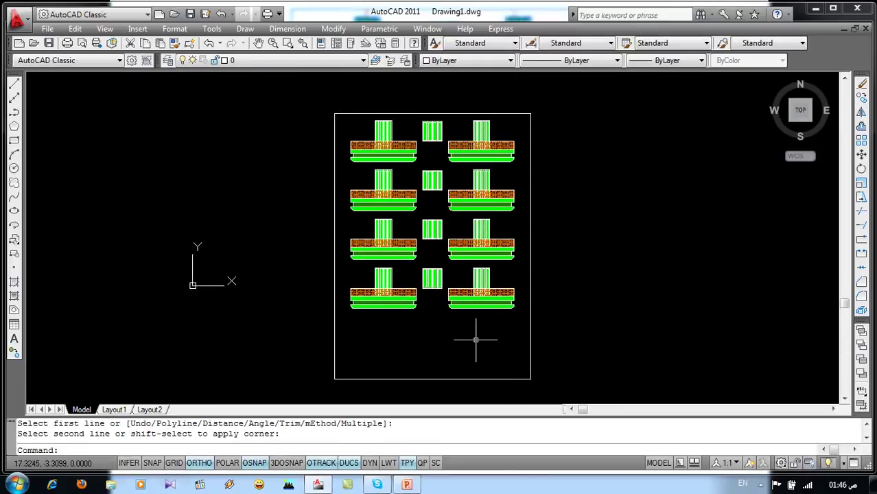
pyautogui.scroll(2, 472, 347)
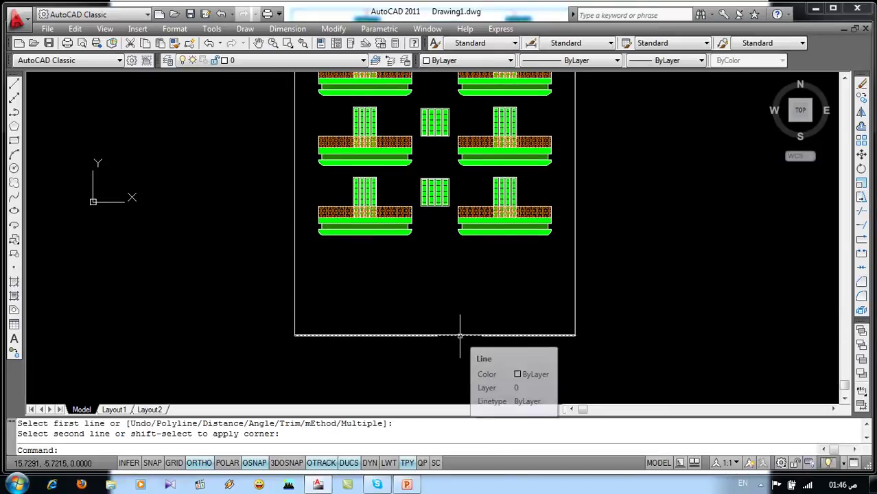
pyautogui.write('l')
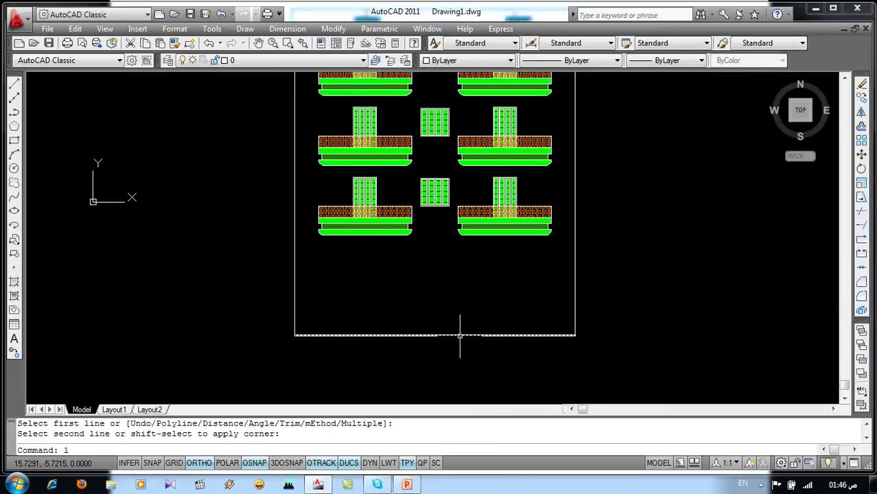
pyautogui.press('Return')
pyautogui.click(434, 335)
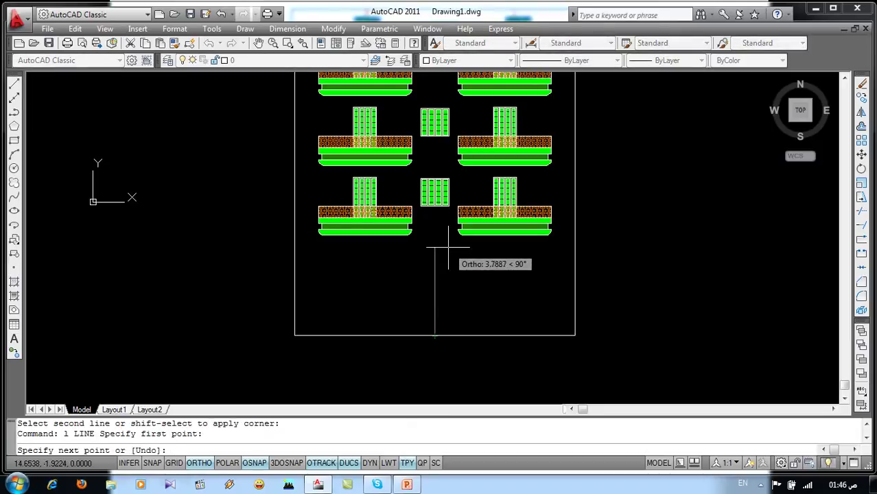
pyautogui.write('3.')
pyautogui.press('Return')
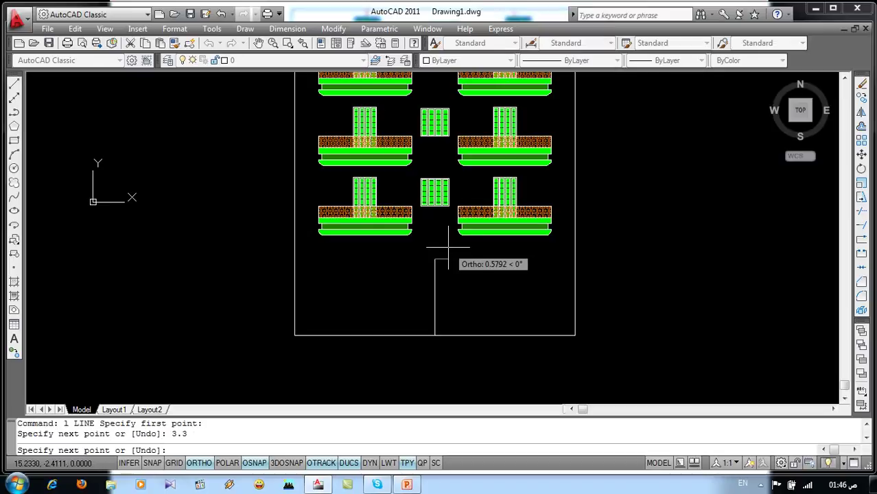
pyautogui.press('Escape')
# - Offset the divider 1.5 to each side to form the door's two sides
pyautogui.scroll(2, 466, 284)
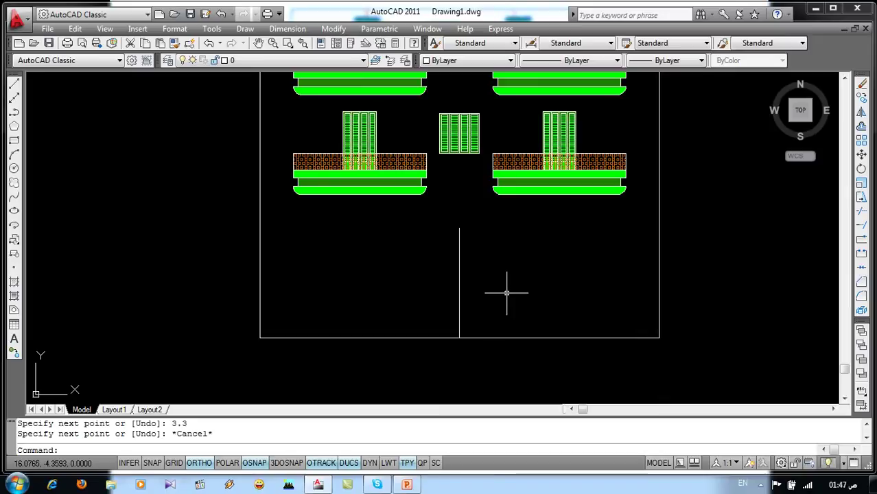
pyautogui.write('o')
pyautogui.press('Return')
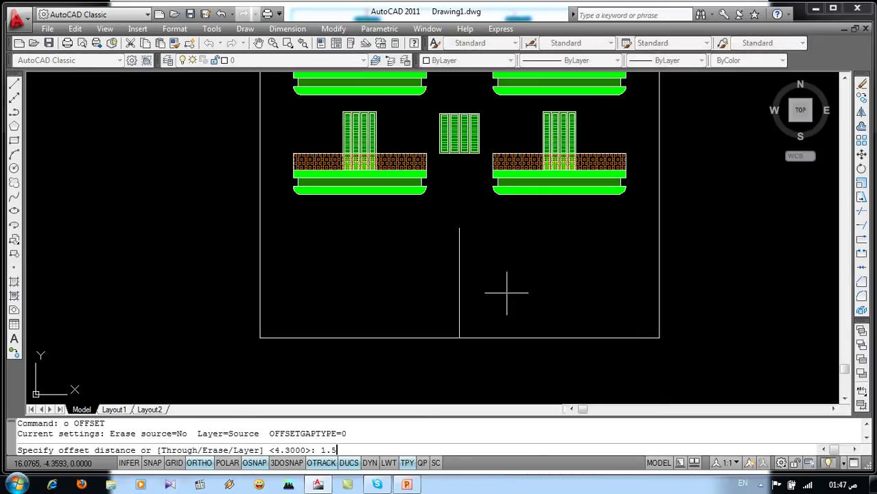
pyautogui.press('Return')
pyautogui.click(459, 274)
pyautogui.click(514, 283)
pyautogui.click(460, 275)
pyautogui.click(407, 284)
pyautogui.press('Return')
pyautogui.press('Return')
# - Close the door with a horizontal line across the tops of its sides
pyautogui.click(509, 228)
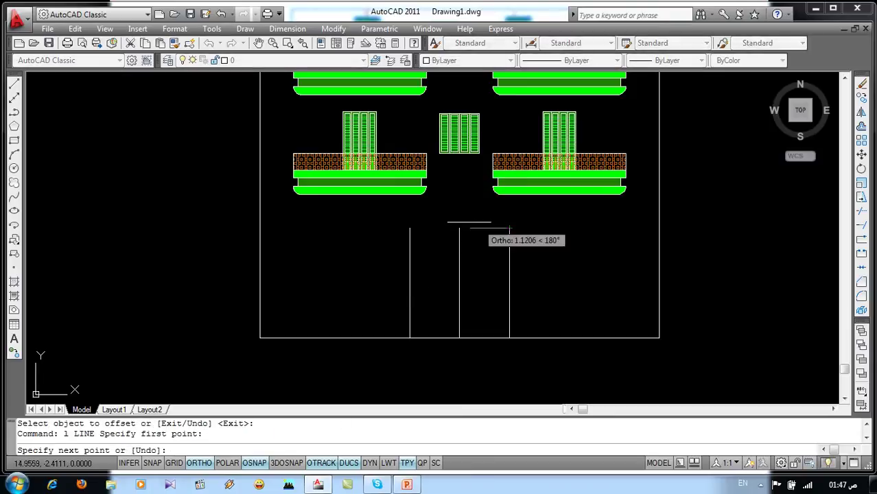
pyautogui.click(410, 228)
pyautogui.press('Return')
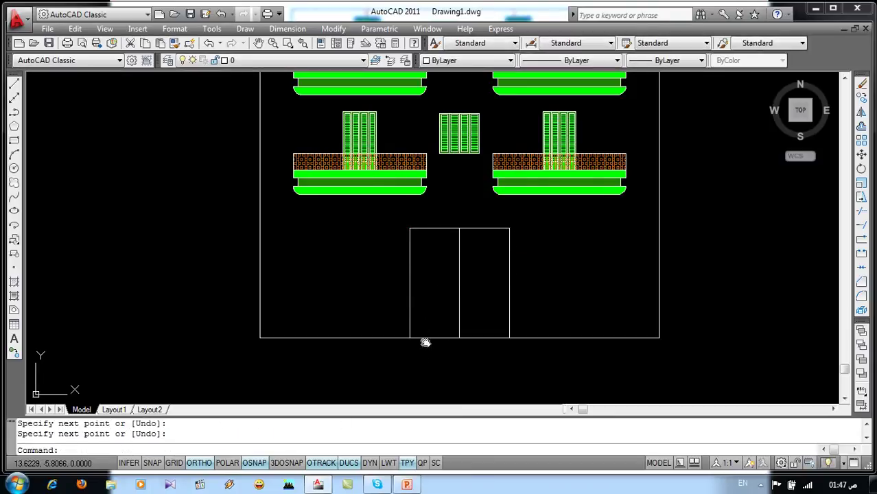
pyautogui.moveTo(424, 341); pyautogui.dragTo(378, 323, button='middle')
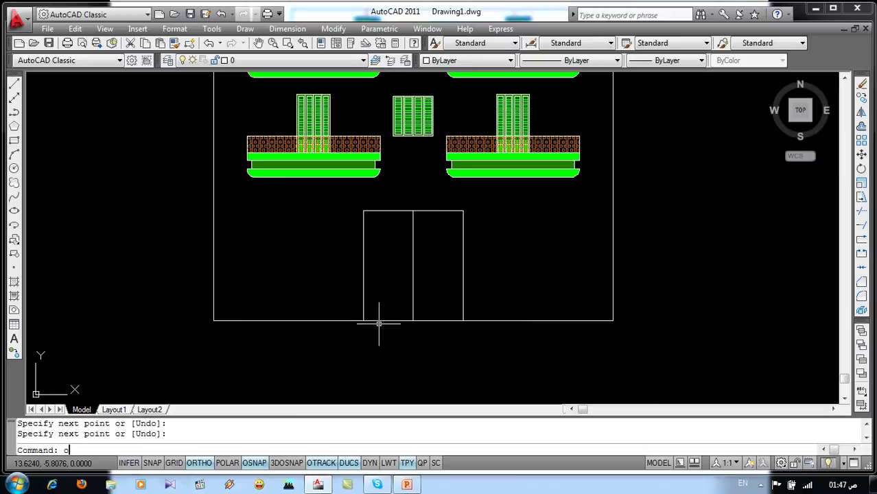
# - Offset both door sides 0.5 outward as door-frame lines
pyautogui.press('Return')
pyautogui.write('.')
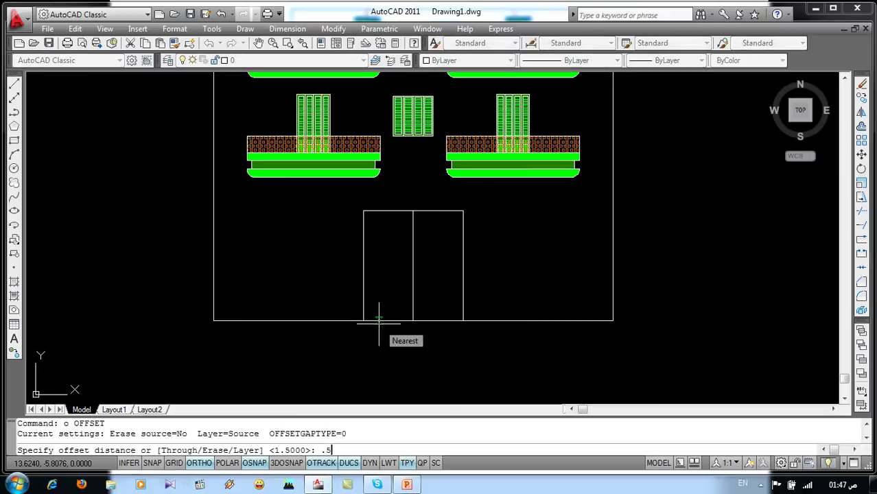
pyautogui.press('Return')
pyautogui.click(462, 263)
pyautogui.click(518, 270)
pyautogui.click(364, 252)
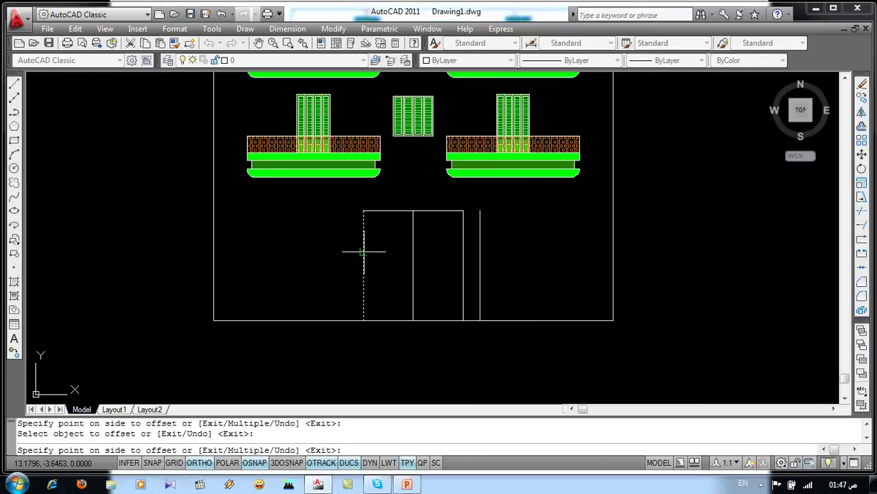
pyautogui.click(308, 254)
pyautogui.press('Return')
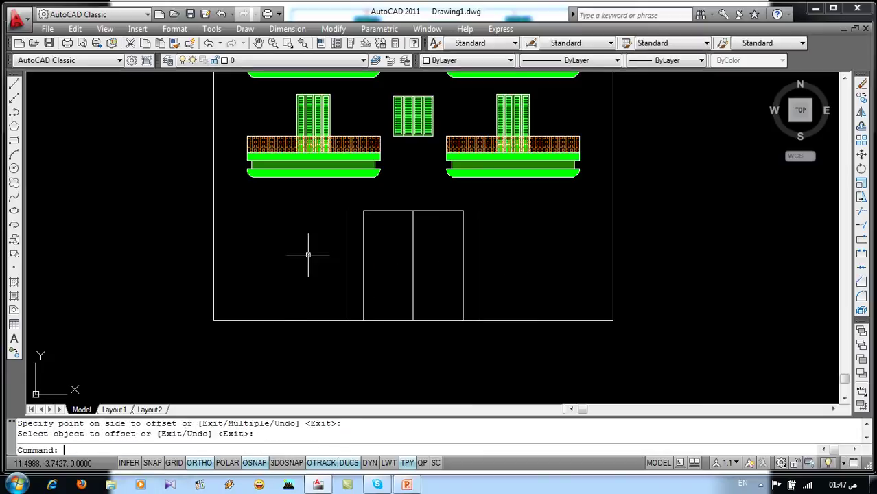
# - Offset each frame line 3 further outward to mark the shop-bay divisions
pyautogui.write('o')
pyautogui.press('Return')
pyautogui.write('3')
pyautogui.press('Return')
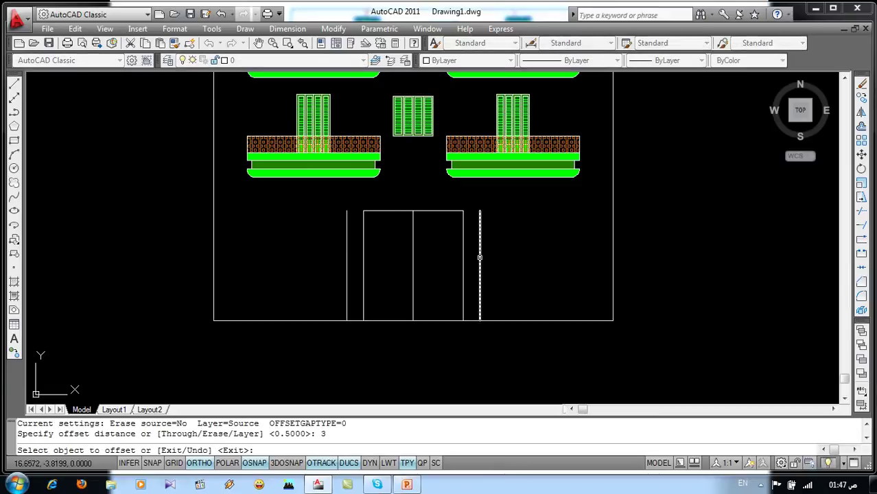
pyautogui.click(480, 258)
pyautogui.click(483, 260)
pyautogui.click(479, 260)
pyautogui.click(544, 266)
pyautogui.click(346, 261)
pyautogui.click(283, 267)
pyautogui.press('Return')
pyautogui.press('Return')
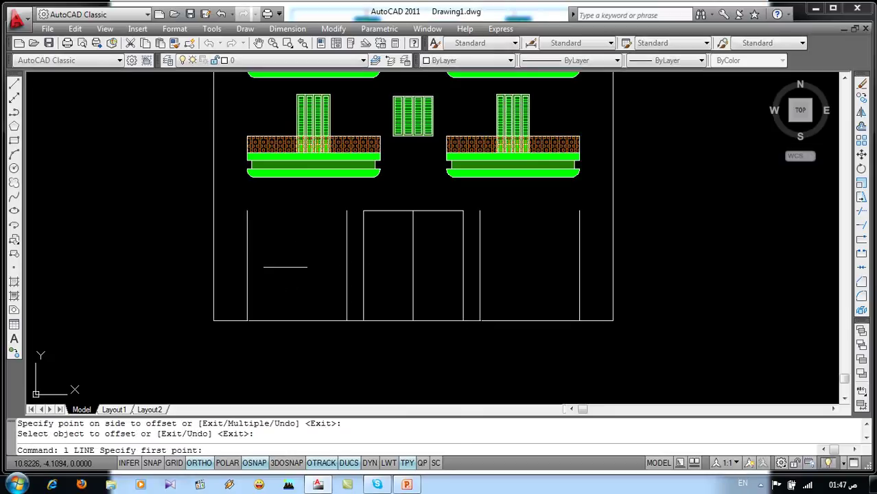
# - Draw lines from both door top corners out to the building outline
pyautogui.click(463, 211)
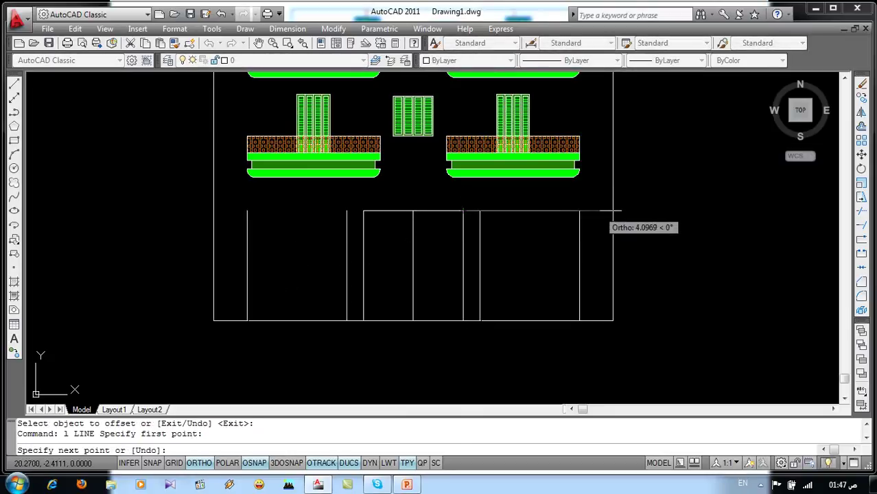
pyautogui.click(613, 211)
pyautogui.press('Return')
pyautogui.press('Return')
pyautogui.click(364, 210)
pyautogui.click(214, 211)
pyautogui.press('Return')
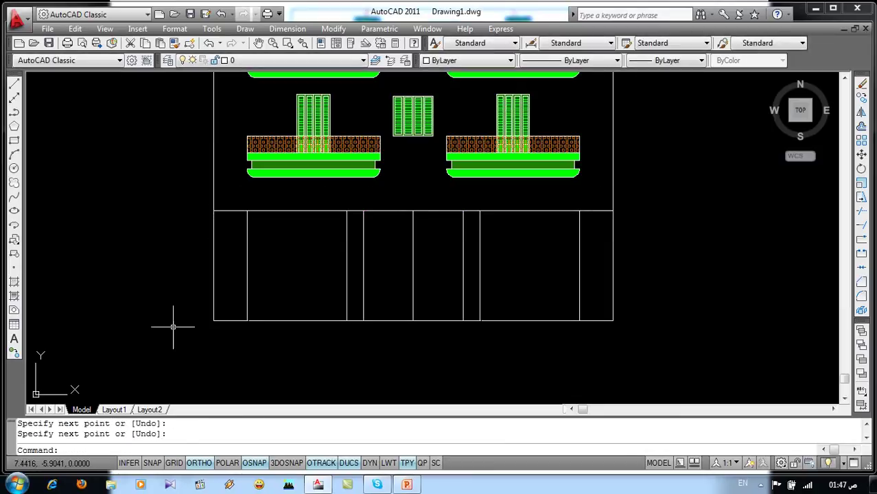
# - Zoom into the right shop bay and draw a horizontal line across it
pyautogui.moveTo(380, 331); pyautogui.dragTo(323, 309, button='middle')
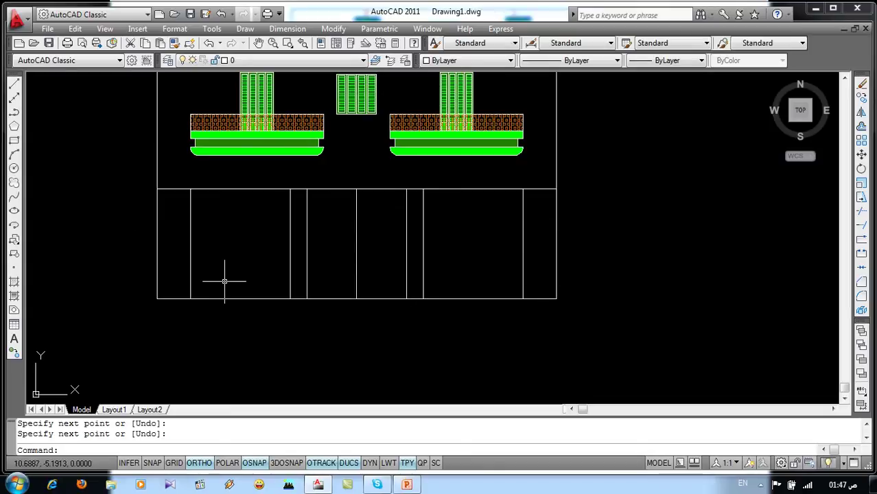
pyautogui.write('1')
pyautogui.press('Return')
pyautogui.scroll(3, 520, 244)
pyautogui.moveTo(519, 244); pyautogui.dragTo(475, 231, button='middle')
pyautogui.click(478, 233)
pyautogui.click(275, 233)
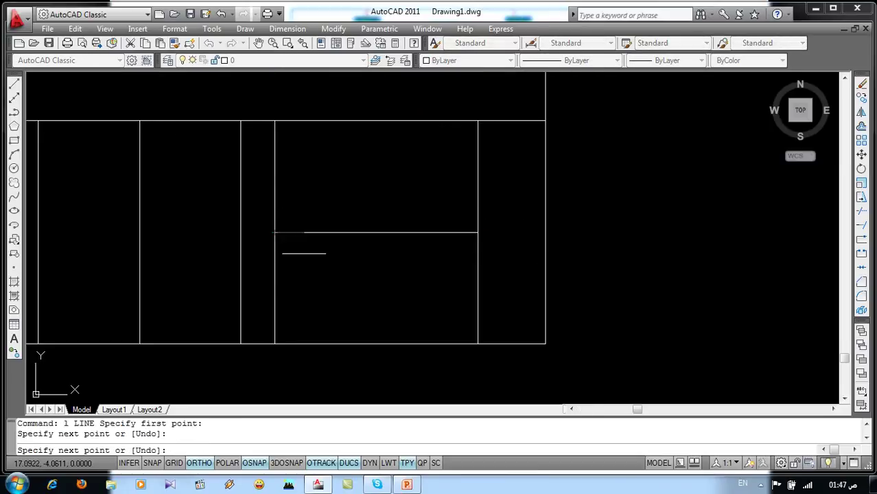
pyautogui.press('Return')
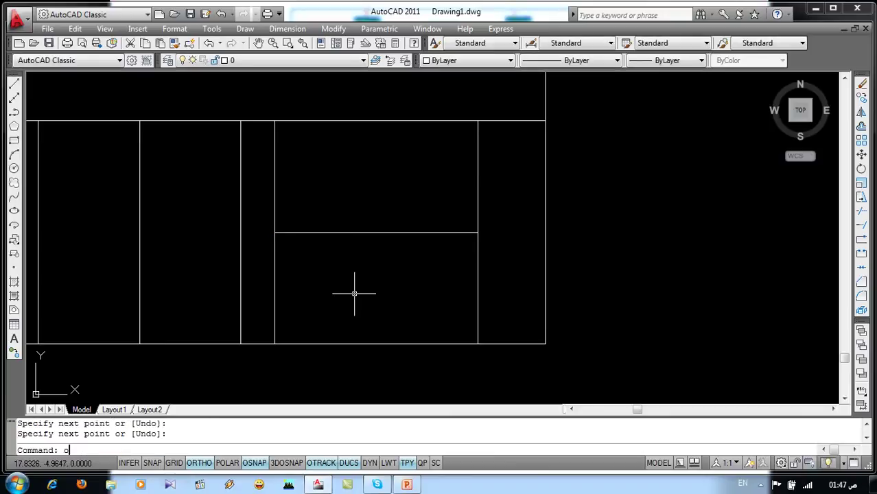
# - Offset that line 0.1 downward to form a thin band
pyautogui.press('Return')
pyautogui.write('.')
pyautogui.press('Return')
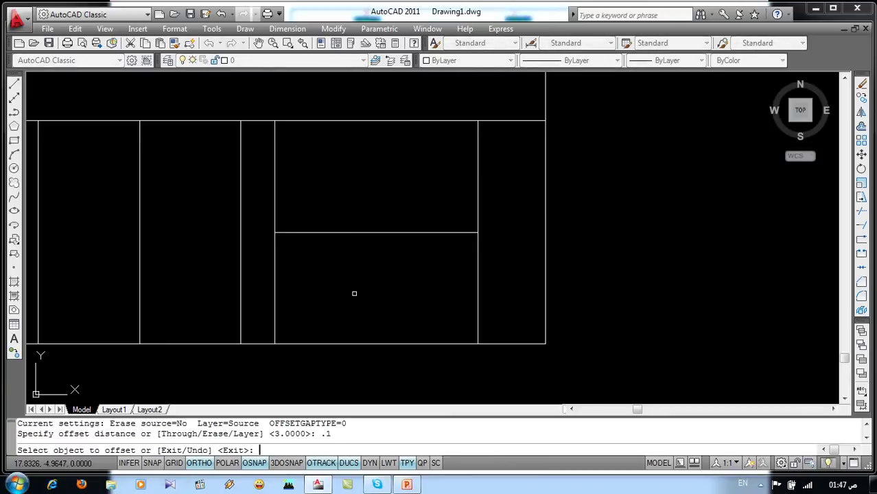
pyautogui.click(377, 233)
pyautogui.click(376, 258)
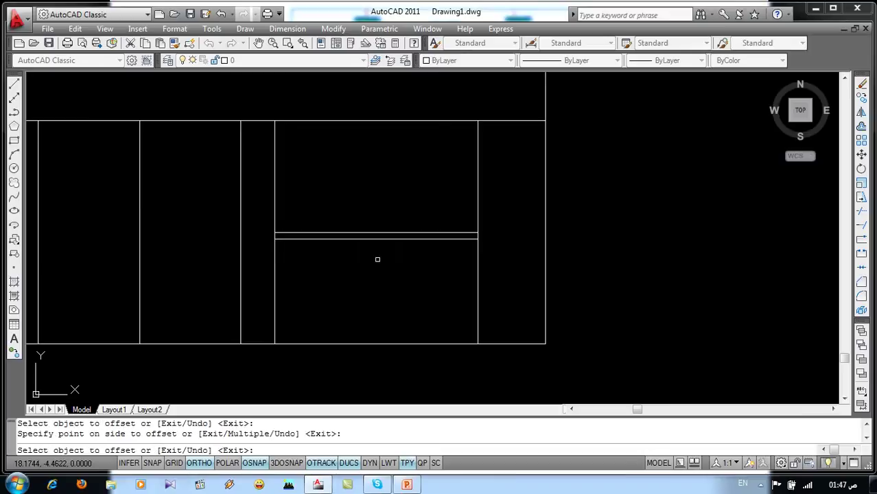
pyautogui.press('Return')
pyautogui.press('Return')
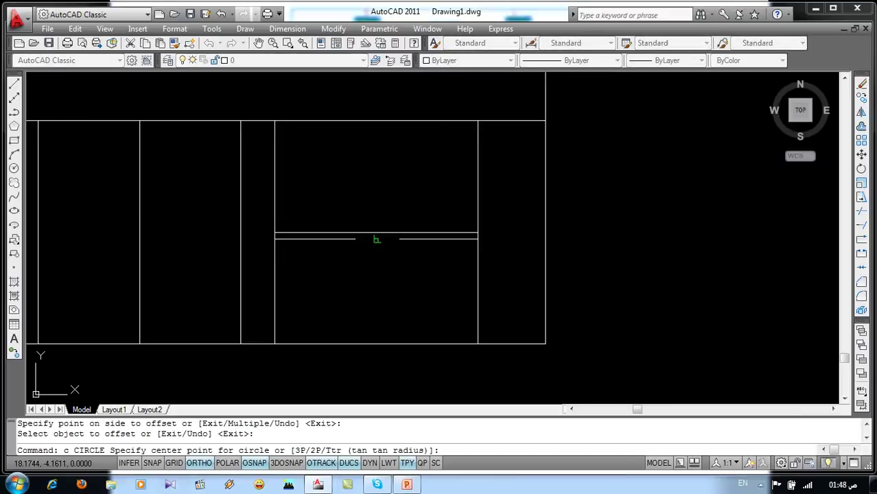
# - Draw a small circle centred in the middle of the band
pyautogui.scroll(5, 376, 234)
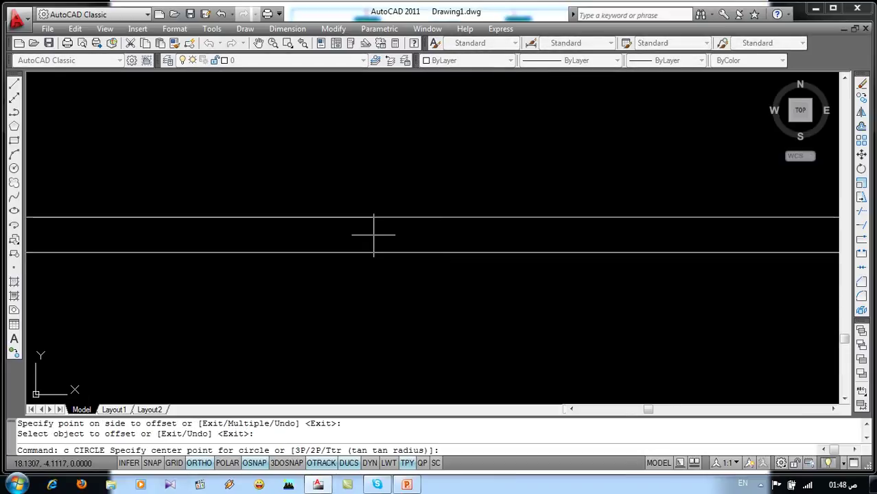
pyautogui.click(372, 234)
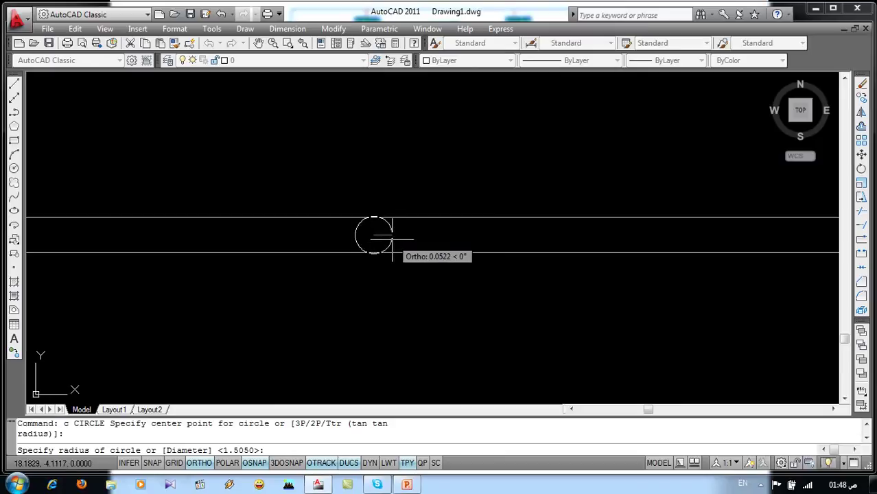
pyautogui.click(398, 238)
pyautogui.scroll(-3, 401, 288)
pyautogui.scroll(-2, 405, 306)
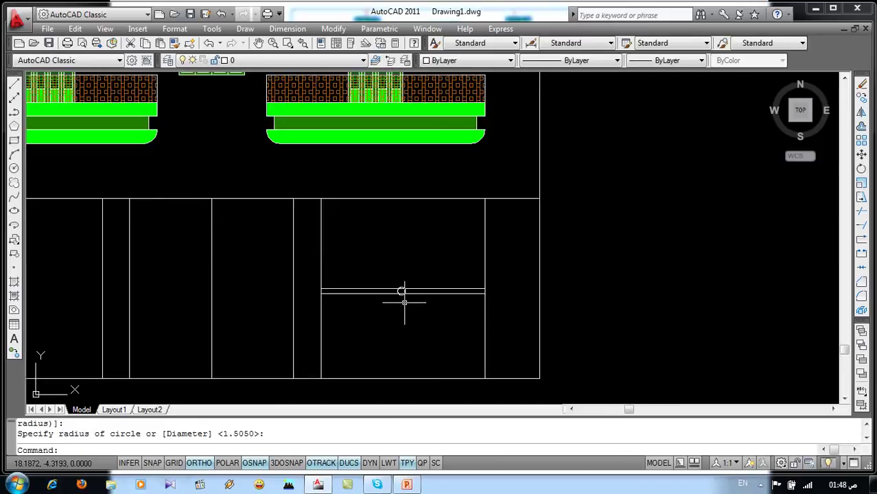
pyautogui.scroll(2, 413, 282)
pyautogui.write('h')
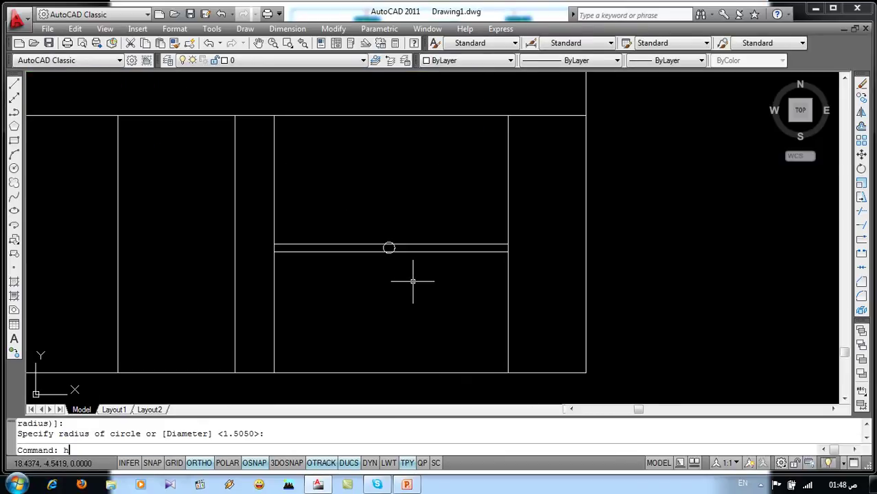
# - Choose the ANSI31 hatch pattern at angle 135
pyautogui.press('Return')
pyautogui.click(403, 154)
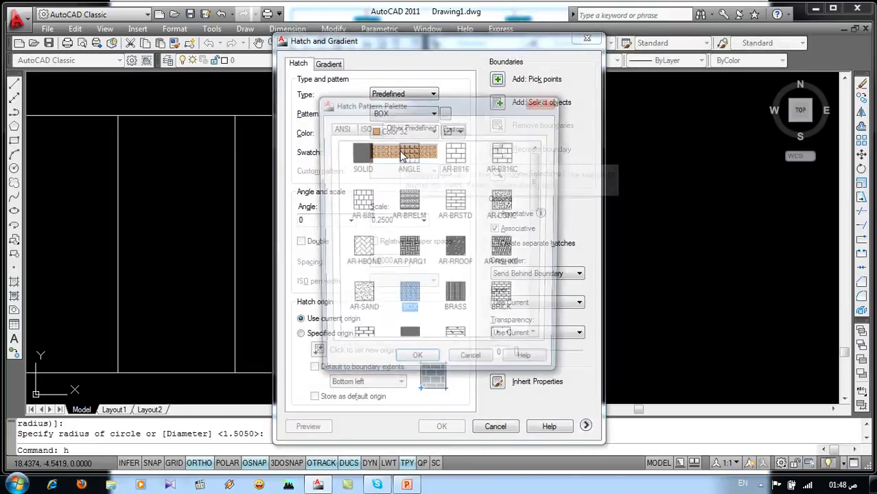
pyautogui.click(339, 127)
pyautogui.click(360, 157)
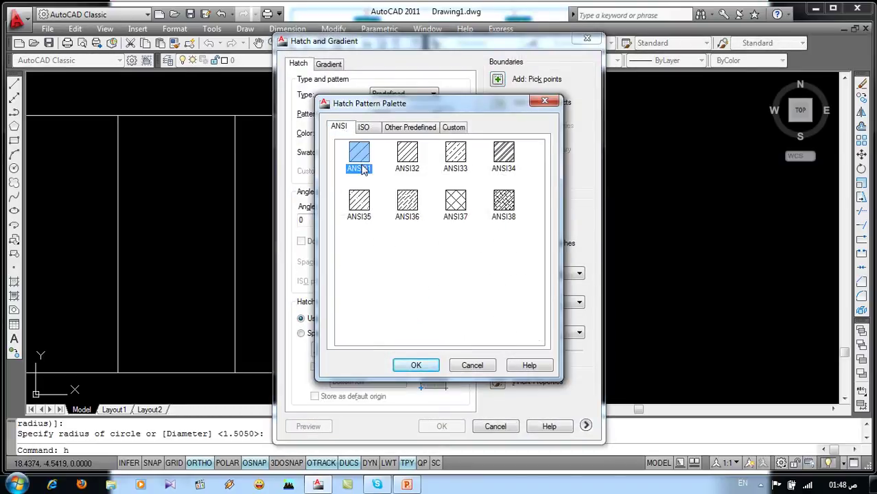
pyautogui.click(415, 366)
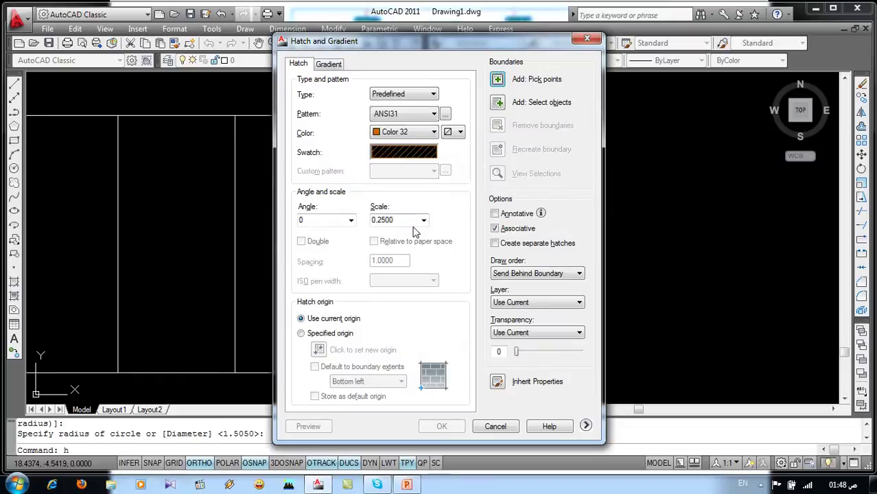
pyautogui.click(349, 221)
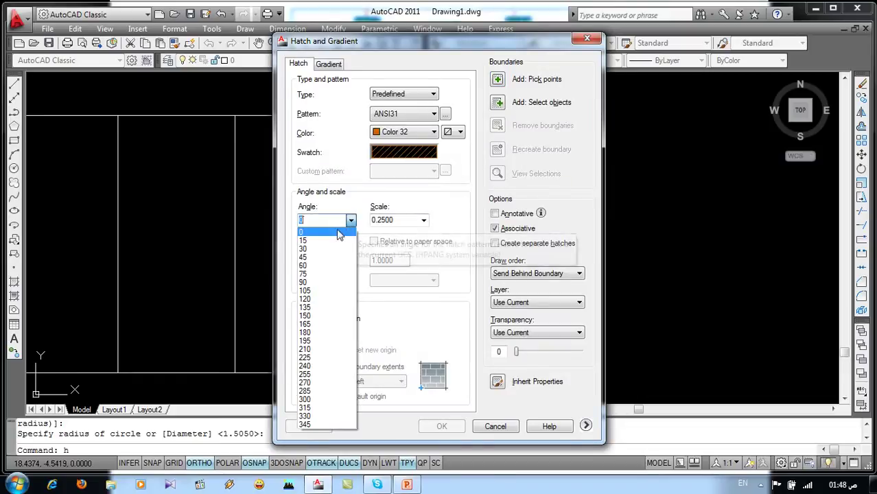
pyautogui.click(315, 311)
# - Pick the upper right bay as the hatch area, set scale 1.0000, and preview
pyautogui.click(497, 80)
pyautogui.click(442, 206)
pyautogui.press('Return')
pyautogui.click(424, 220)
pyautogui.click(382, 257)
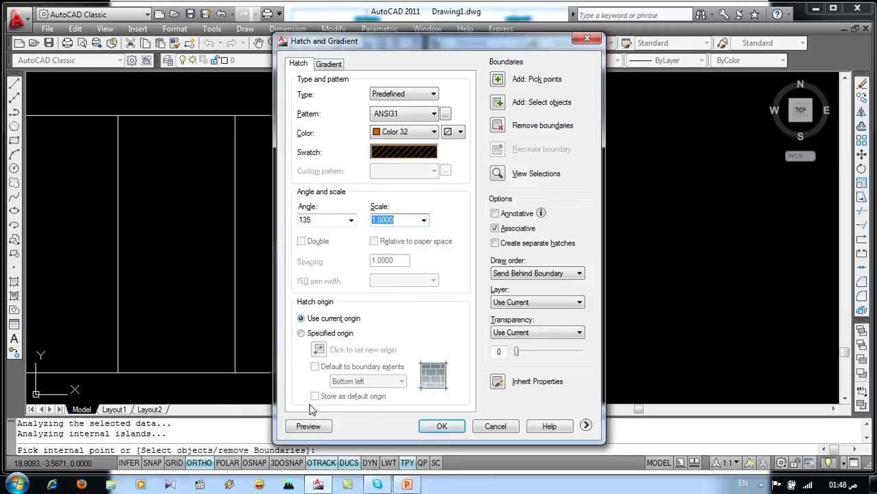
pyautogui.click(308, 426)
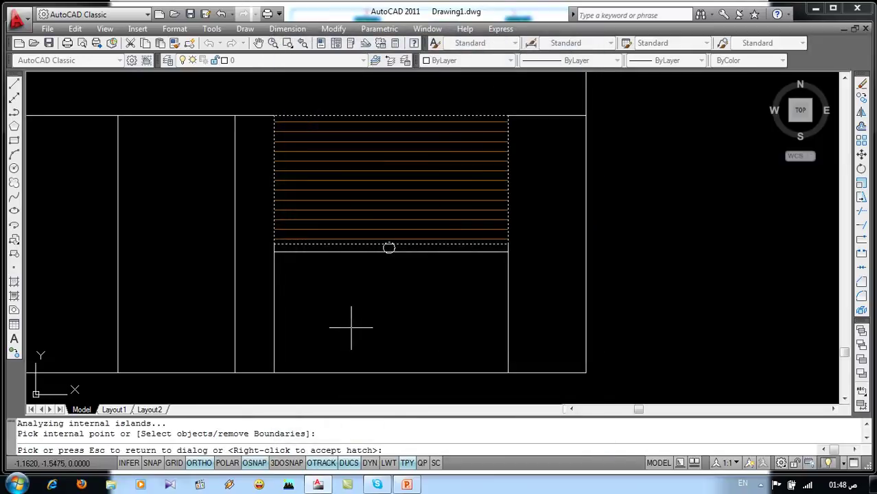
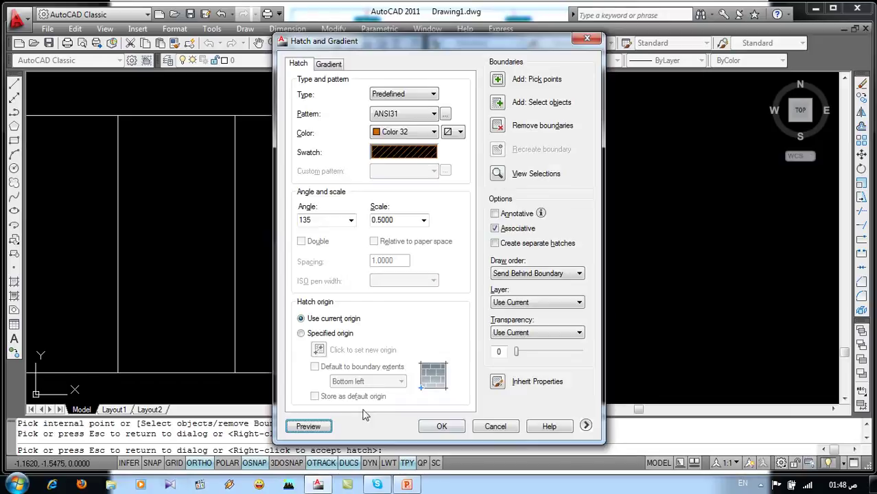
# - Apply the striped brown shutter hatch to the right shop bay
pyautogui.click(442, 426)
pyautogui.scroll(-4, 473, 329)
pyautogui.moveTo(484, 292); pyautogui.dragTo(603, 296, button='middle')
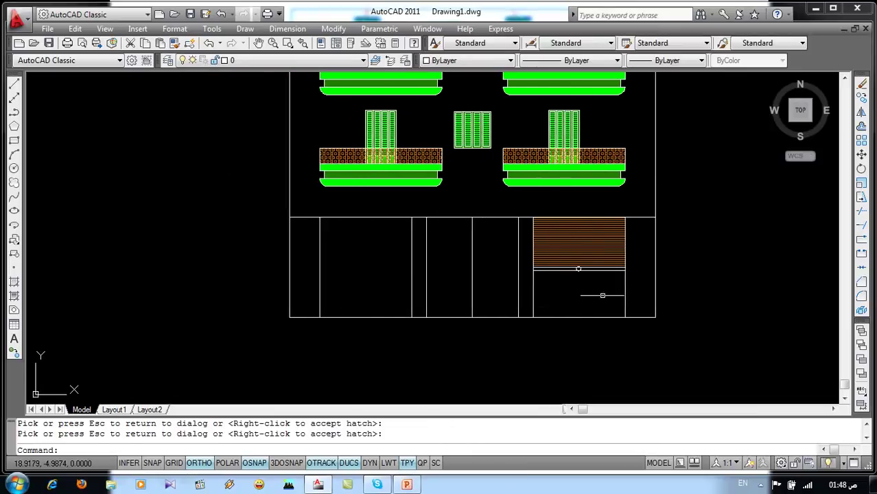
pyautogui.scroll(2, 563, 291)
pyautogui.moveTo(547, 289); pyautogui.dragTo(597, 289, button='middle')
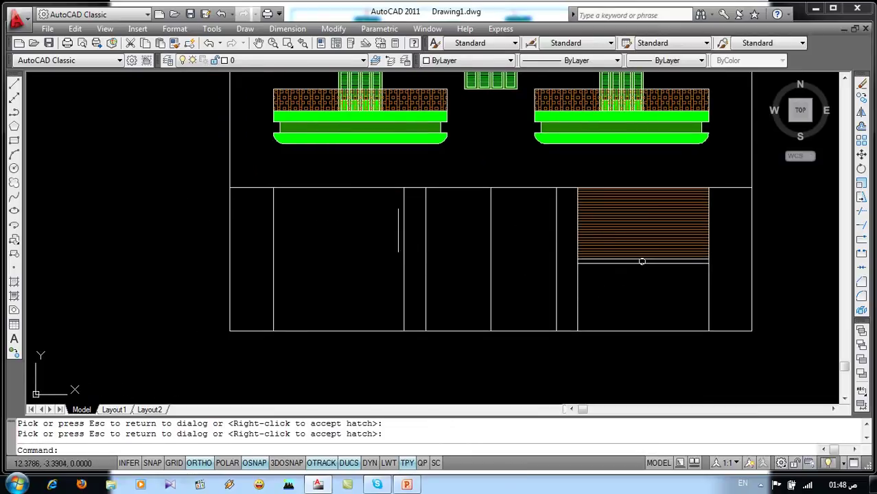
# - Mirror the shutter hatch and its lines across the vertical facade centre, keeping the original
pyautogui.write('m')
pyautogui.press('Return')
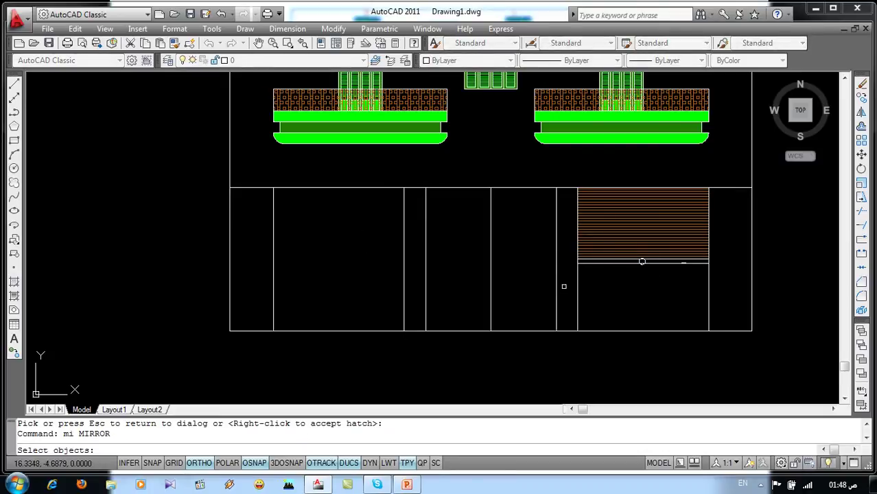
pyautogui.click(565, 283)
pyautogui.click(726, 174)
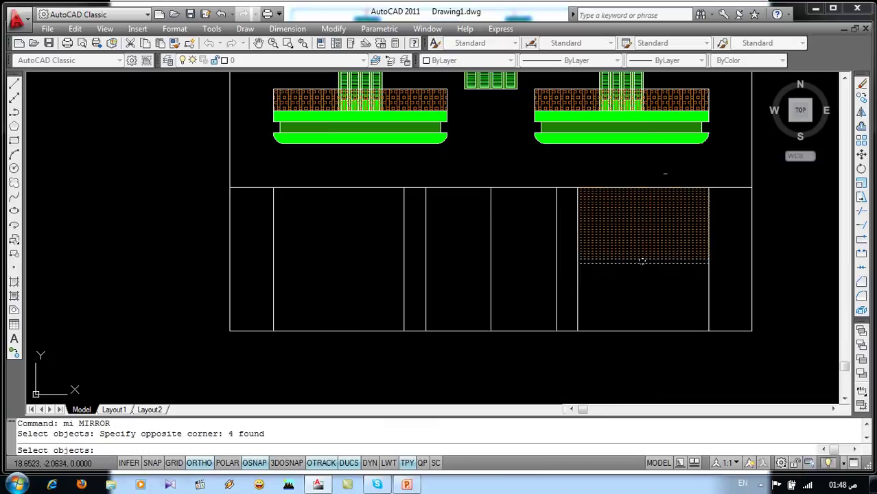
pyautogui.press('Return')
pyautogui.click(490, 186)
pyautogui.click(491, 334)
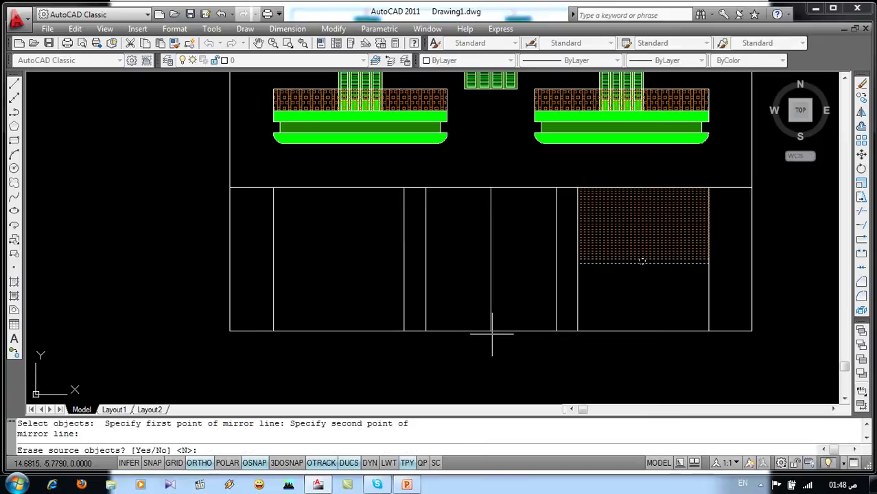
pyautogui.press('Return')
pyautogui.moveTo(491, 334); pyautogui.dragTo(415, 301, button='middle')
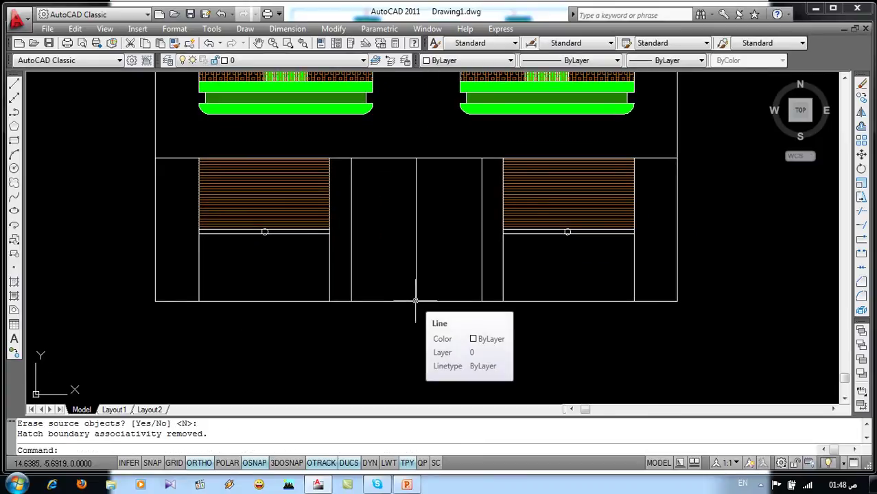
pyautogui.write('h')
pyautogui.press('Return')
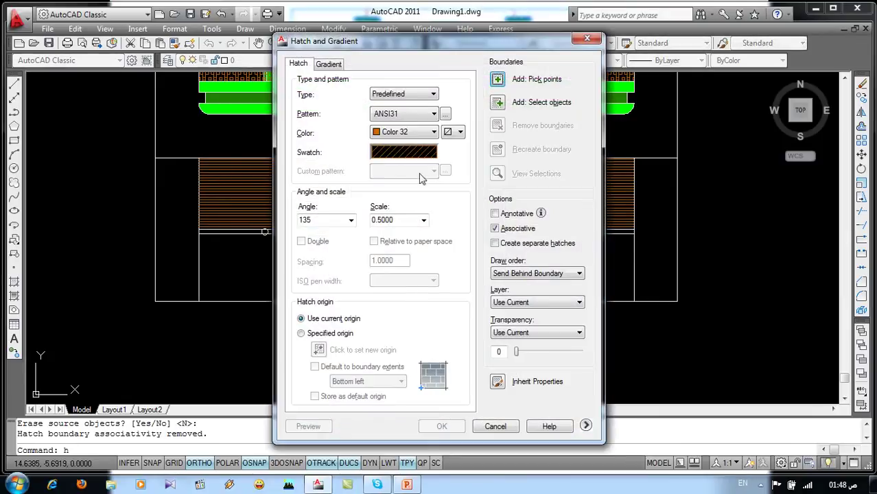
# - Choose the AR-B816C brick hatch pattern with angle 0 and scale .025
pyautogui.click(422, 155)
pyautogui.click(420, 129)
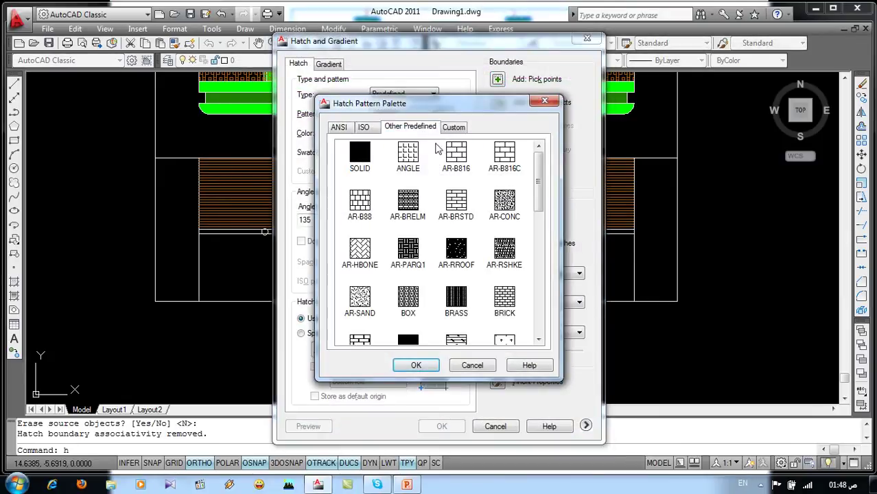
pyautogui.click(505, 162)
pyautogui.click(412, 364)
pyautogui.click(351, 220)
pyautogui.scroll(2, 333, 237)
pyautogui.click(333, 231)
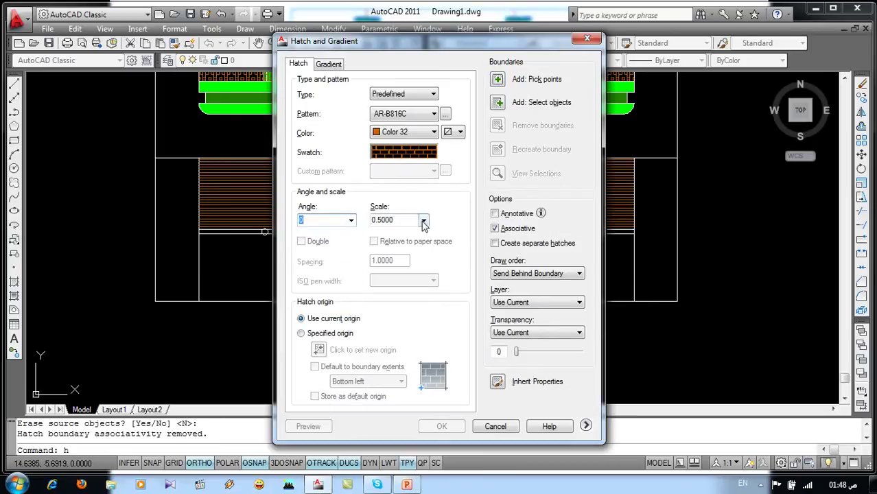
pyautogui.doubleClick(412, 220)
pyautogui.press('BackSpace')
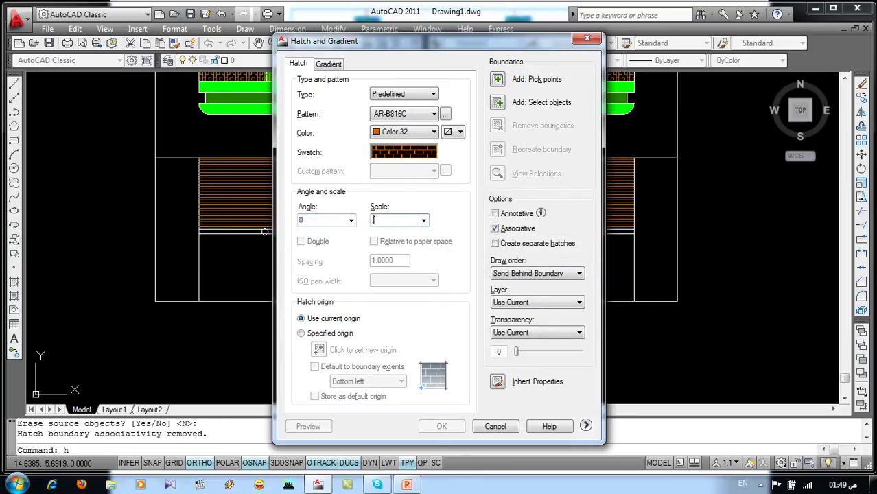
pyautogui.write('.025')
# - Pick the four ground-floor piers as fill areas, preview, and apply the brick hatch
pyautogui.click(496, 79)
pyautogui.click(645, 236)
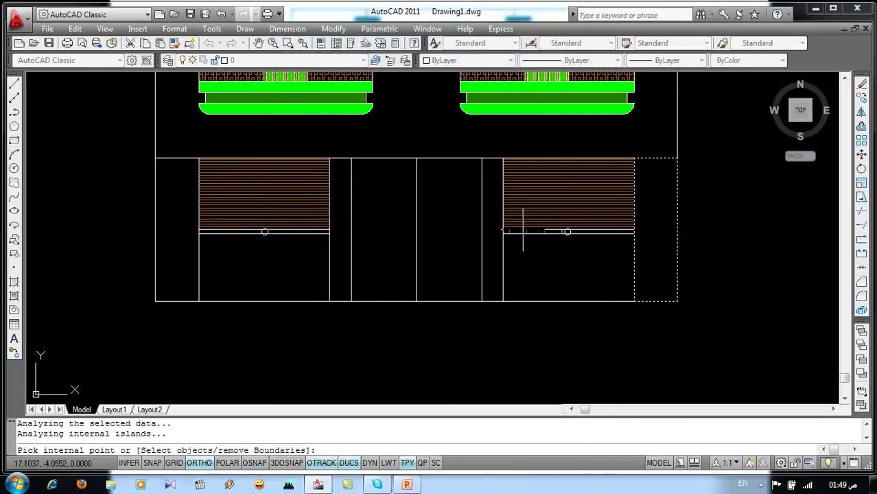
pyautogui.click(492, 231)
pyautogui.click(341, 230)
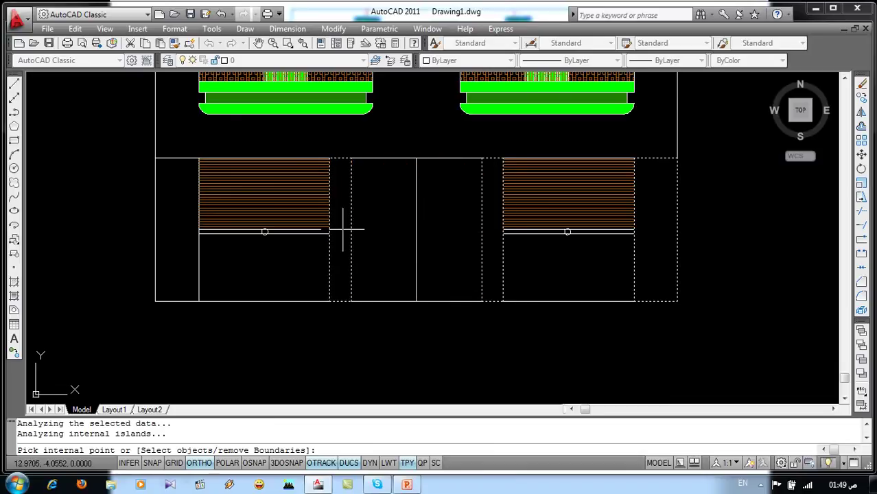
pyautogui.click(186, 239)
pyautogui.press('Return')
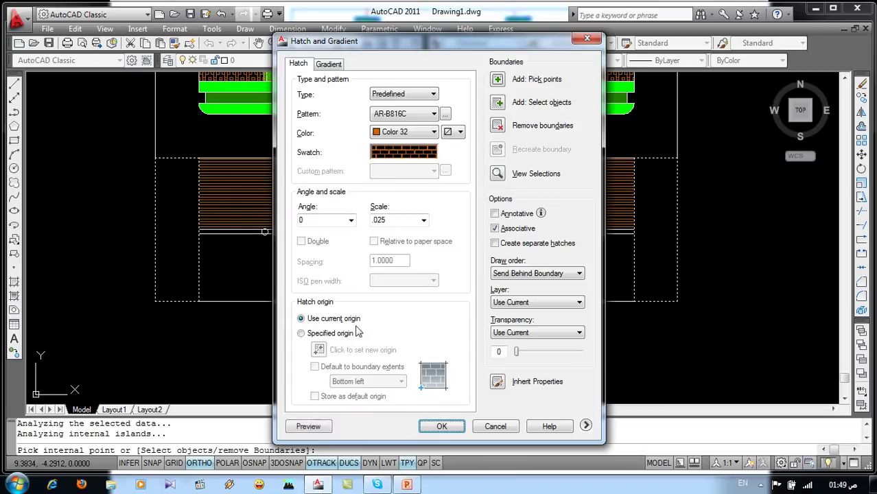
pyautogui.click(315, 425)
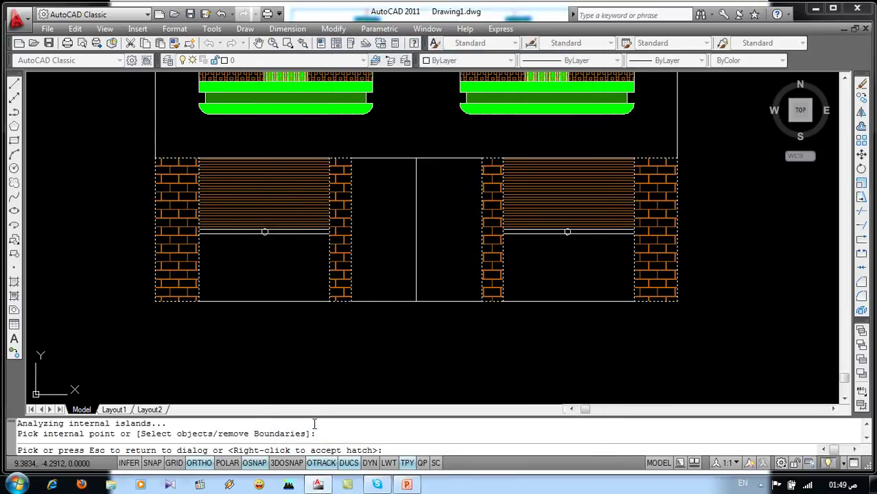
pyautogui.click(314, 424)
pyautogui.click(441, 426)
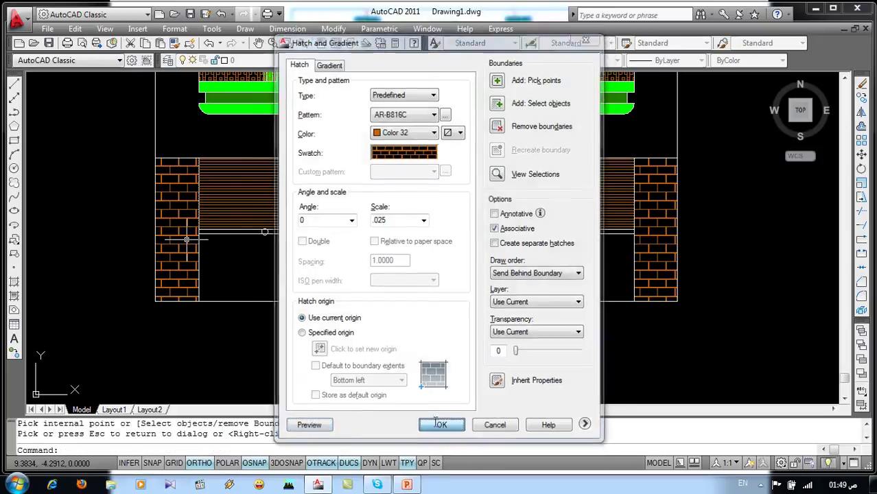
# - Offset the doorway's top, right, bottom and centre lines by .1 inward
pyautogui.moveTo(455, 329); pyautogui.dragTo(548, 352, button='middle')
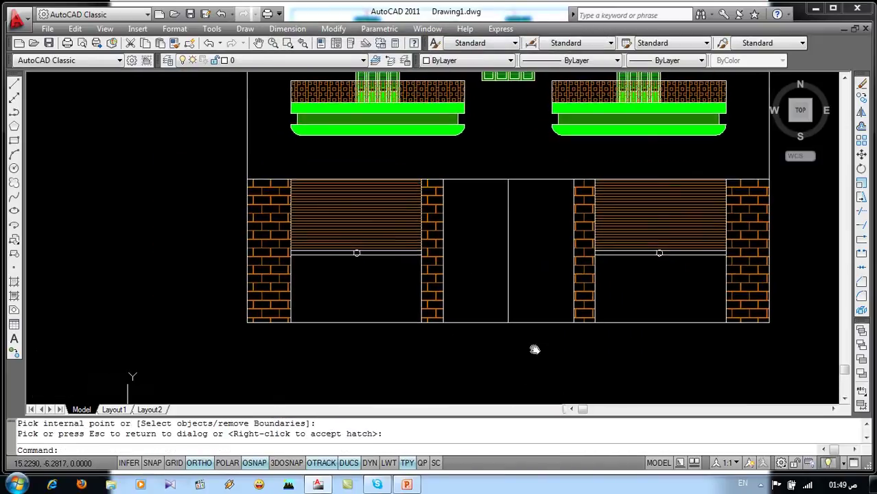
pyautogui.moveTo(503, 287)
pyautogui.mouseDown(button='middle')
pyautogui.moveTo(441, 287)
pyautogui.moveTo(428, 271)
pyautogui.mouseUp(button='middle')
pyautogui.scroll(2, 414, 242)
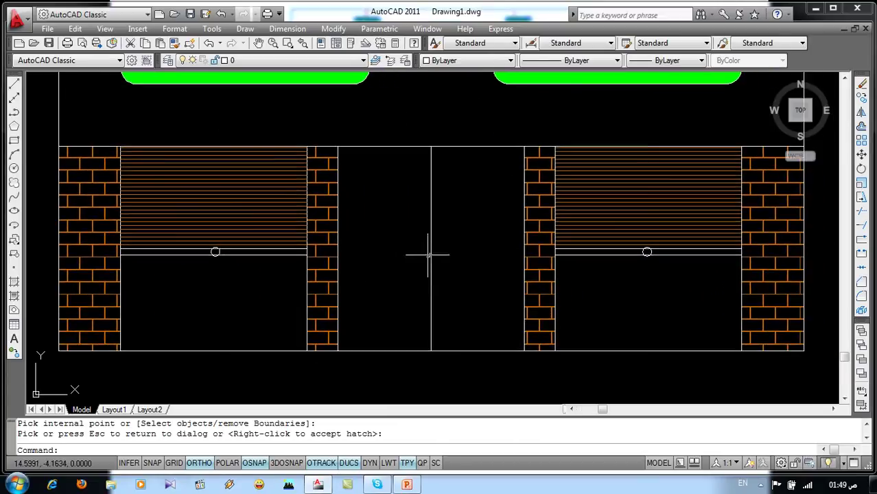
pyautogui.write('c')
pyautogui.press('Return')
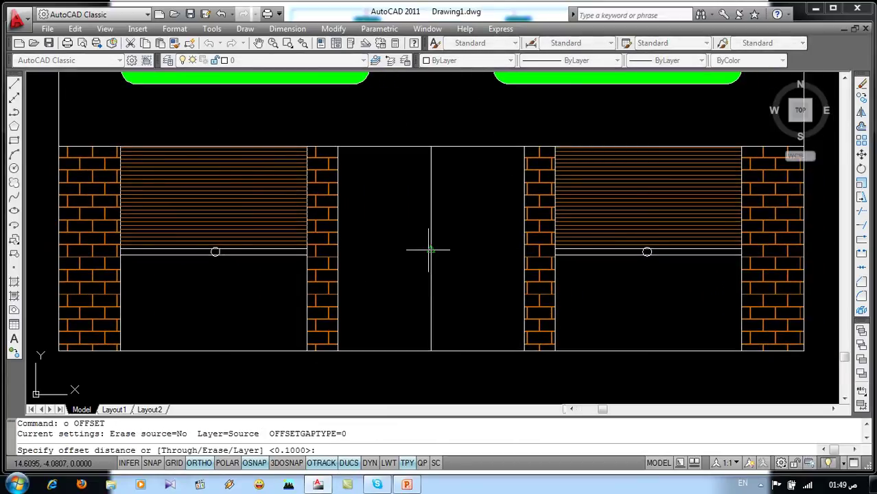
pyautogui.write('.1')
pyautogui.press('Return')
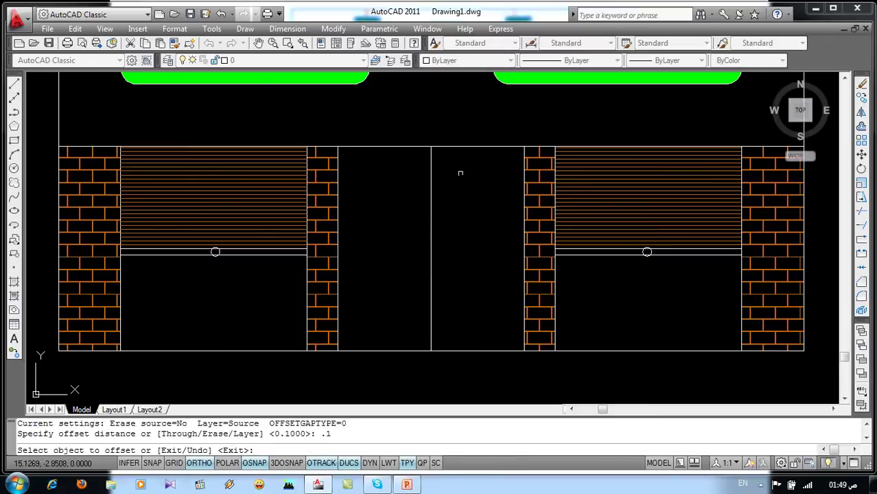
pyautogui.click(477, 146)
pyautogui.click(483, 188)
pyautogui.click(521, 198)
pyautogui.click(463, 223)
pyautogui.click(473, 351)
pyautogui.click(432, 274)
pyautogui.click(429, 265)
pyautogui.click(484, 272)
pyautogui.press('Return')
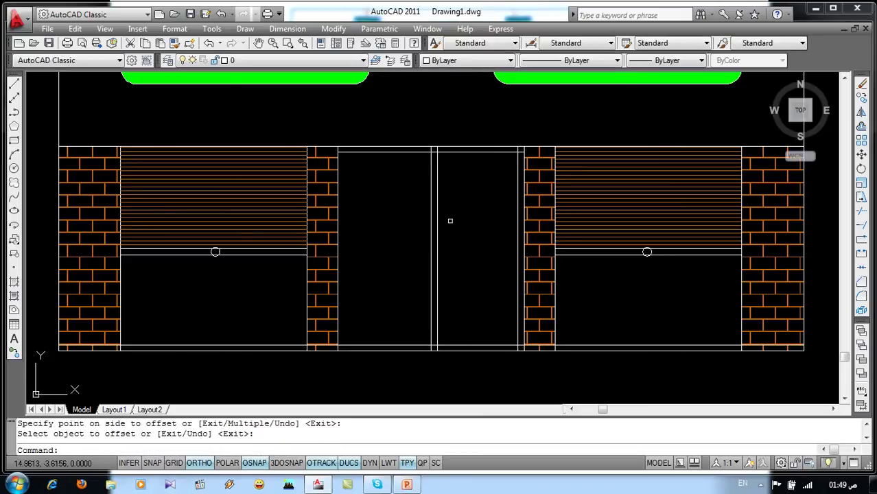
# - Close the four corners of the new door outline with zero-distance chamfers
pyautogui.write('cha')
pyautogui.press('Return')
pyautogui.click(440, 225)
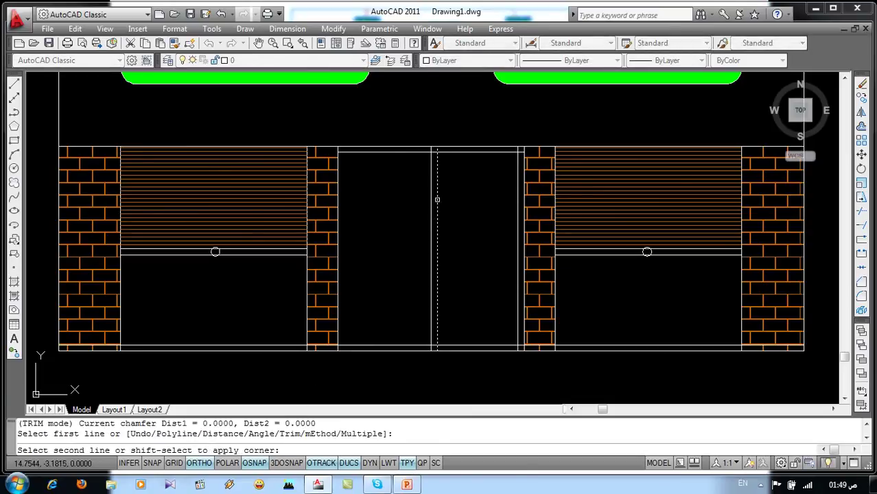
pyautogui.click(446, 150)
pyautogui.press('Return')
pyautogui.click(480, 150)
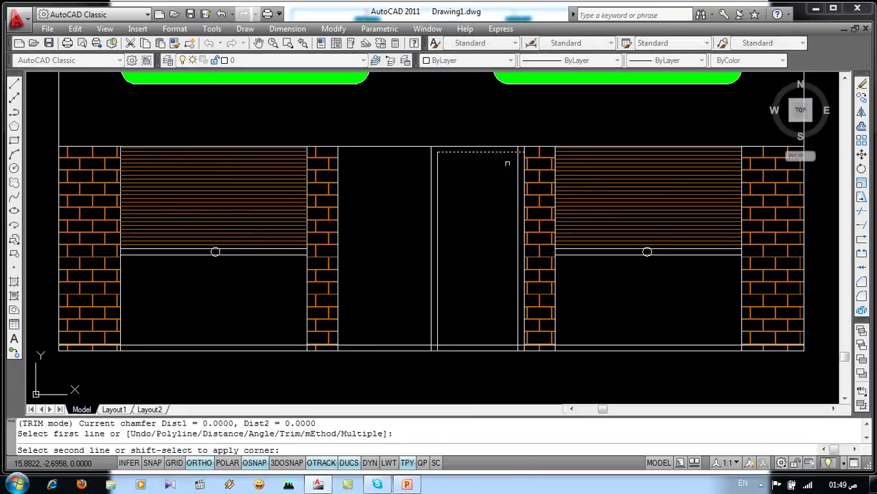
pyautogui.click(522, 175)
pyautogui.press('Return')
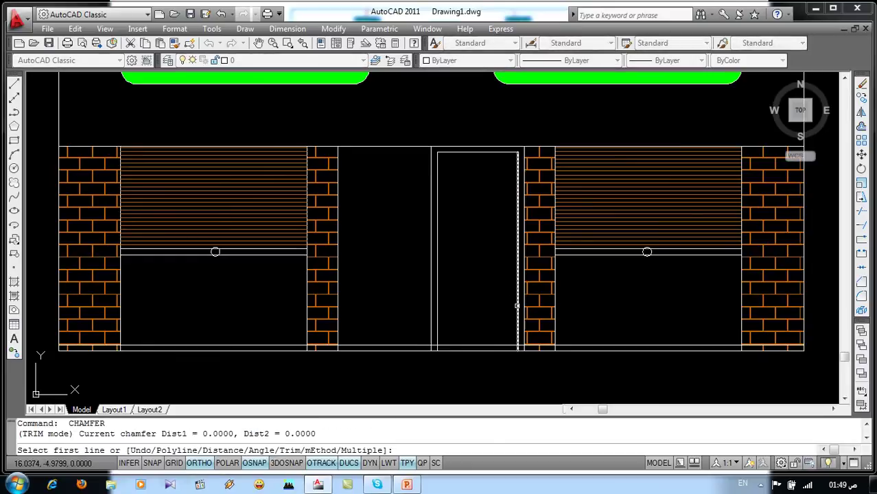
pyautogui.click(516, 312)
pyautogui.click(494, 343)
pyautogui.press('Return')
pyautogui.click(458, 341)
pyautogui.click(438, 326)
pyautogui.moveTo(475, 300)
pyautogui.mouseDown(button='middle')
pyautogui.moveTo(353, 261)
pyautogui.moveTo(389, 287)
pyautogui.mouseUp(button='middle')
pyautogui.scroll(1, 352, 246)
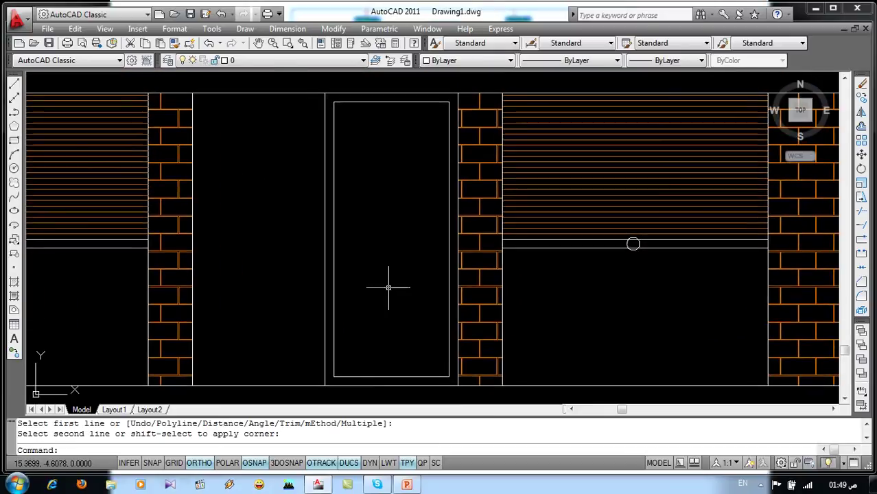
pyautogui.write('c')
# - Offset the door's left, right, top and bottom edges .2 inward
pyautogui.press('Return')
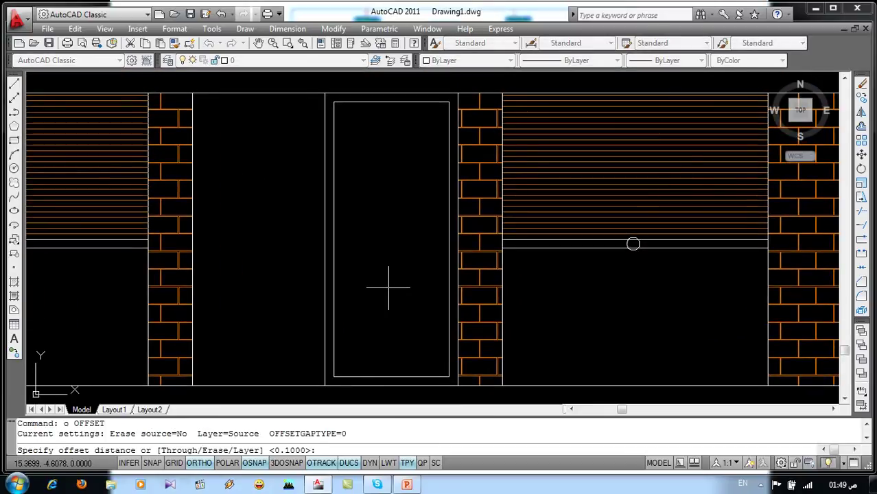
pyautogui.write('.2')
pyautogui.press('Return')
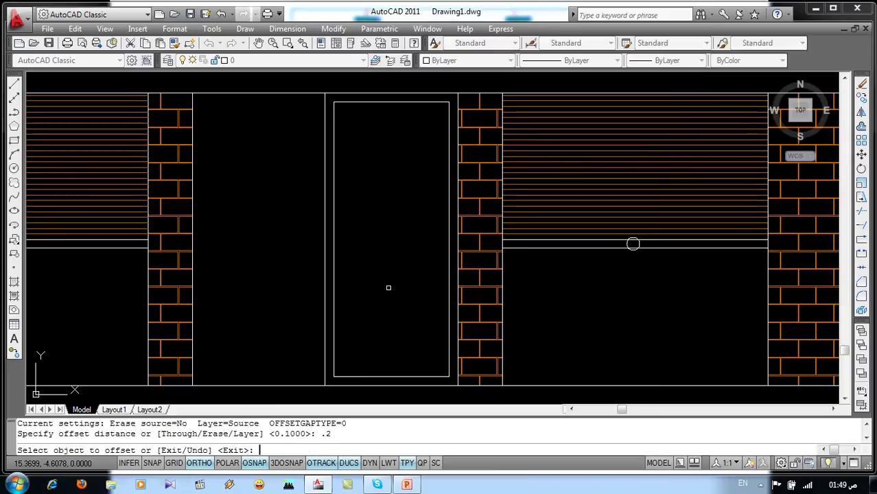
pyautogui.click(336, 234)
pyautogui.click(377, 228)
pyautogui.click(448, 221)
pyautogui.click(371, 202)
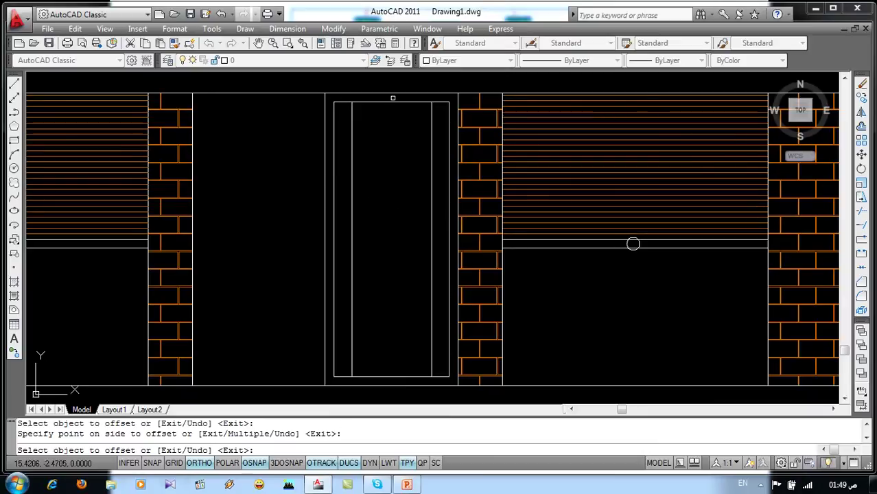
pyautogui.click(395, 100)
pyautogui.click(396, 206)
pyautogui.click(392, 376)
pyautogui.click(374, 288)
pyautogui.press('Return')
# - Chamfer the inner lines to close all four corners of the inset rectangle
pyautogui.write('cha')
pyautogui.press('Return')
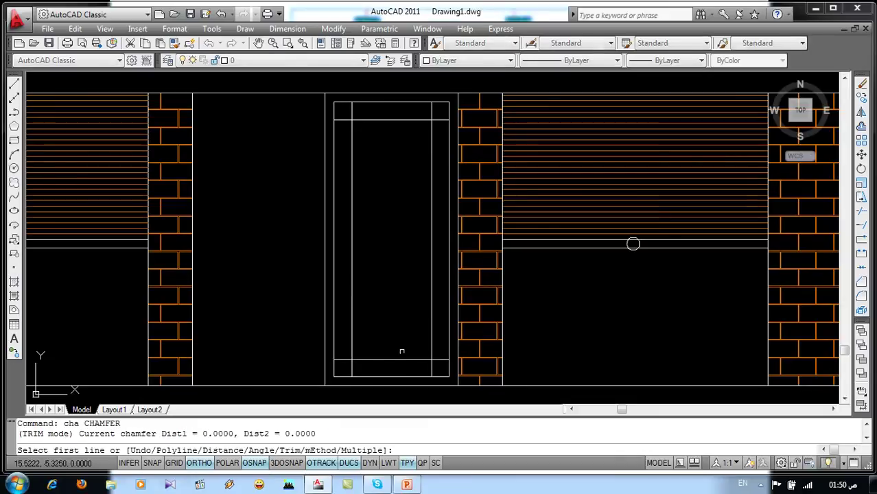
pyautogui.click(421, 358)
pyautogui.press('Return')
pyautogui.click(432, 173)
pyautogui.click(415, 122)
pyautogui.press('Return')
pyautogui.click(393, 120)
pyautogui.click(352, 135)
pyautogui.press('Return')
pyautogui.click(351, 280)
pyautogui.click(381, 356)
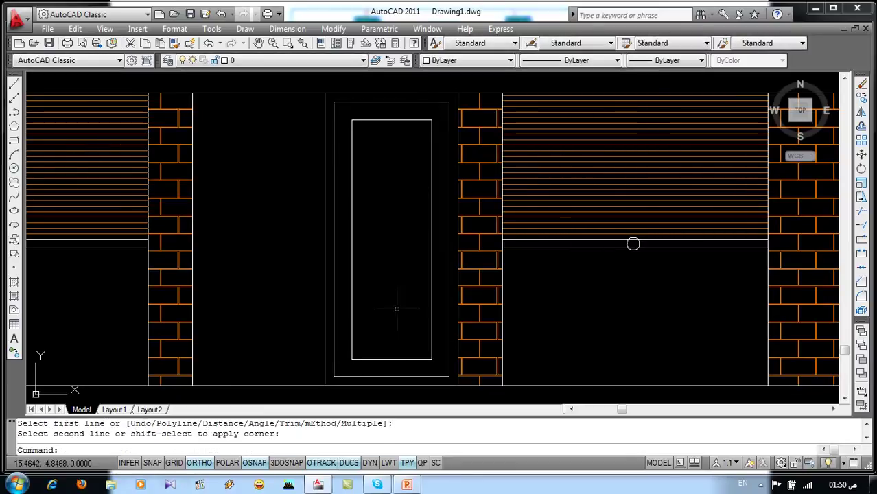
# - Start another offset, entering a distance of .5
pyautogui.write('co')
pyautogui.press('Return')
pyautogui.write('.')
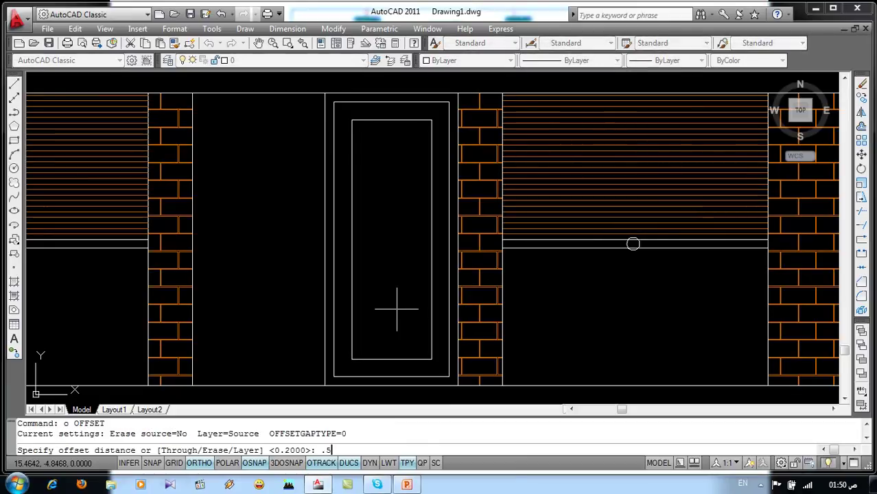
# - Offset the door panel's bottom edge 0.5 upward, then offset that new line a further 0.2
pyautogui.press('Return')
pyautogui.click(402, 359)
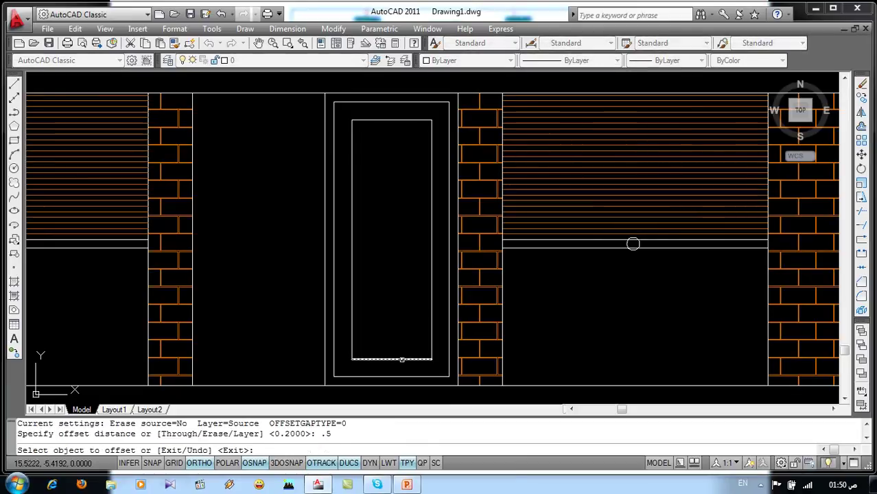
pyautogui.click(400, 314)
pyautogui.press('Return')
pyautogui.press('Return')
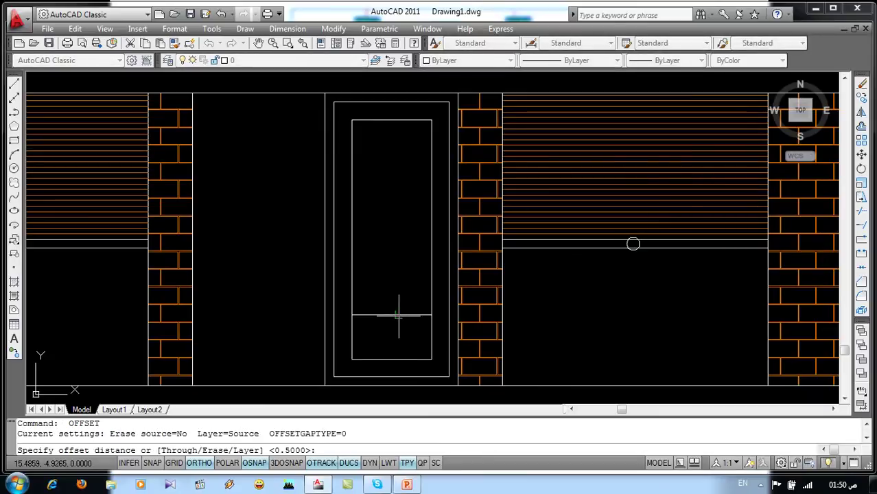
pyautogui.write('.2')
pyautogui.press('Return')
pyautogui.click(398, 316)
pyautogui.click(405, 284)
pyautogui.press('Return')
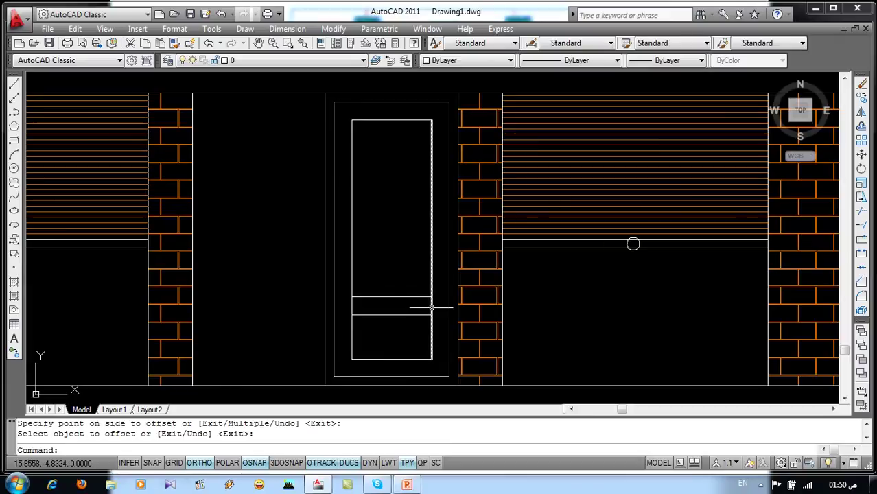
# - Chamfer the upper divider line to the panel's right and left edges, closing the upper panel
pyautogui.write('cha')
pyautogui.press('Return')
pyautogui.click(421, 297)
pyautogui.click(432, 288)
pyautogui.press('Return')
pyautogui.click(374, 296)
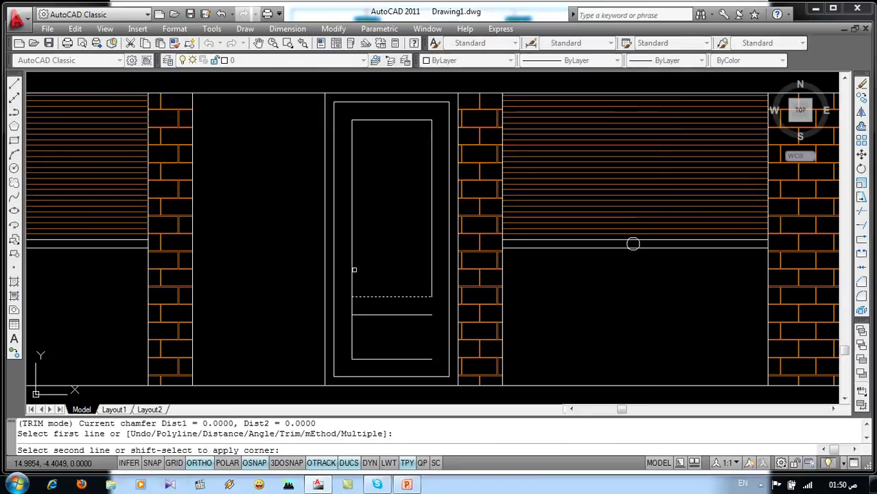
pyautogui.click(349, 273)
# - Draw the lower panel's right and left vertical sides with LINE
pyautogui.press('Return')
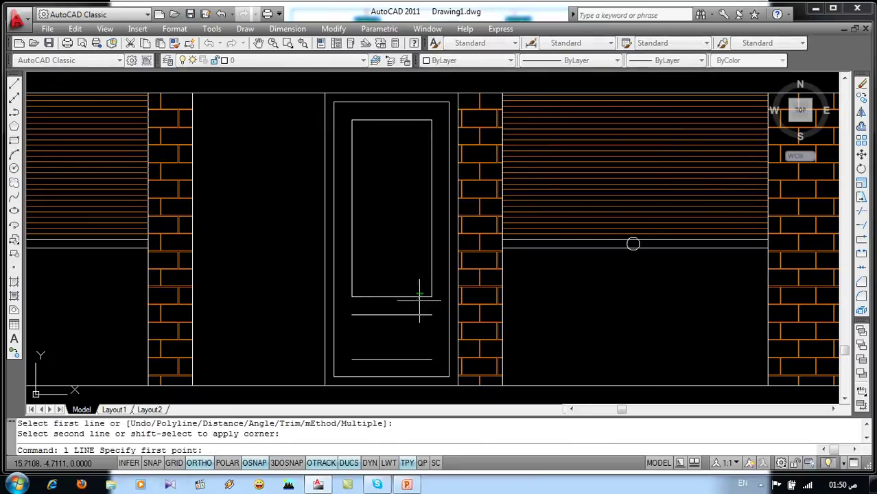
pyautogui.click(431, 314)
pyautogui.click(432, 358)
pyautogui.press('Return')
pyautogui.press('Return')
pyautogui.click(352, 314)
pyautogui.click(352, 359)
# - Try a radius 25 fillet on the upper panel's top-left corner, then undo it
pyautogui.press('Return')
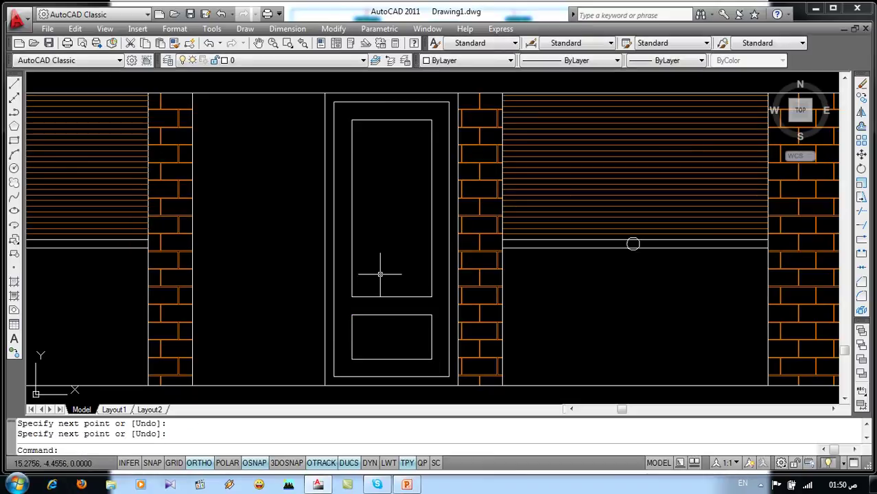
pyautogui.write('f')
pyautogui.press('Return')
pyautogui.write('r')
pyautogui.press('Return')
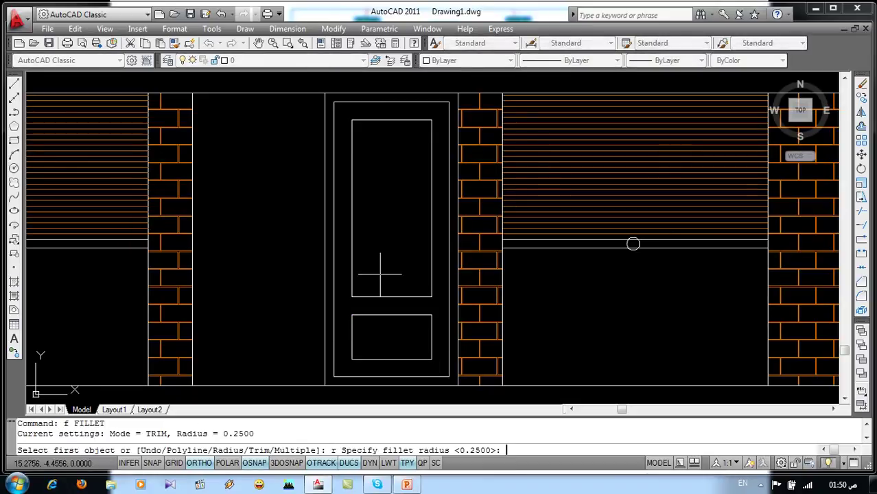
pyautogui.write('.25')
pyautogui.press('Return')
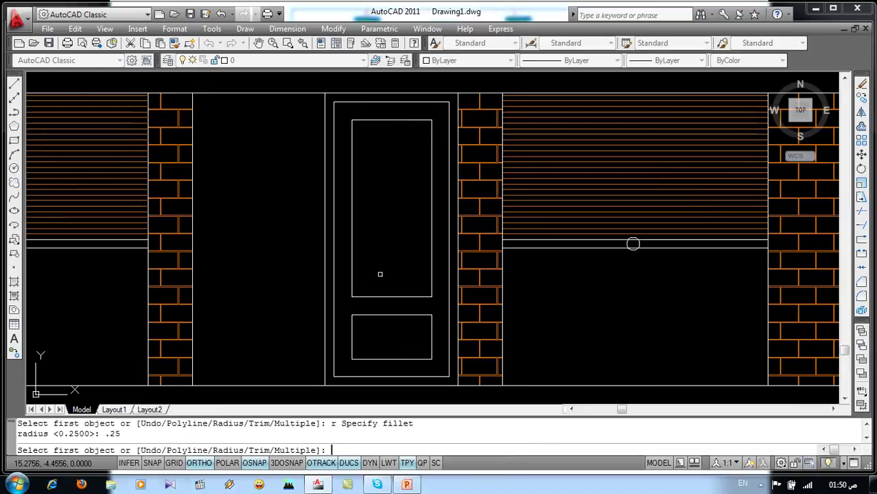
pyautogui.click(352, 131)
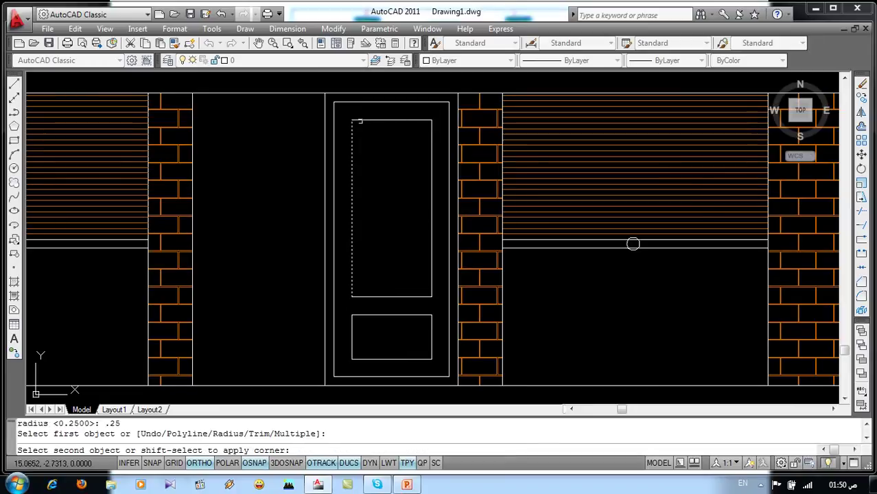
pyautogui.click(362, 121)
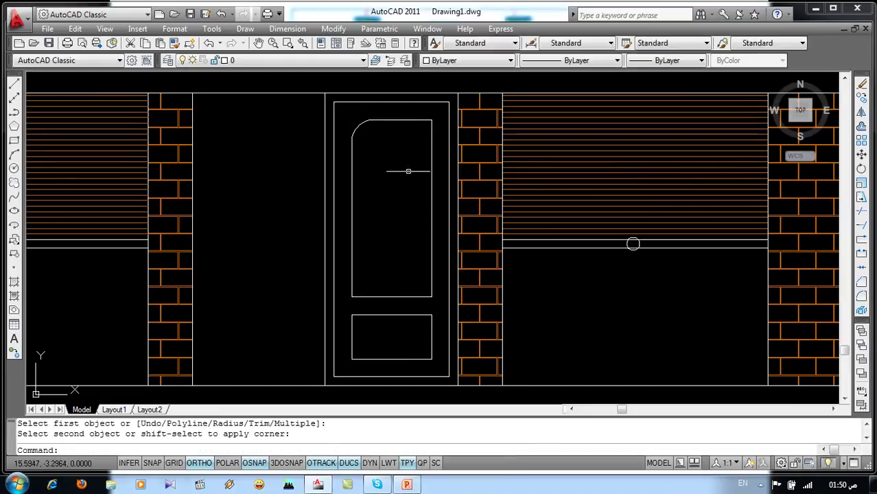
pyautogui.hotkey('ctrl', 'z')
# - Fillet both top corners of the upper panel at radius 0.4 to form the arch
pyautogui.press('Return')
pyautogui.write('r')
pyautogui.press('Return')
pyautogui.write('4')
pyautogui.press('Return')
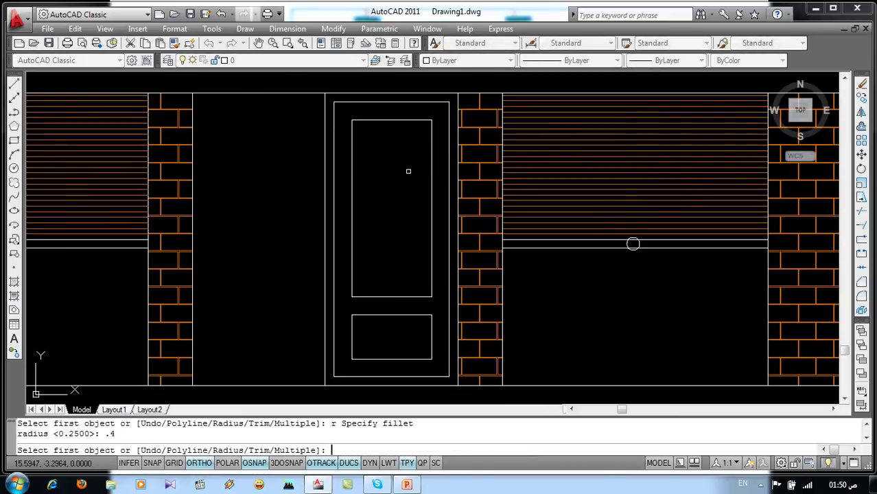
pyautogui.click(354, 131)
pyautogui.click(384, 121)
pyautogui.press('Return')
pyautogui.click(414, 121)
pyautogui.click(429, 135)
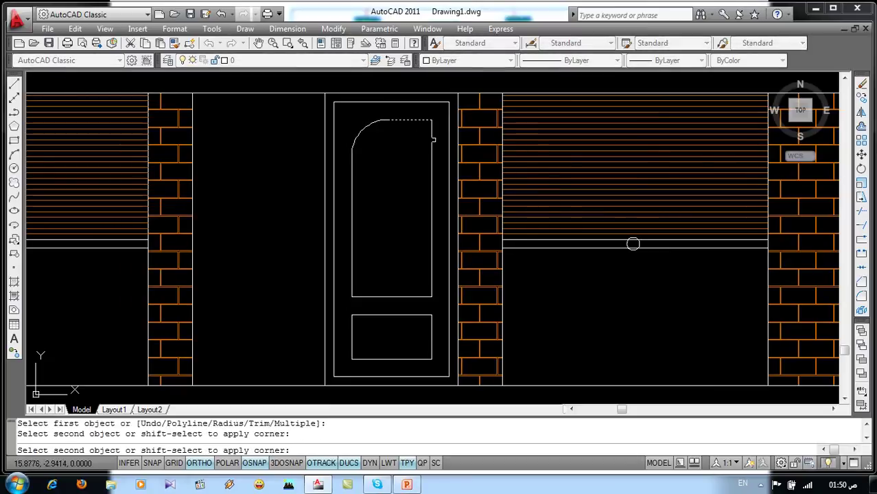
# - Draw a small circular doorknob beside the upper panel with CIRCLE
pyautogui.scroll(-3, 475, 201)
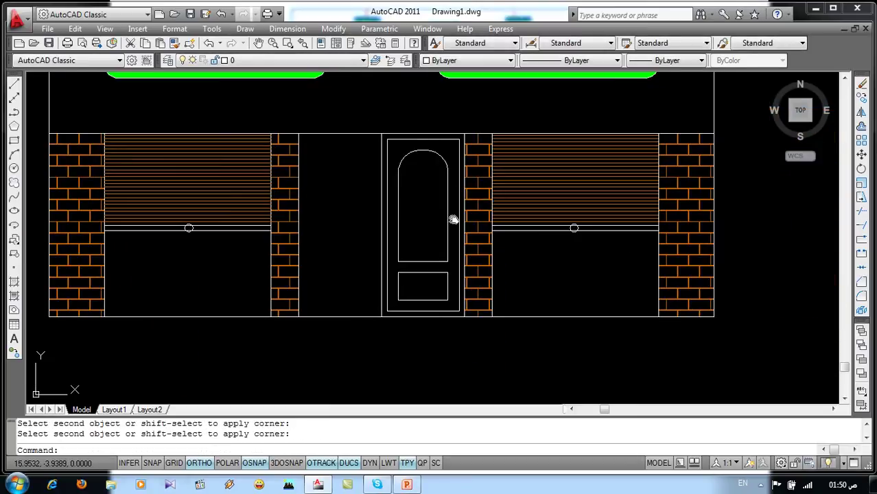
pyautogui.moveTo(455, 217); pyautogui.dragTo(466, 219, button='middle')
pyautogui.write('c')
pyautogui.press('Return')
pyautogui.scroll(3, 421, 209)
pyautogui.scroll(2, 420, 209)
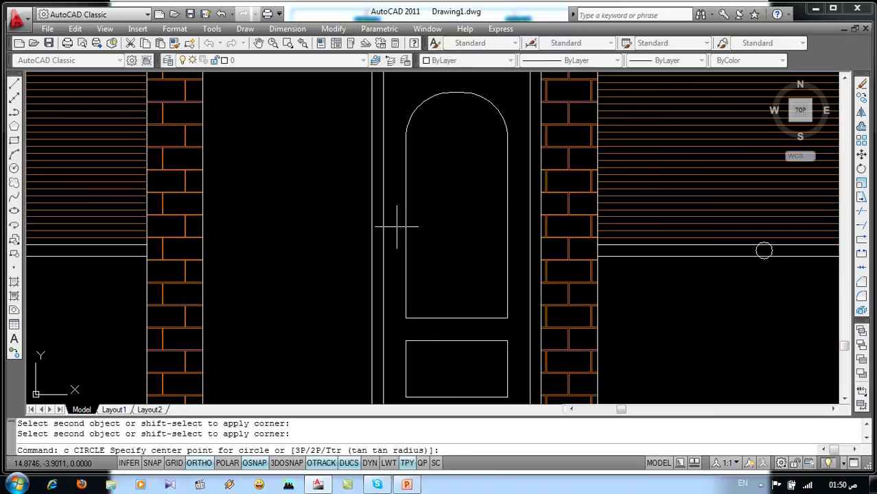
pyautogui.click(392, 230)
pyautogui.press('Return')
pyautogui.scroll(-4, 392, 246)
pyautogui.moveTo(445, 199); pyautogui.dragTo(429, 206, button='middle')
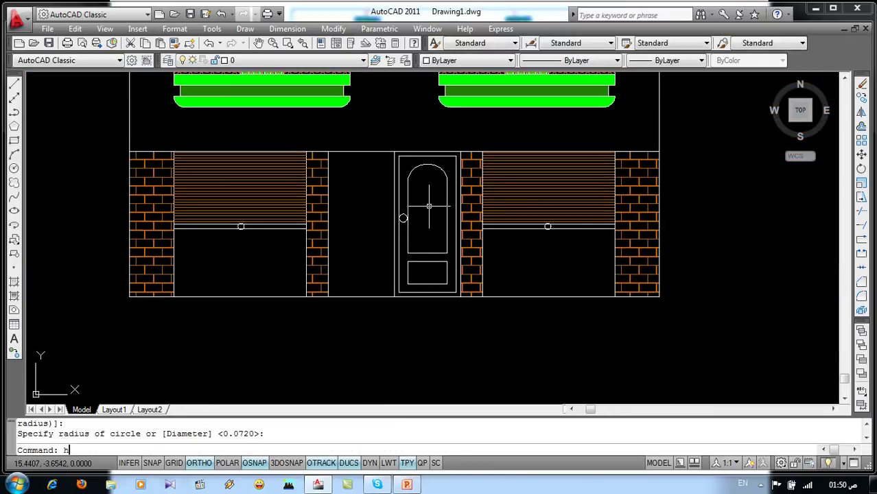
pyautogui.press('Return')
pyautogui.click(421, 154)
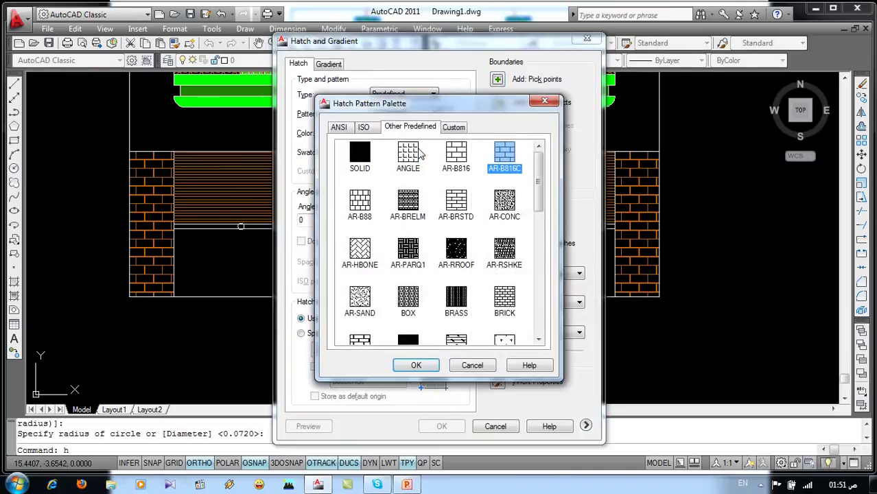
pyautogui.click(407, 302)
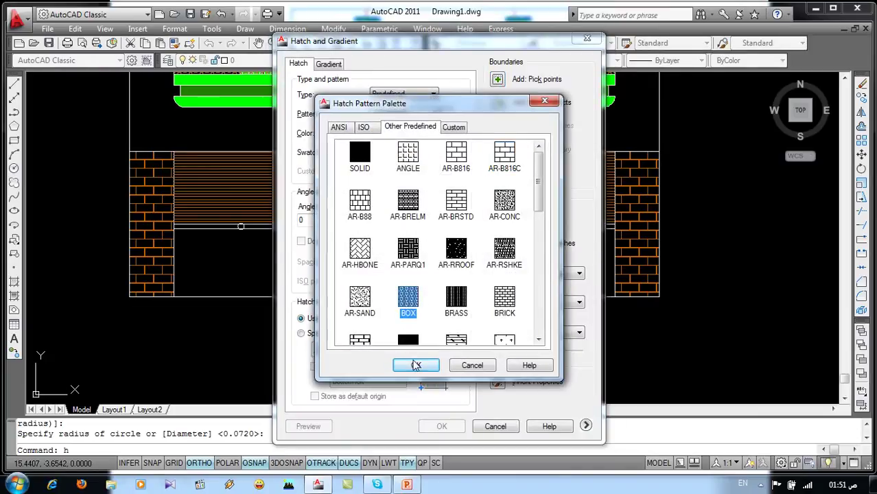
pyautogui.click(416, 365)
pyautogui.click(416, 131)
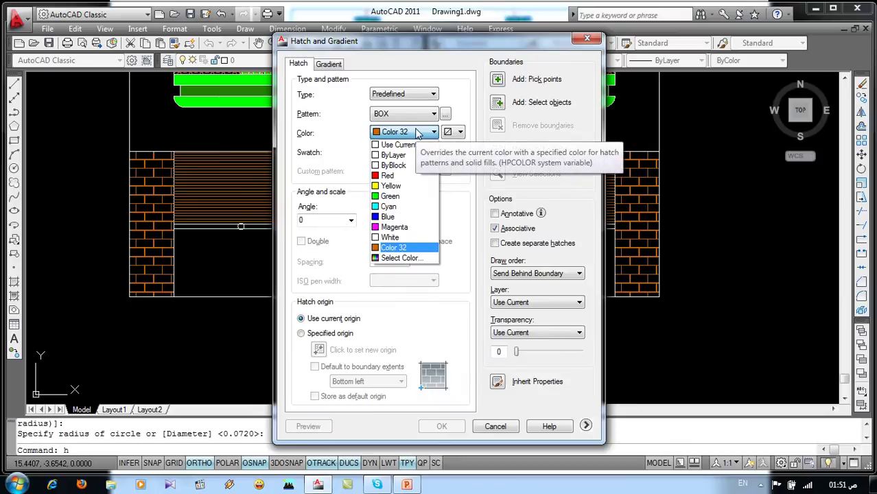
pyautogui.click(416, 134)
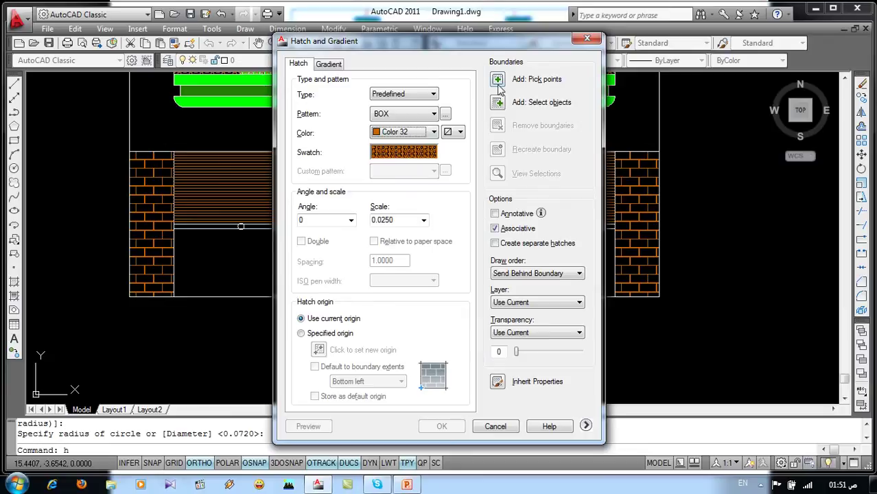
pyautogui.click(423, 219)
pyautogui.click(388, 231)
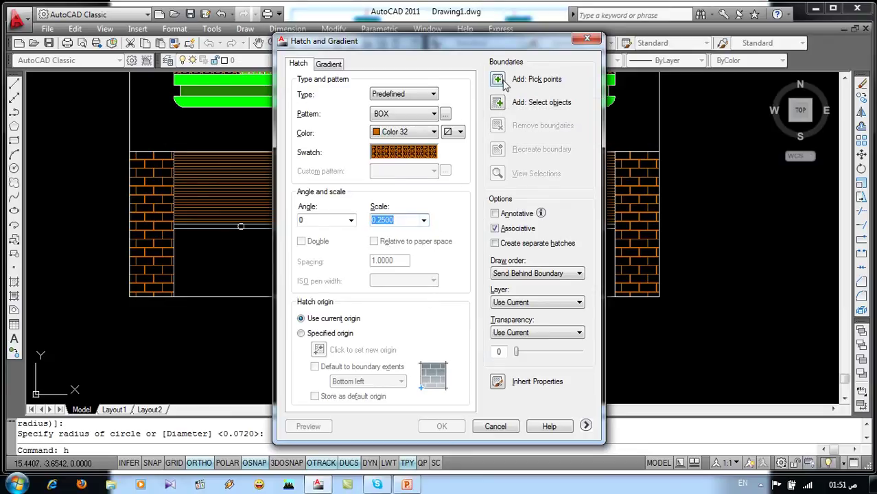
pyautogui.click(505, 80)
pyautogui.click(413, 159)
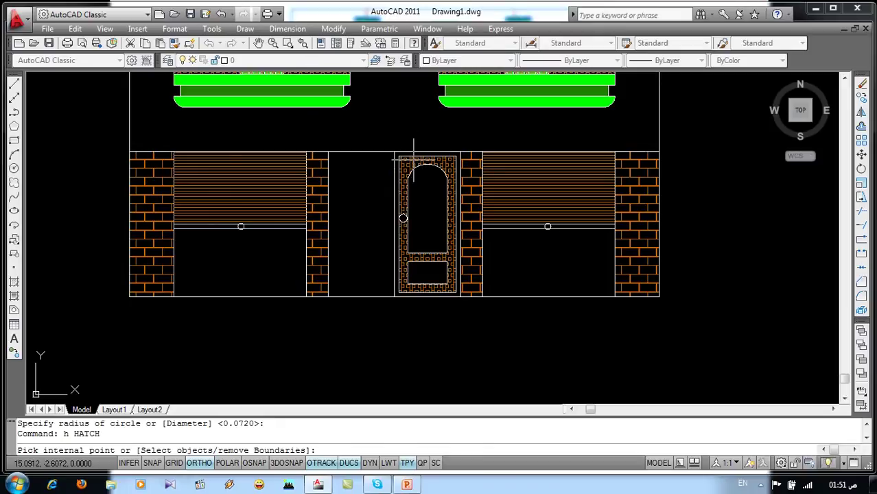
pyautogui.press('Return')
pyautogui.click(453, 428)
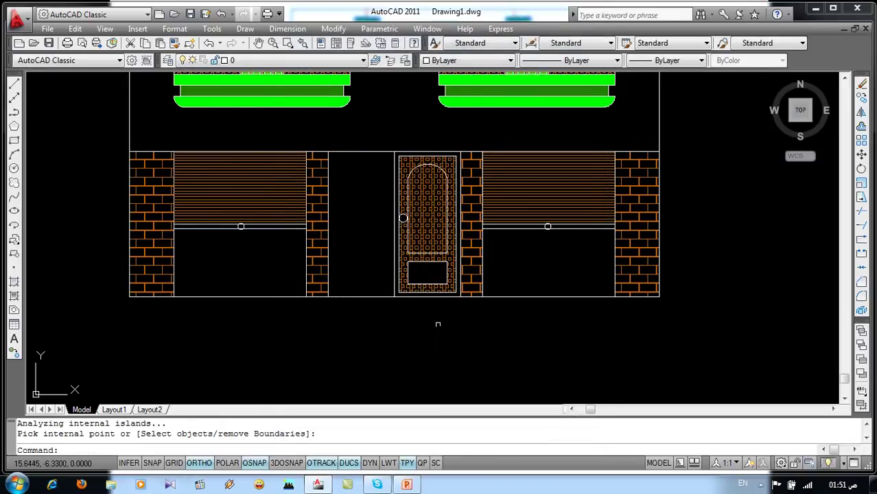
pyautogui.moveTo(411, 252)
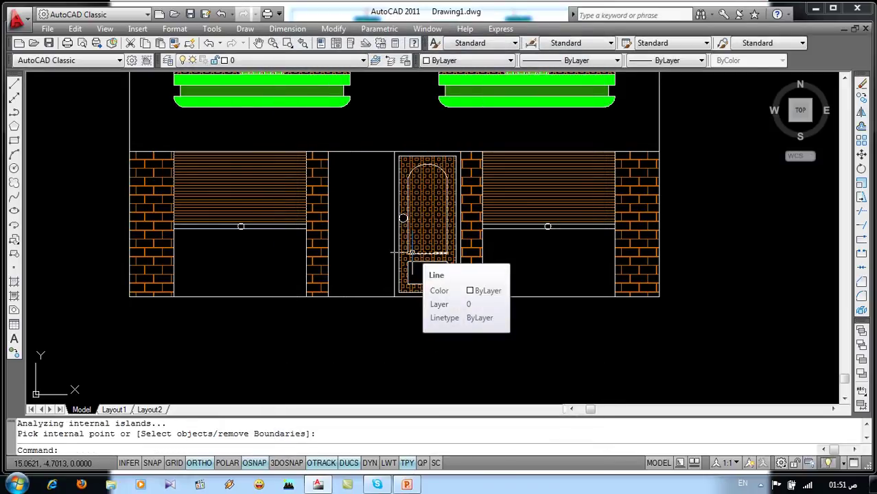
pyautogui.hotkey('ctrl', 'z')
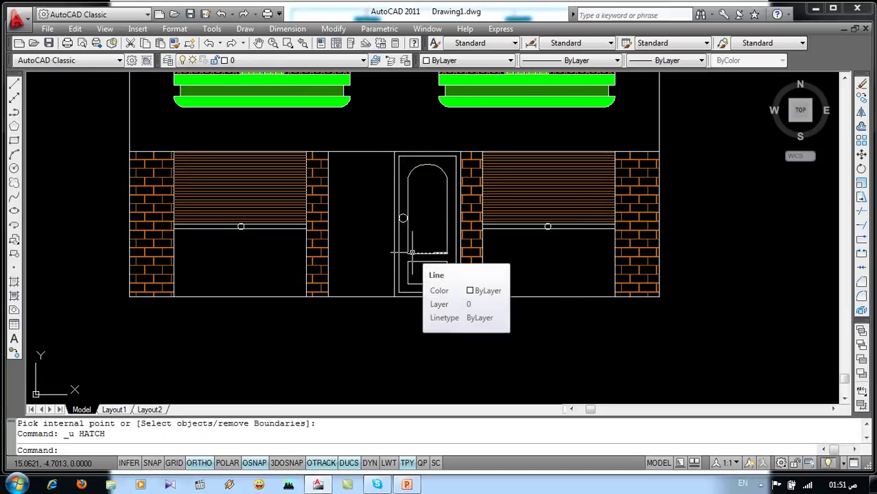
pyautogui.write('h')
# - Preview a BOX hatch at scale 0.25 on the door frame, then cancel it without applying
pyautogui.press('Return')
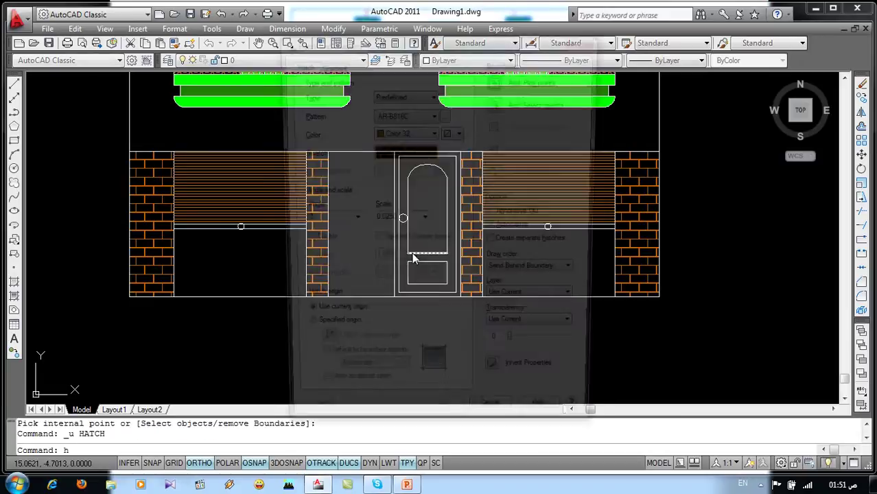
pyautogui.click(429, 158)
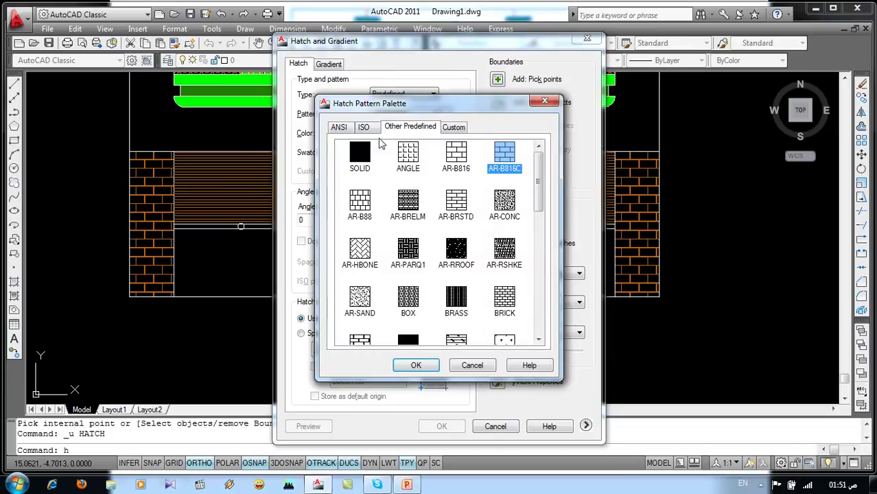
pyautogui.click(411, 297)
pyautogui.click(414, 366)
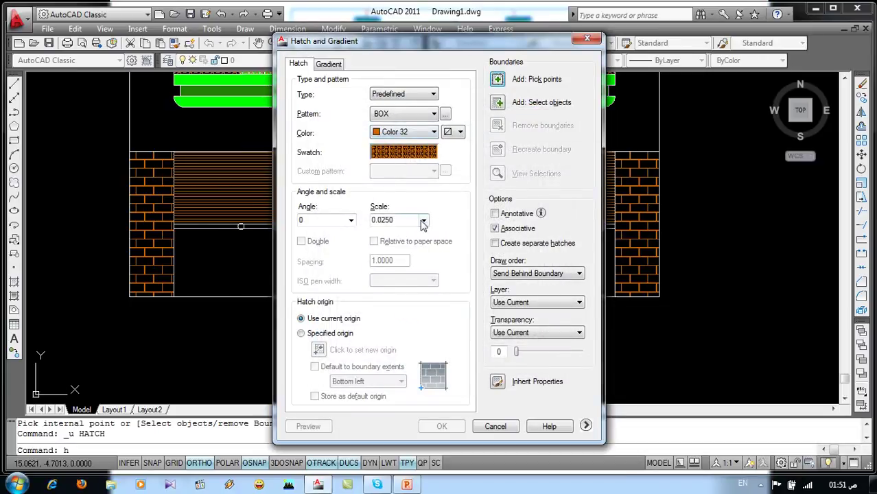
pyautogui.click(424, 220)
pyautogui.click(392, 249)
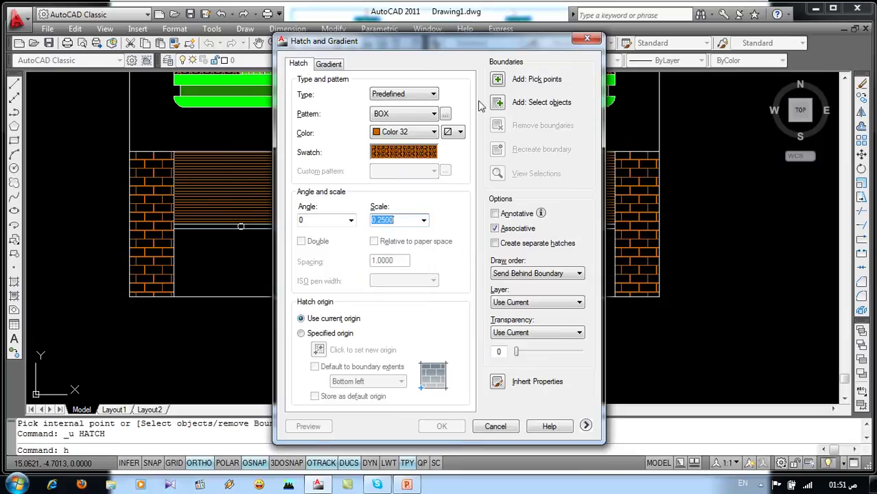
pyautogui.click(498, 79)
pyautogui.click(414, 161)
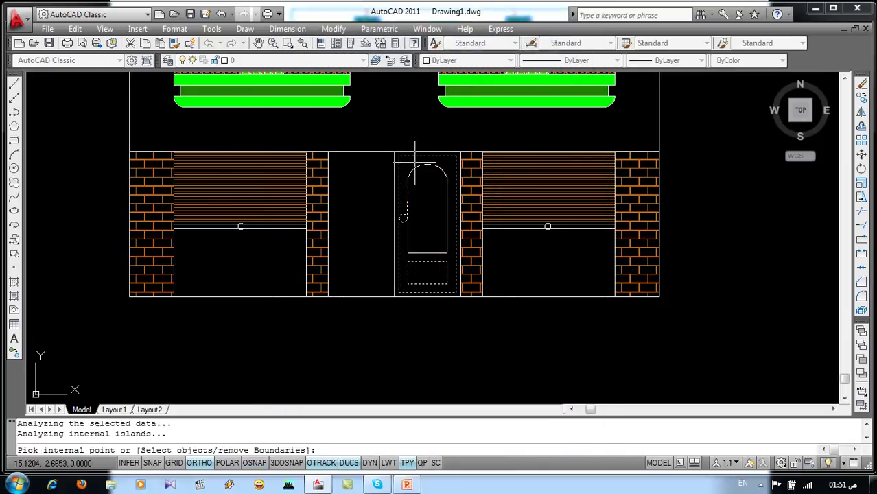
pyautogui.press('Return')
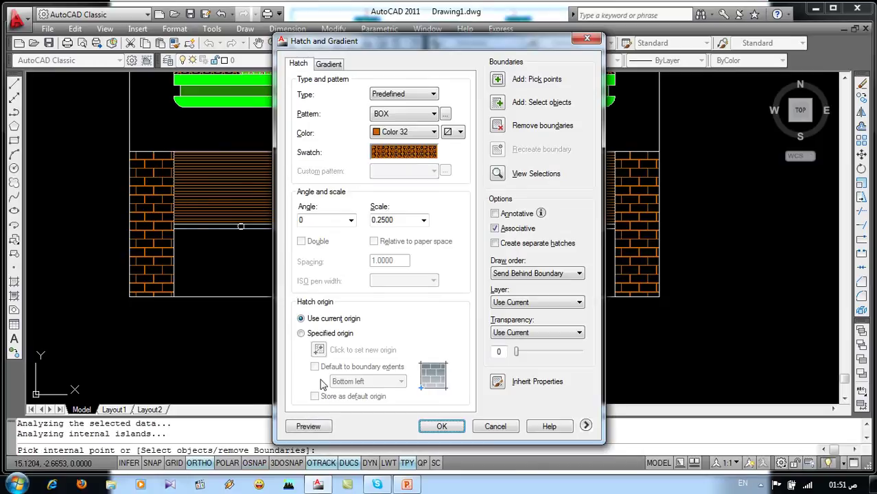
pyautogui.click(305, 371)
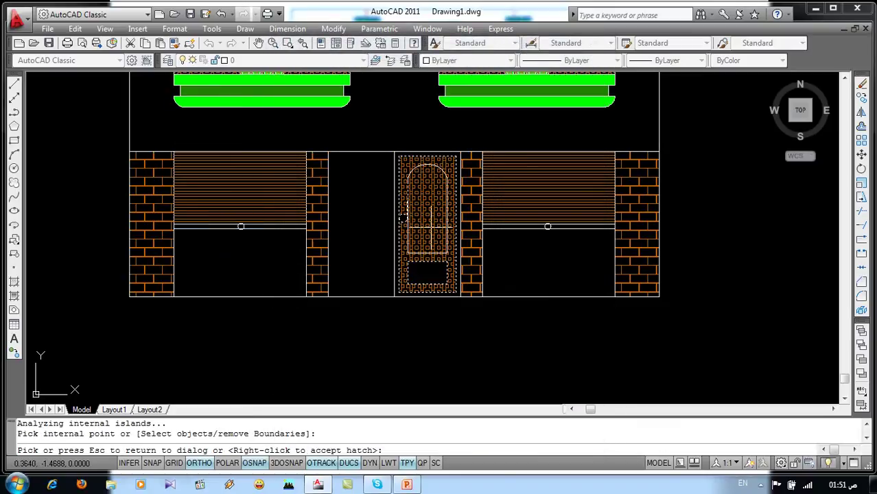
pyautogui.press('Escape')
pyautogui.click(494, 426)
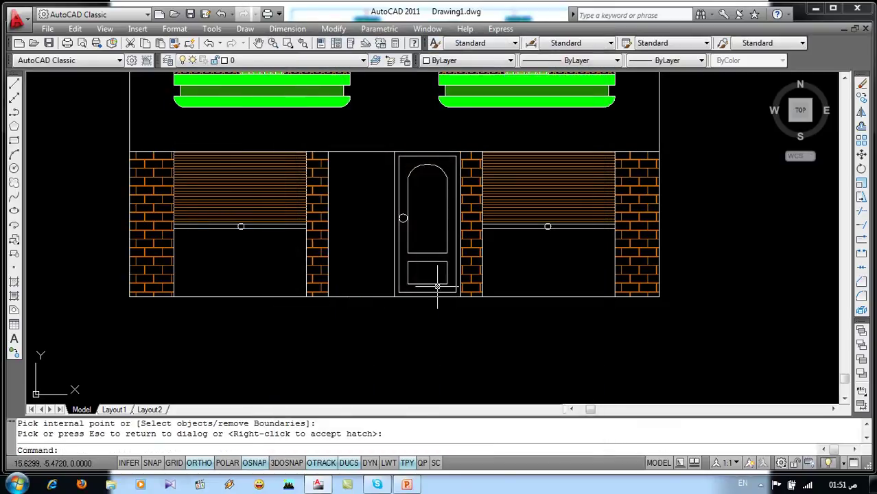
# - Zoom and pan the view to centre the whole door
pyautogui.scroll(3, 404, 230)
pyautogui.scroll(2, 405, 219)
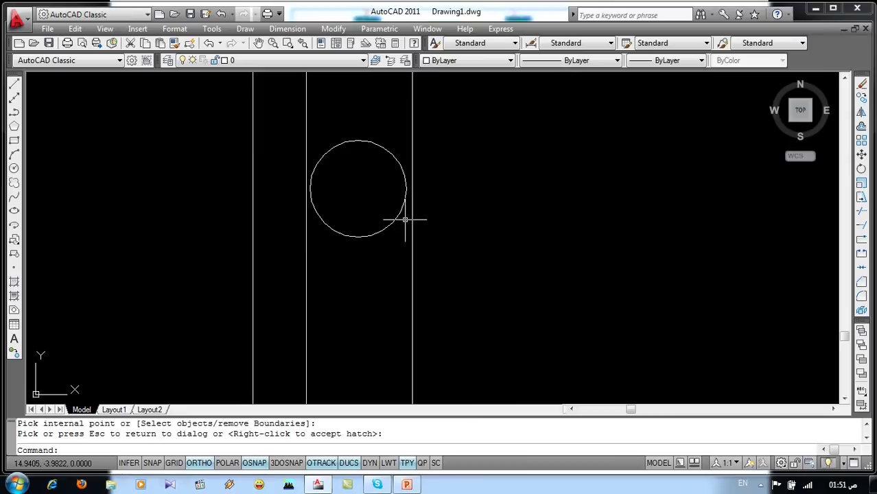
pyautogui.scroll(-5, 384, 223)
pyautogui.moveTo(411, 227); pyautogui.dragTo(385, 223, button='middle')
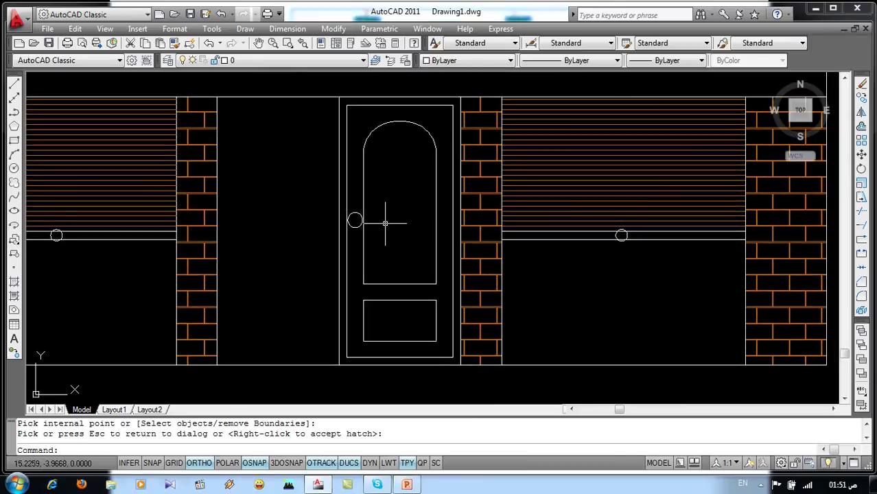
pyautogui.write('h')
# - Fill the arched upper door panel with a cyan AR-SAND hatch at scale 0.05
pyautogui.press('Return')
pyautogui.click(405, 132)
pyautogui.click(389, 206)
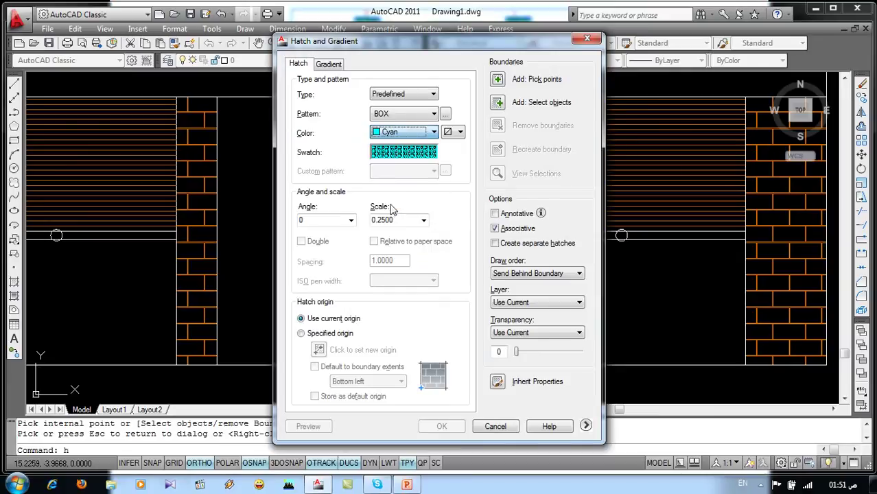
pyautogui.click(408, 154)
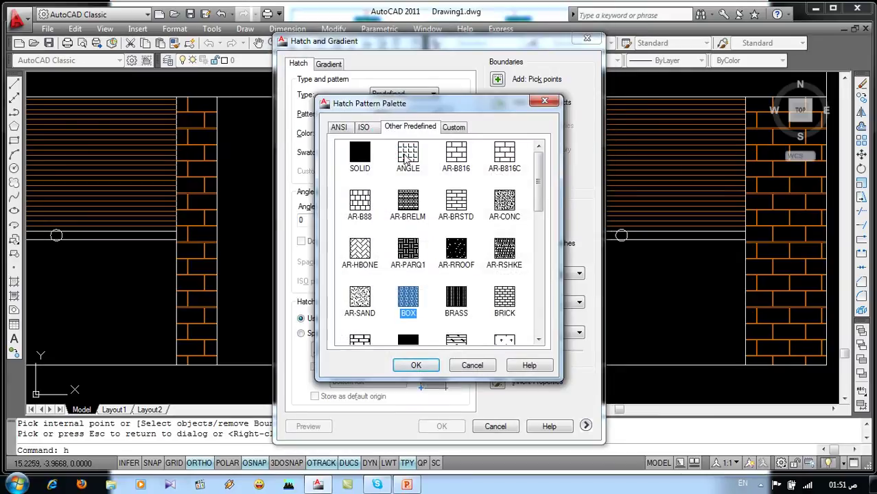
pyautogui.click(358, 302)
pyautogui.click(415, 365)
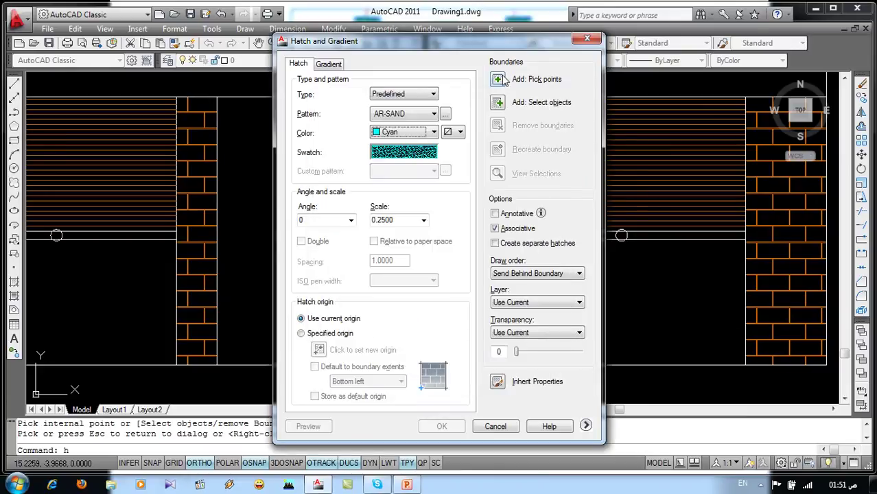
pyautogui.click(506, 80)
pyautogui.click(419, 207)
pyautogui.press('Return')
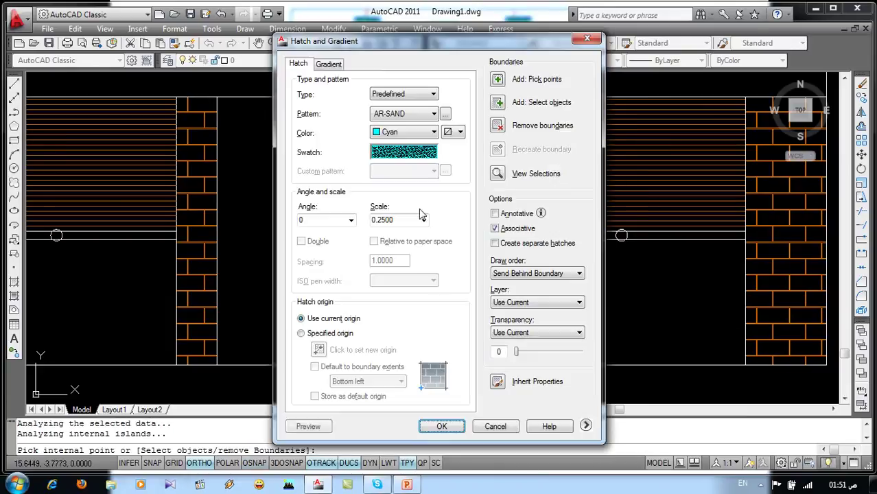
pyautogui.click(424, 220)
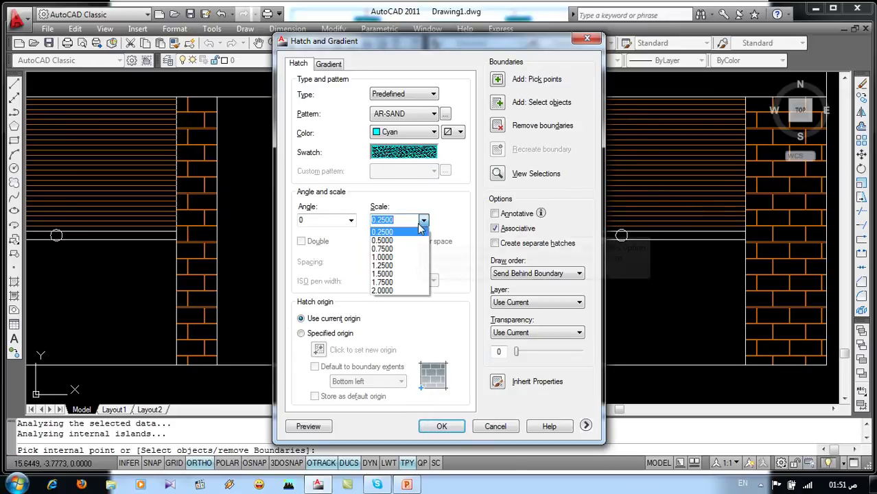
pyautogui.click(406, 220)
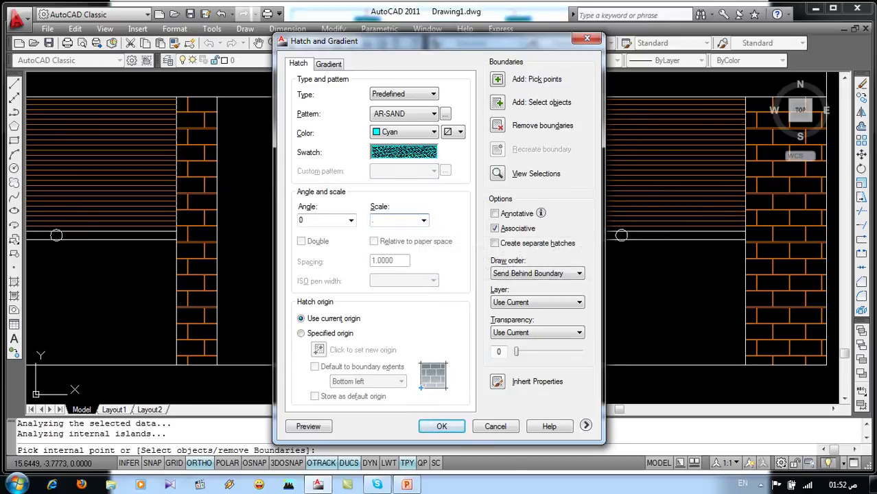
pyautogui.click(320, 429)
pyautogui.click(350, 353)
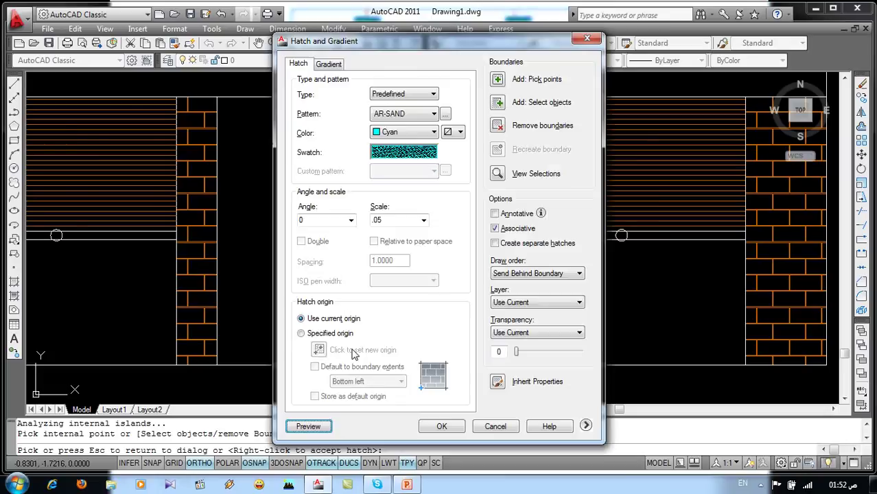
pyautogui.click(445, 431)
# - Apply the same cyan AR-SAND hatch to the lower door panel
pyautogui.moveTo(417, 362); pyautogui.dragTo(517, 376, button='middle')
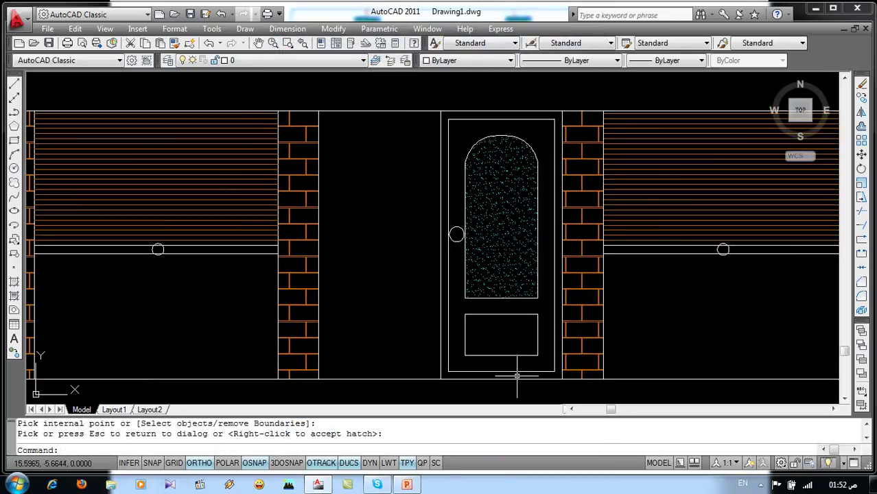
pyautogui.write('h')
pyautogui.press('Return')
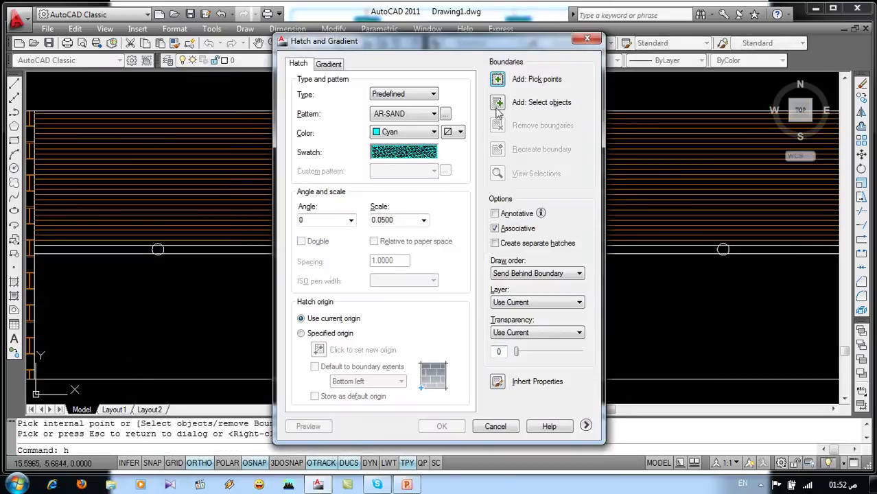
pyautogui.click(499, 81)
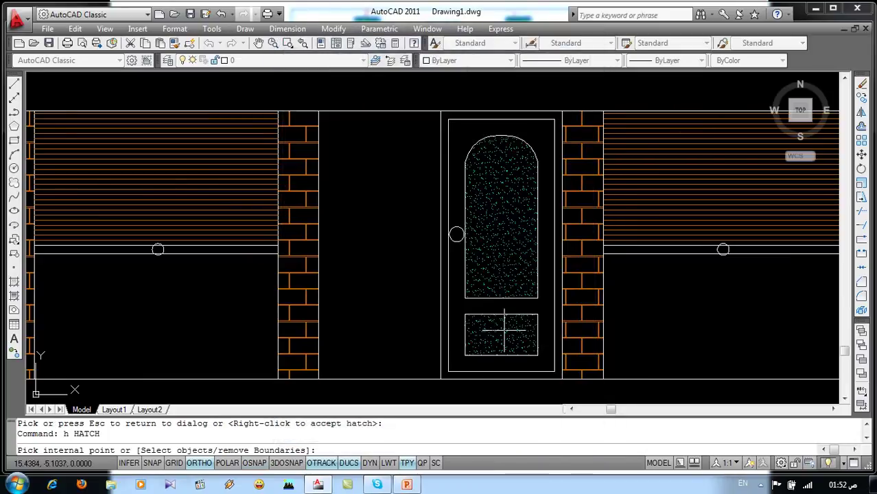
pyautogui.click(511, 316)
pyautogui.press('Return')
pyautogui.click(442, 427)
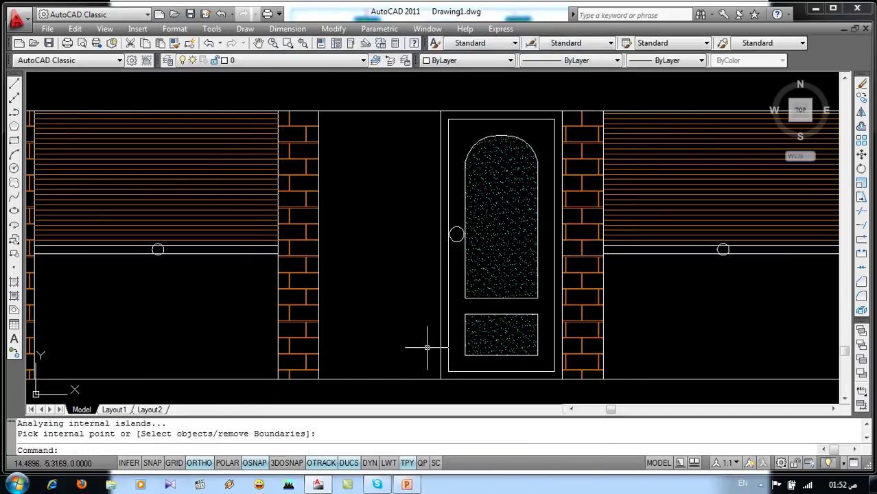
pyautogui.write('h')
pyautogui.press('Return')
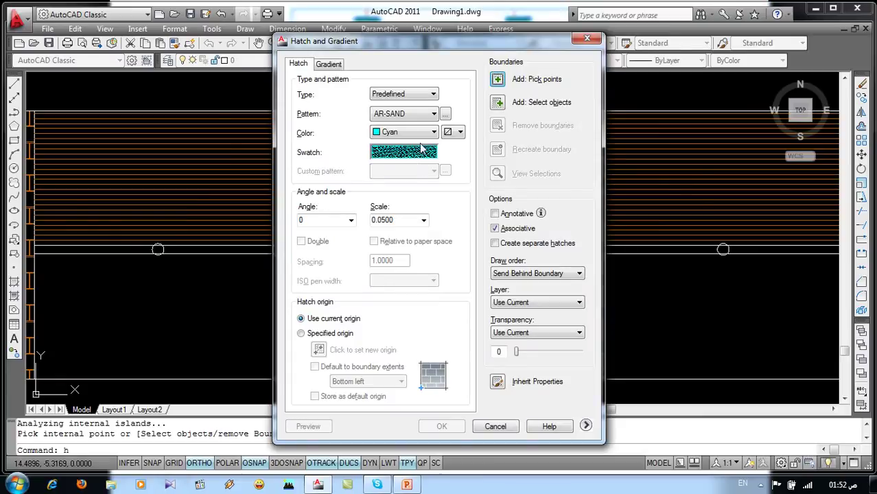
# - Set the hatch to colour 22, pattern BOX, scale 0.25
pyautogui.click(423, 132)
pyautogui.click(410, 249)
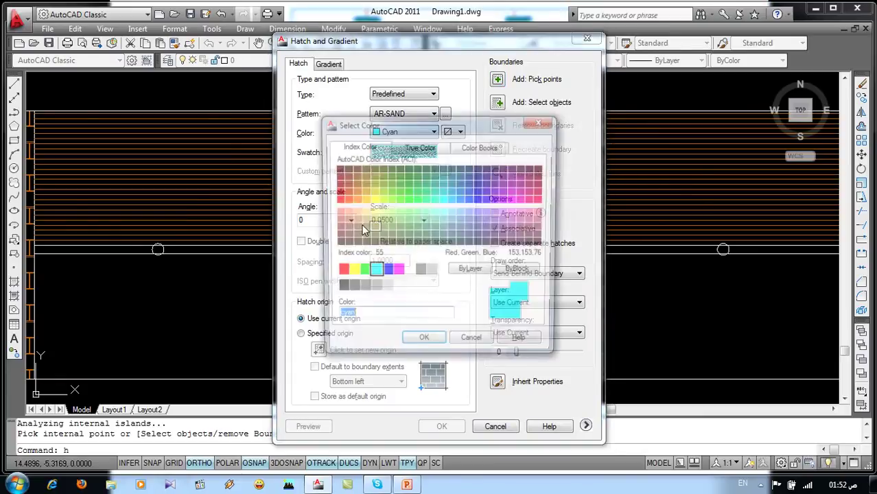
pyautogui.click(345, 192)
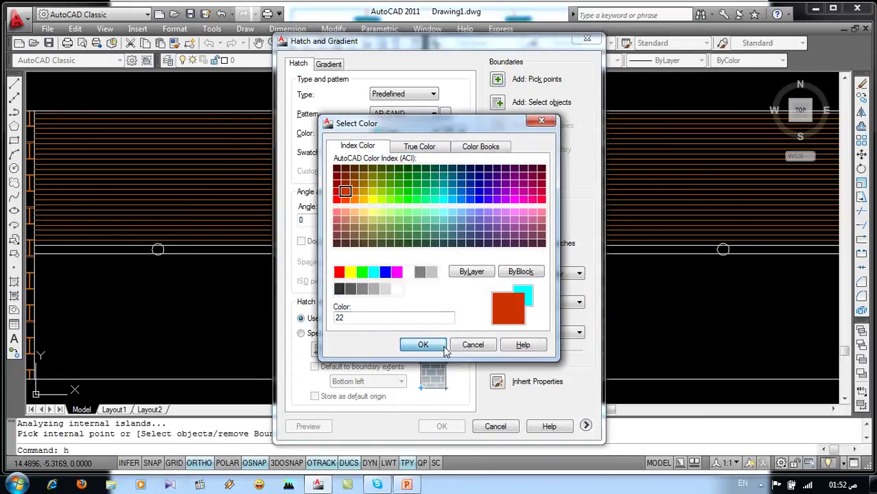
pyautogui.click(444, 347)
pyautogui.click(394, 153)
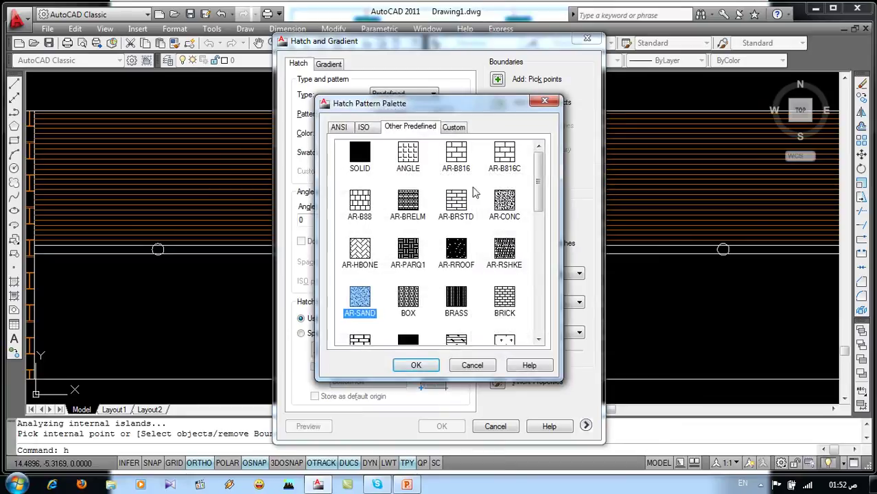
pyautogui.click(408, 302)
pyautogui.click(433, 365)
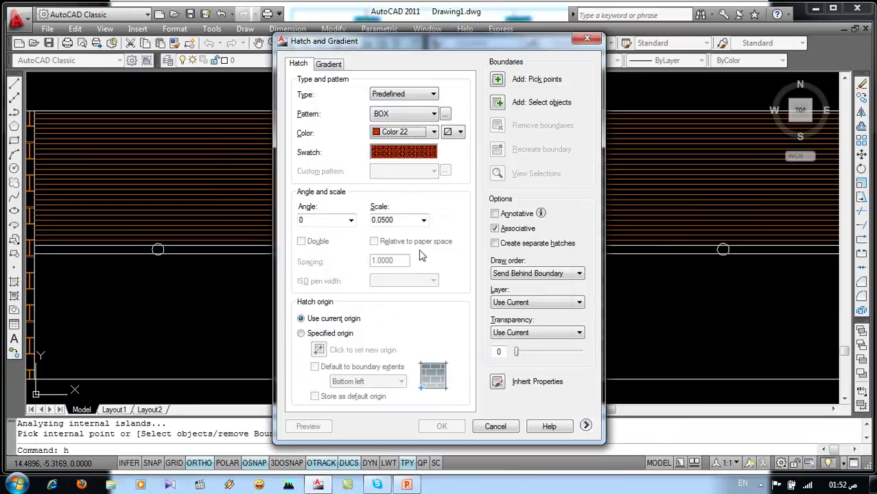
pyautogui.click(424, 219)
pyautogui.click(398, 232)
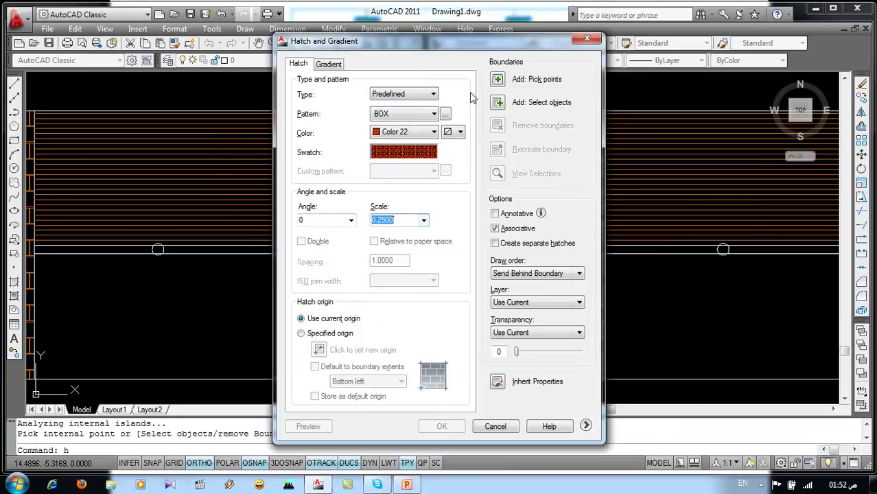
# - Pick the door frame strip, preview, and apply the BOX hatch there
pyautogui.click(499, 81)
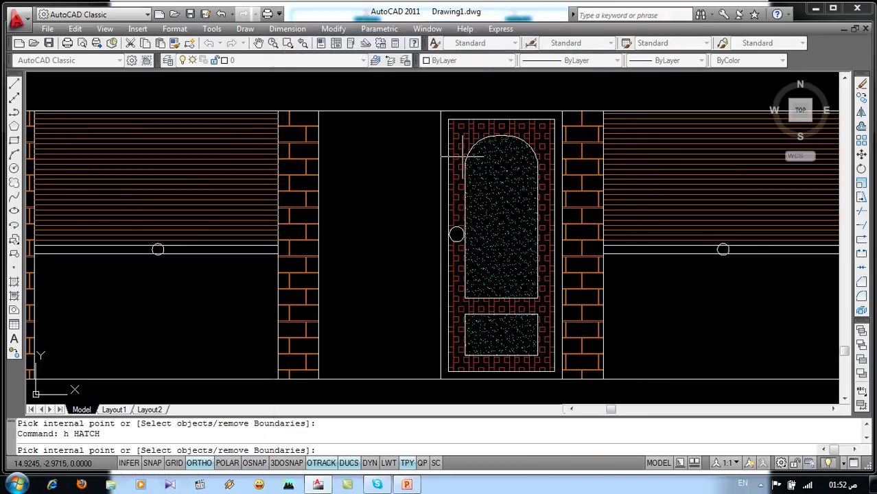
pyautogui.click(463, 157)
pyautogui.press('Return')
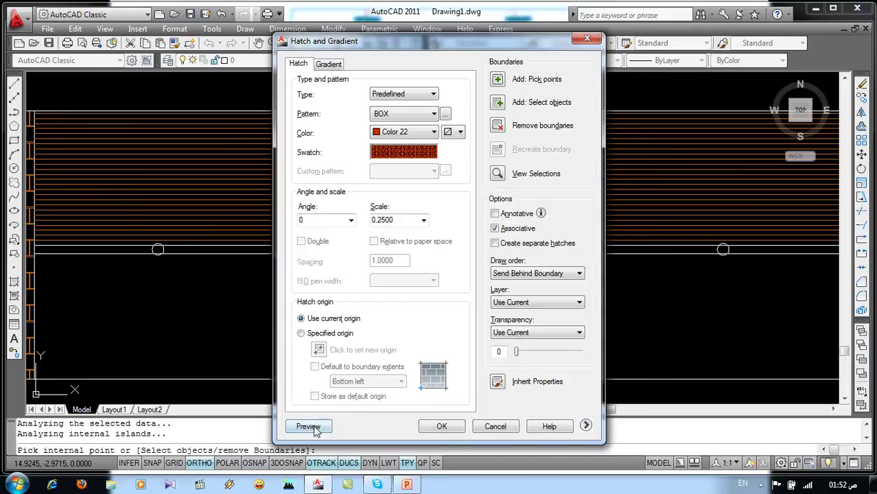
pyautogui.click(308, 426)
pyautogui.press('Escape')
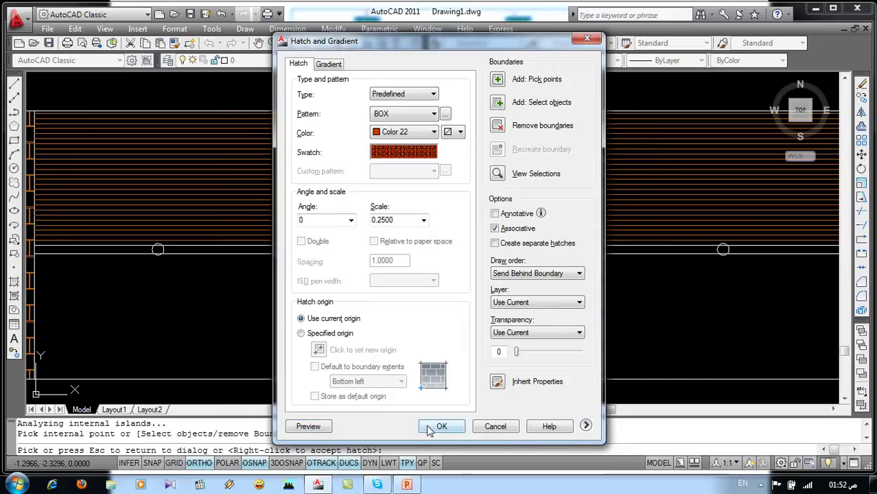
pyautogui.click(442, 422)
pyautogui.scroll(-2, 376, 298)
pyautogui.moveTo(377, 299); pyautogui.dragTo(315, 242, button='middle')
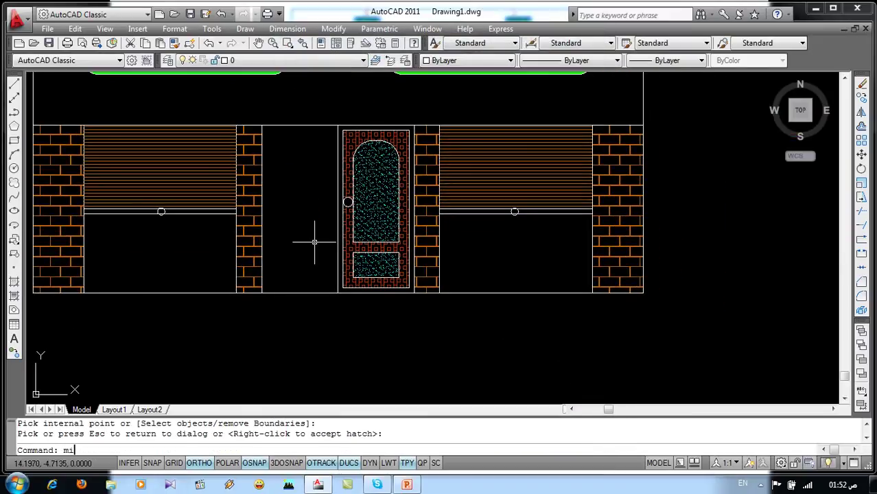
# - Mirror the hatched door about a vertical line at its left edge, keeping the original
pyautogui.press('Return')
pyautogui.scroll(2, 411, 131)
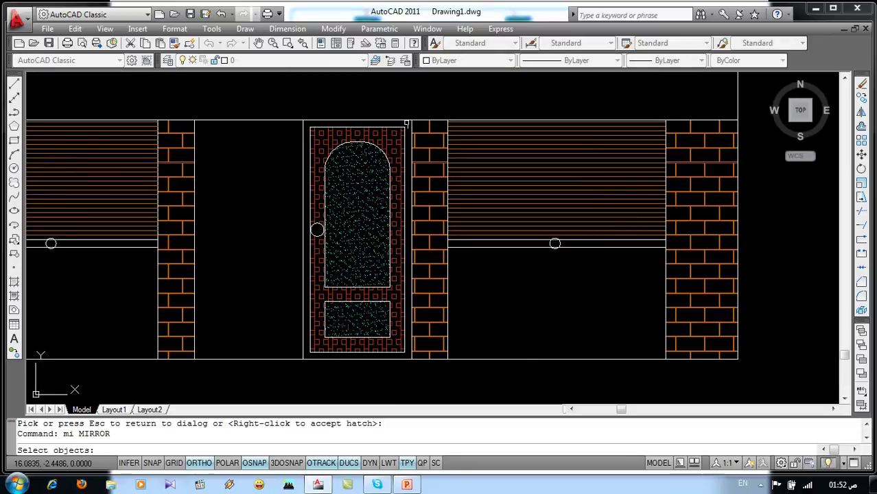
pyautogui.click(409, 124)
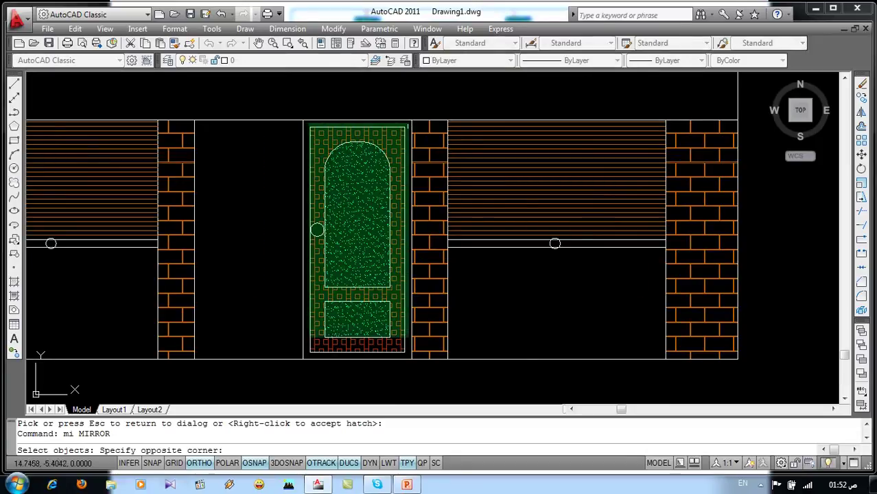
pyautogui.click(308, 356)
pyautogui.press('Return')
pyautogui.click(303, 358)
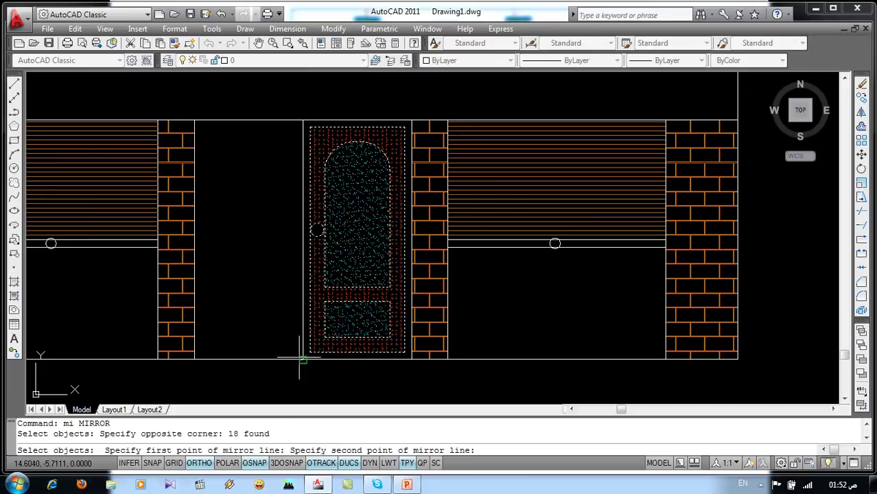
pyautogui.click(302, 123)
pyautogui.press('Return')
pyautogui.scroll(-5, 302, 124)
pyautogui.scroll(2, 398, 256)
pyautogui.scroll(2, 401, 265)
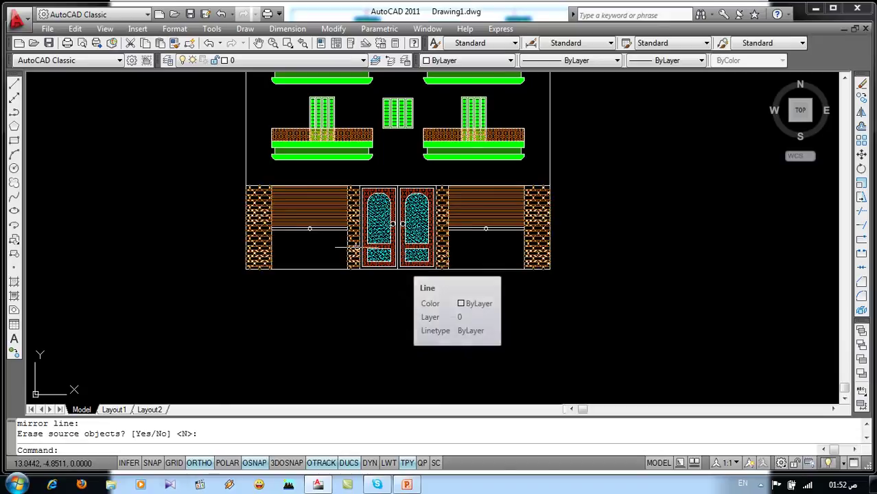
pyautogui.moveTo(355, 253); pyautogui.dragTo(397, 324, button='middle')
# - Offset the ground-floor top line and a second line upward by 0.5 to form the band
pyautogui.write('o')
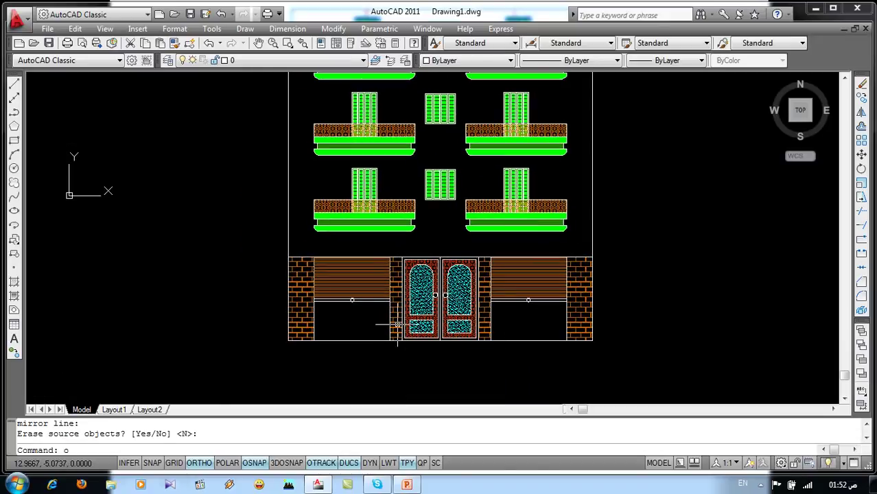
pyautogui.press('Return')
pyautogui.write('.')
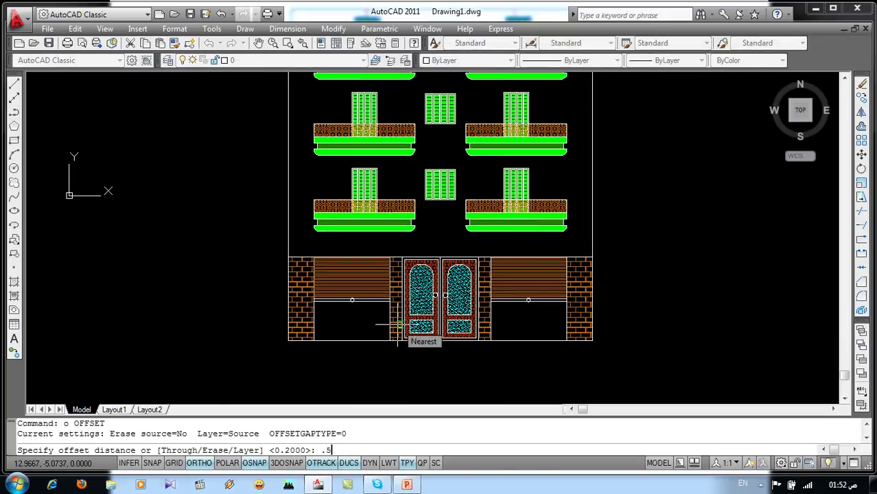
pyautogui.press('Return')
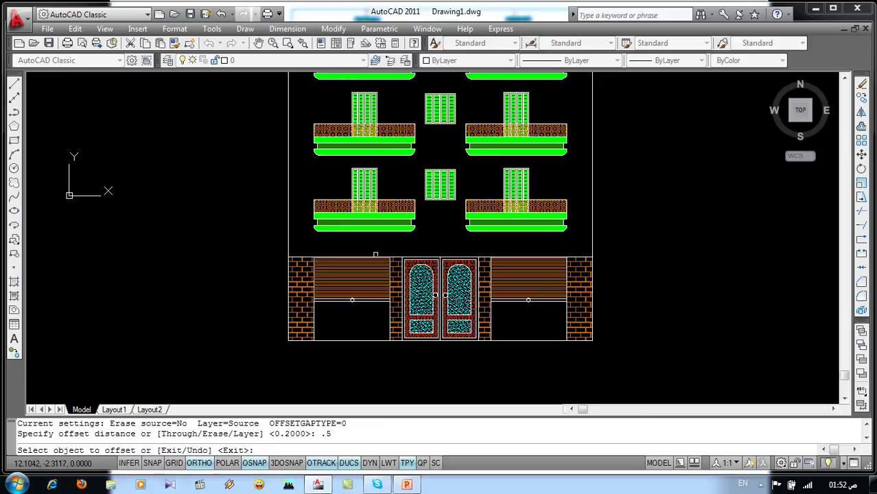
pyautogui.scroll(3, 354, 257)
pyautogui.click(352, 259)
pyautogui.click(348, 228)
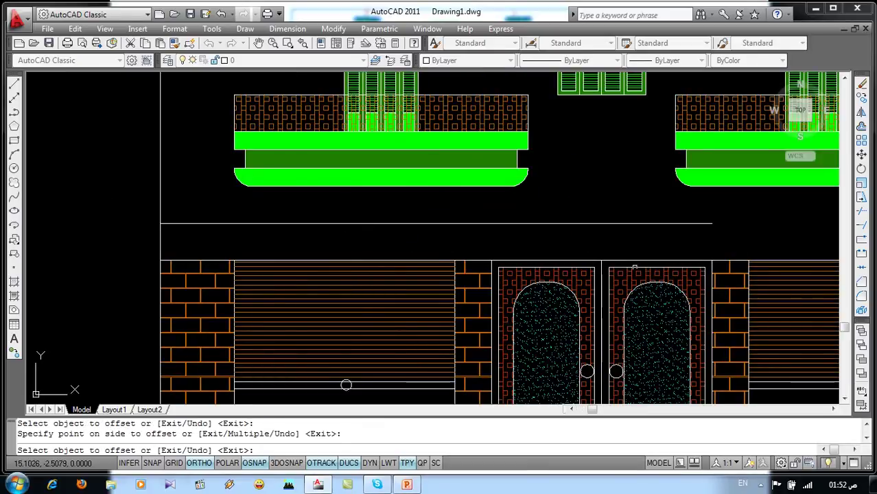
pyautogui.moveTo(791, 252); pyautogui.dragTo(526, 245, button='middle')
pyautogui.click(531, 254)
pyautogui.click(525, 217)
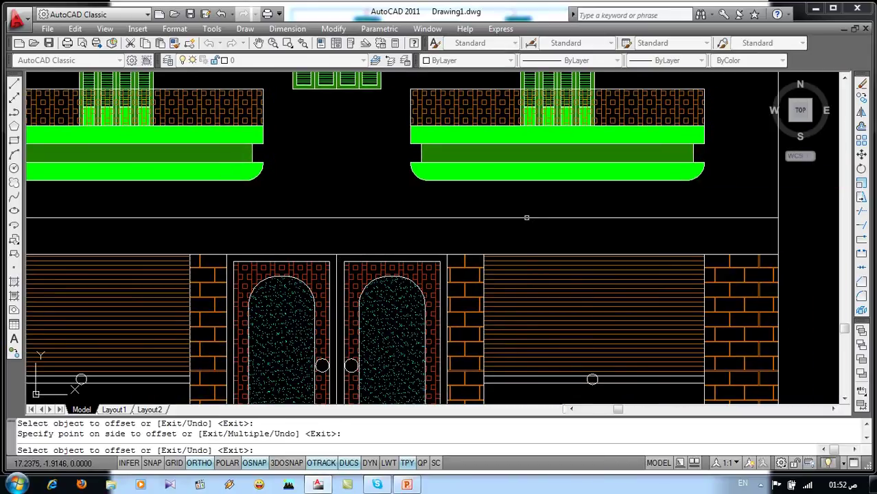
pyautogui.press('Return')
pyautogui.scroll(-2, 480, 211)
# - Fill the band with a green AR-SAND hatch at scale .025
pyautogui.press('Return')
pyautogui.click(432, 132)
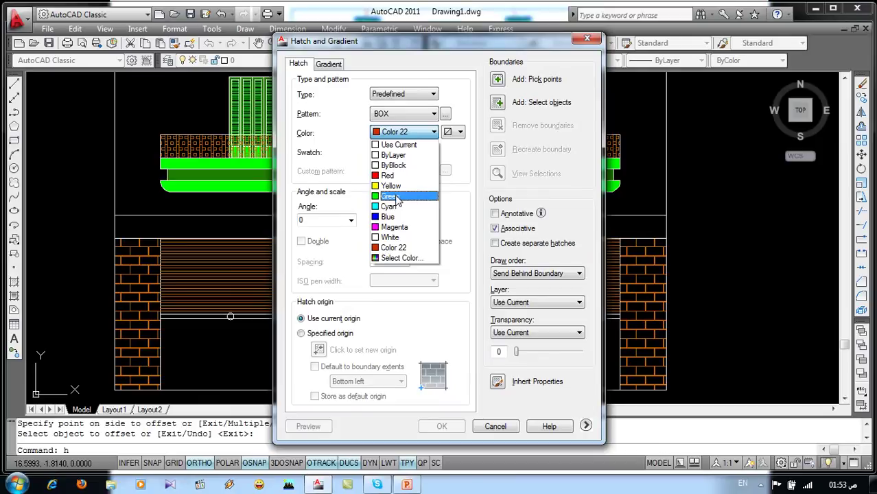
pyautogui.click(395, 197)
pyautogui.click(418, 156)
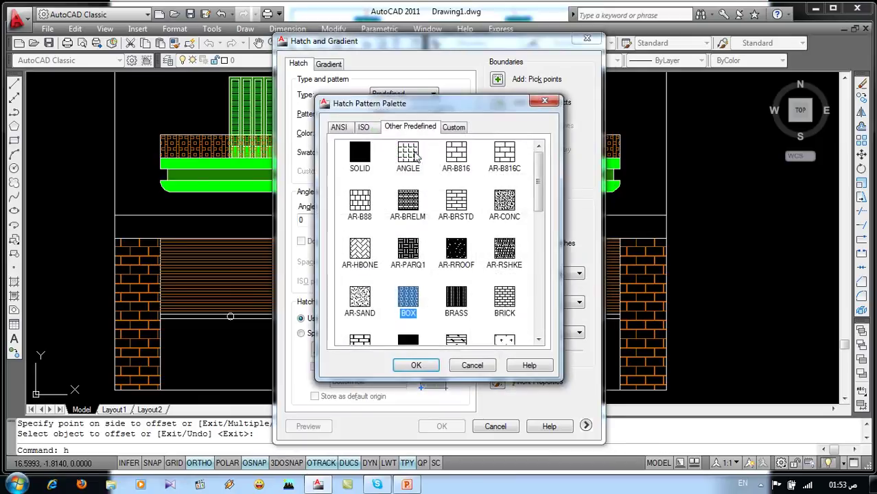
pyautogui.click(359, 302)
pyautogui.click(416, 365)
pyautogui.doubleClick(404, 218)
pyautogui.press('BackSpace')
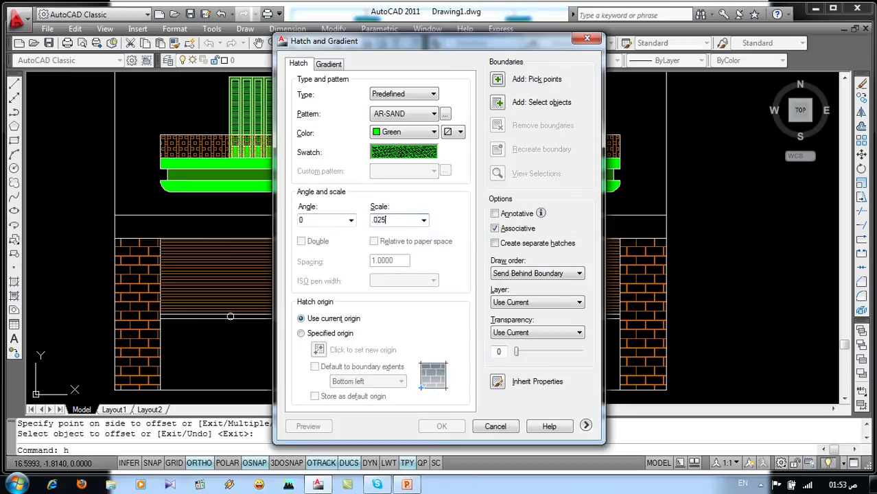
pyautogui.write('.')
pyautogui.click(506, 79)
pyautogui.click(507, 226)
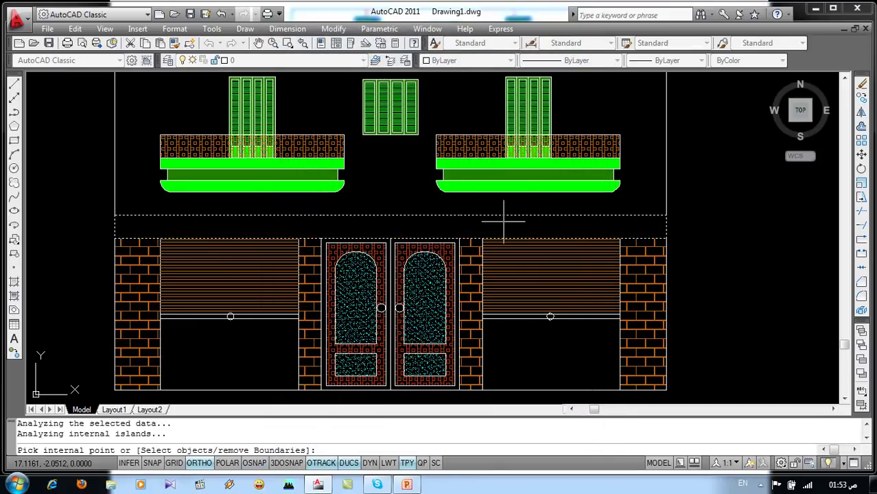
pyautogui.press('Return')
pyautogui.click(441, 426)
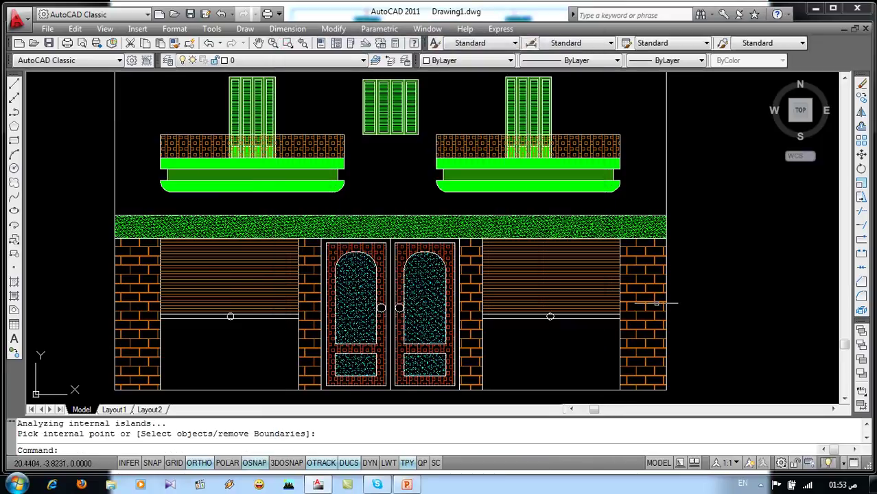
pyautogui.scroll(-2, 700, 287)
# - Offset the building's bottom line 0.25 downward for the plinth
pyautogui.moveTo(700, 287); pyautogui.dragTo(513, 216, button='middle')
pyautogui.scroll(-5, 555, 280)
pyautogui.scroll(1, 538, 269)
pyautogui.scroll(2, 536, 282)
pyautogui.scroll(2, 535, 282)
pyautogui.scroll(1, 528, 278)
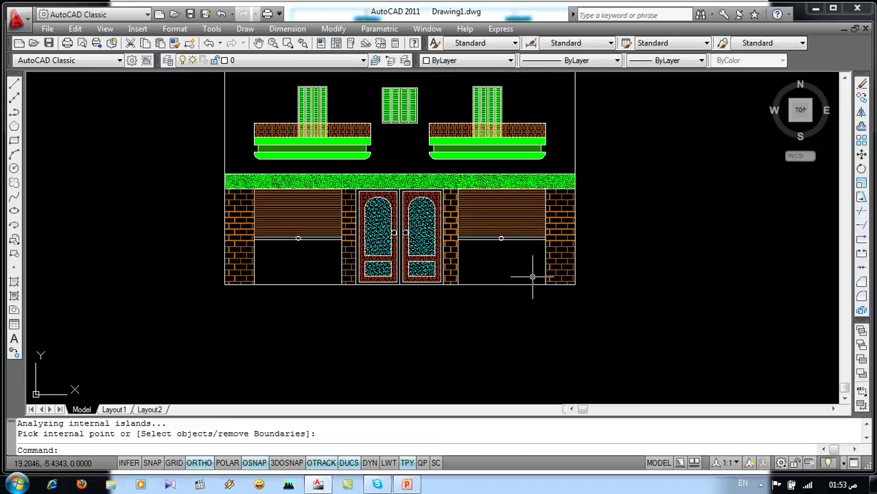
pyautogui.write('o')
pyautogui.press('Return')
pyautogui.write('.')
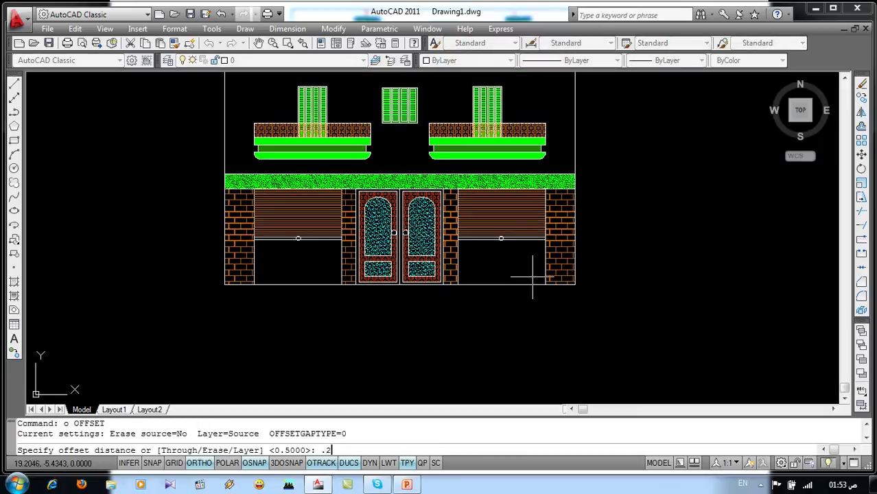
pyautogui.press('Return')
pyautogui.click(506, 283)
pyautogui.click(509, 341)
pyautogui.press('Return')
# - Draw the right plinth end: 1 unit right, 0.25 down, 1 unit back left
pyautogui.write('l')
pyautogui.press('Return')
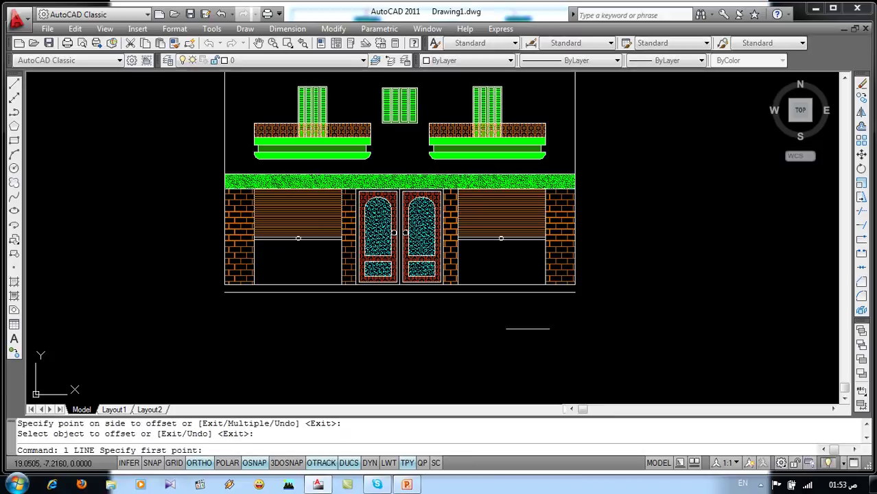
pyautogui.click(575, 283)
pyautogui.write('1')
pyautogui.press('Return')
pyautogui.write('.25')
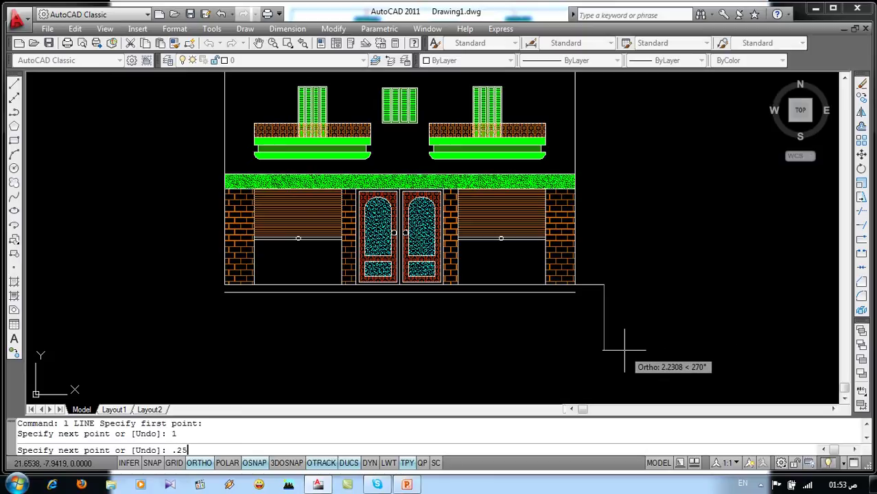
pyautogui.press('Return')
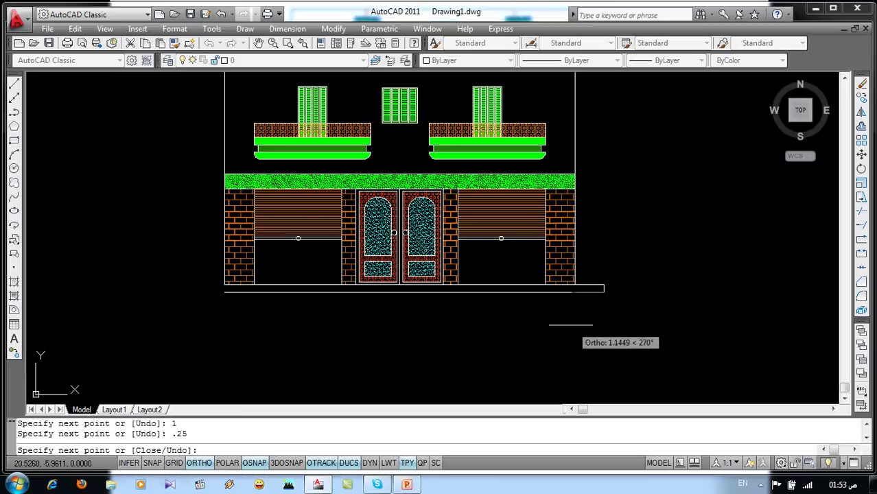
pyautogui.write('1')
pyautogui.press('Return')
pyautogui.press('Return')
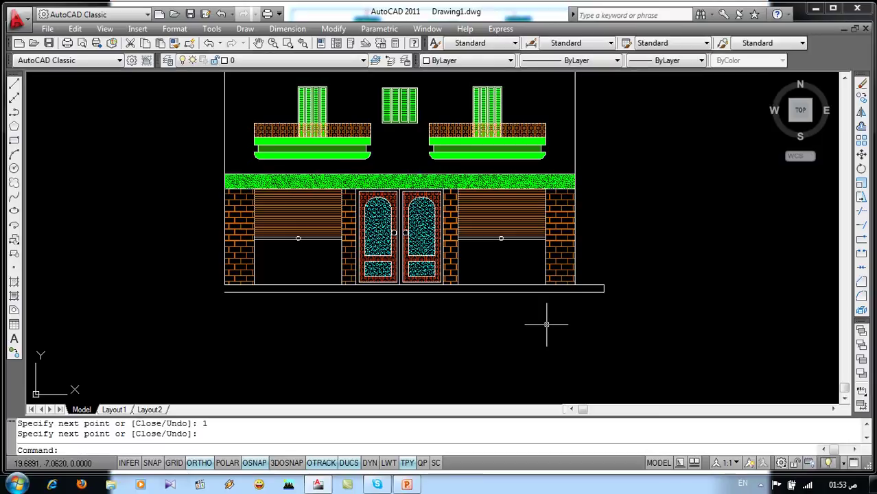
pyautogui.write('mi')
# - Mirror the plinth end lines about the facade centre, keeping the originals
pyautogui.press('Return')
pyautogui.click(637, 271)
pyautogui.click(580, 310)
pyautogui.press('Return')
pyautogui.click(399, 300)
pyautogui.click(392, 336)
pyautogui.press('Return')
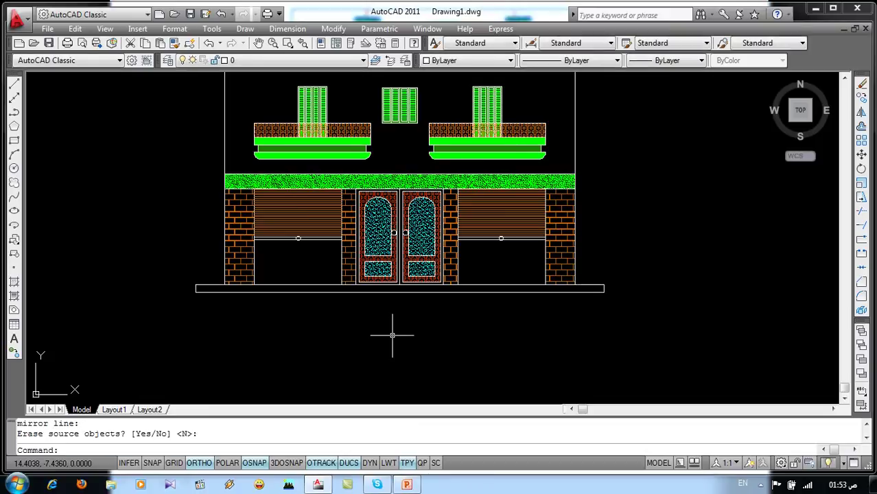
# - Set up a hatch with grey Color 8, GRAVEL pattern and scale 0.25
pyautogui.write('h')
pyautogui.press('Return')
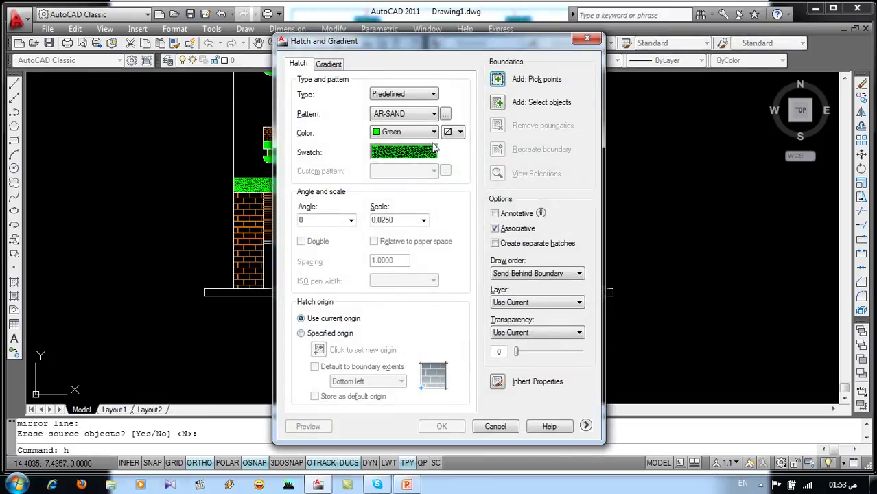
pyautogui.click(434, 132)
pyautogui.click(401, 247)
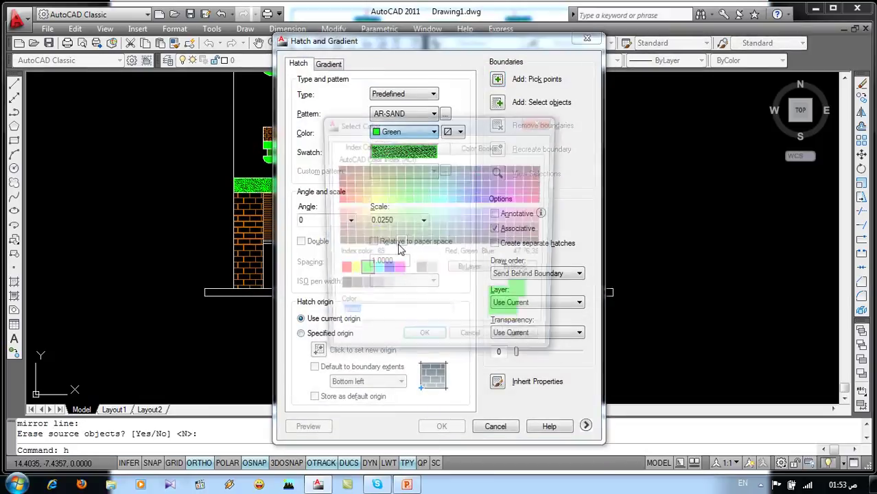
pyautogui.click(420, 272)
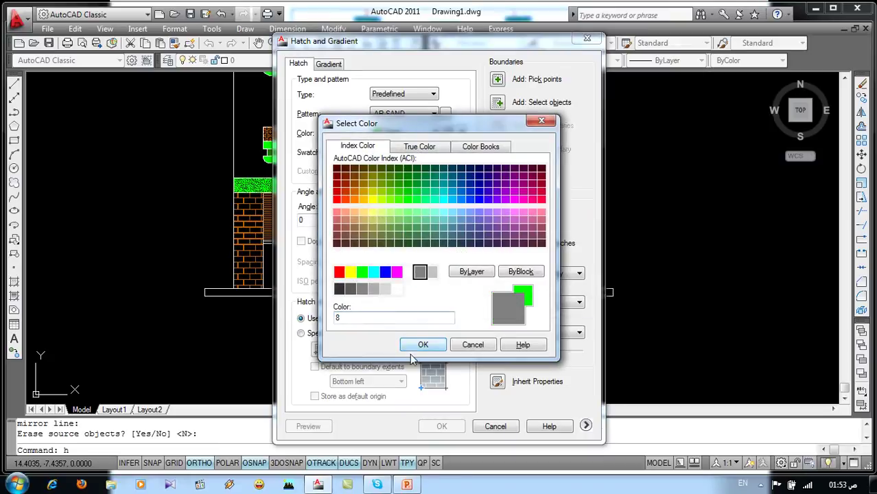
pyautogui.click(423, 345)
pyautogui.click(414, 163)
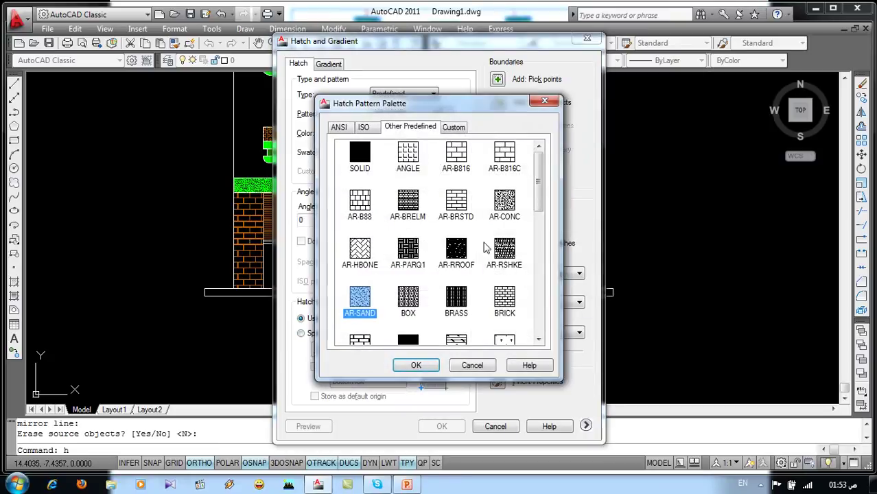
pyautogui.scroll(-2, 527, 280)
pyautogui.scroll(-2, 527, 280)
pyautogui.scroll(-1, 527, 280)
pyautogui.click(509, 288)
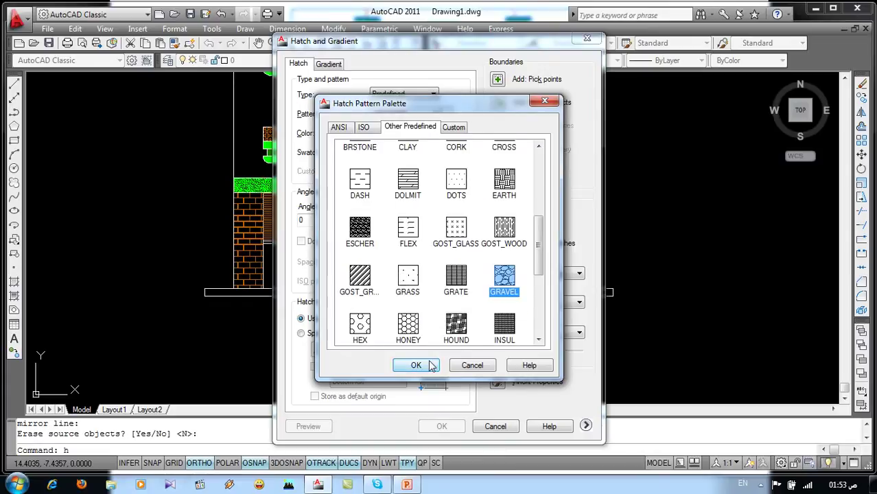
pyautogui.click(416, 365)
pyautogui.click(423, 219)
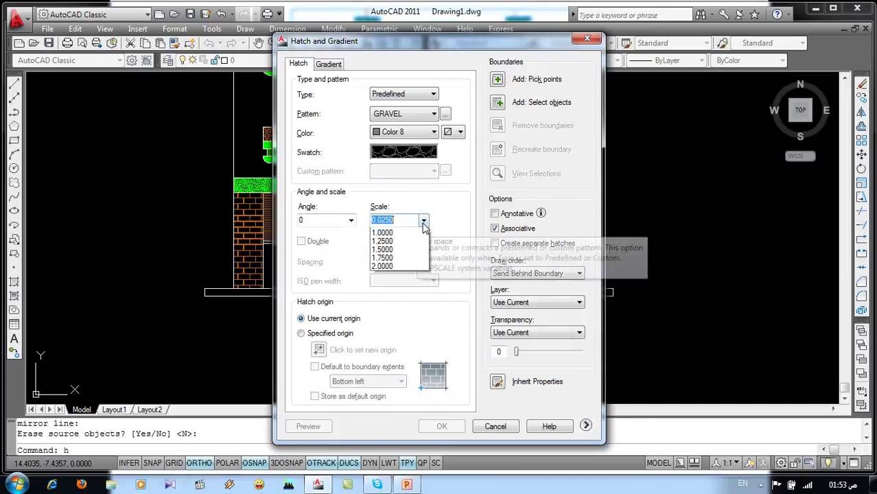
pyautogui.click(382, 232)
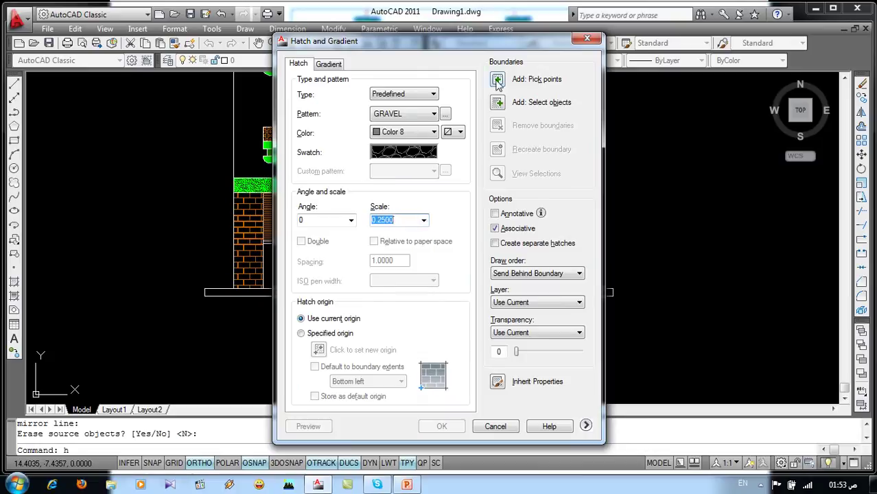
# - Pick inside the plinth strip, preview the gravel hatch, and apply it
pyautogui.click(498, 81)
pyautogui.click(436, 294)
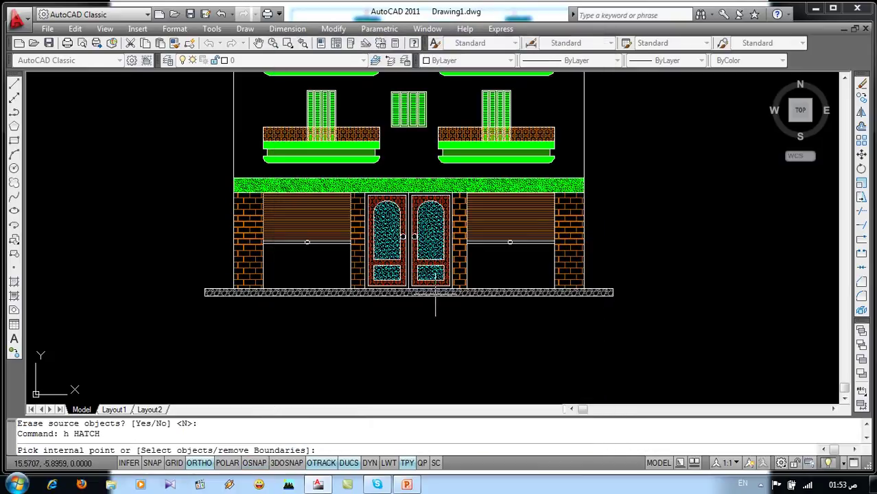
pyautogui.press('Return')
pyautogui.click(305, 425)
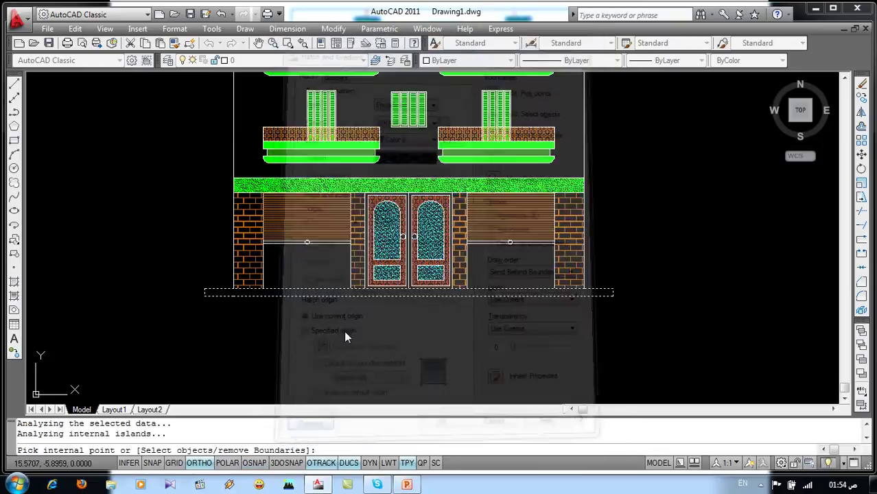
pyautogui.scroll(3, 344, 331)
pyautogui.press('Escape')
pyautogui.click(440, 427)
pyautogui.scroll(-2, 412, 343)
pyautogui.moveTo(446, 377); pyautogui.dragTo(469, 335, button='middle')
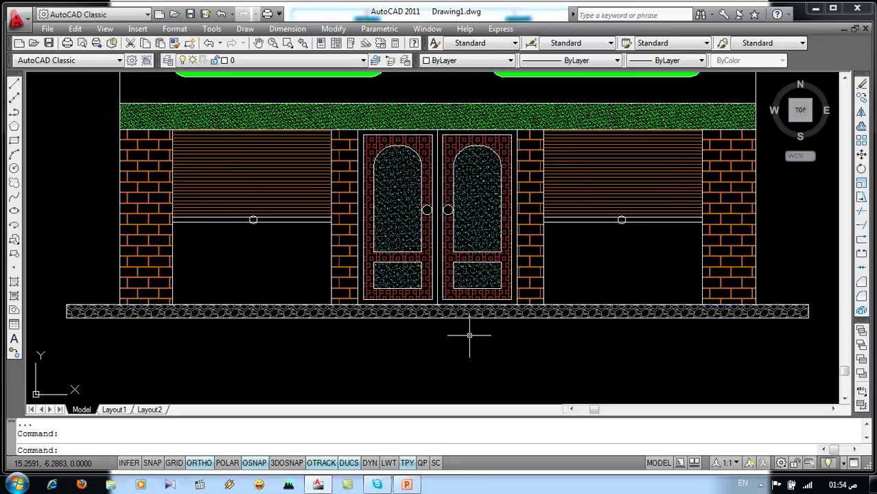
# - Zoom out and pan to frame the whole four-storey elevation
pyautogui.scroll(-2, 470, 335)
pyautogui.scroll(-2, 478, 310)
pyautogui.scroll(-2, 479, 310)
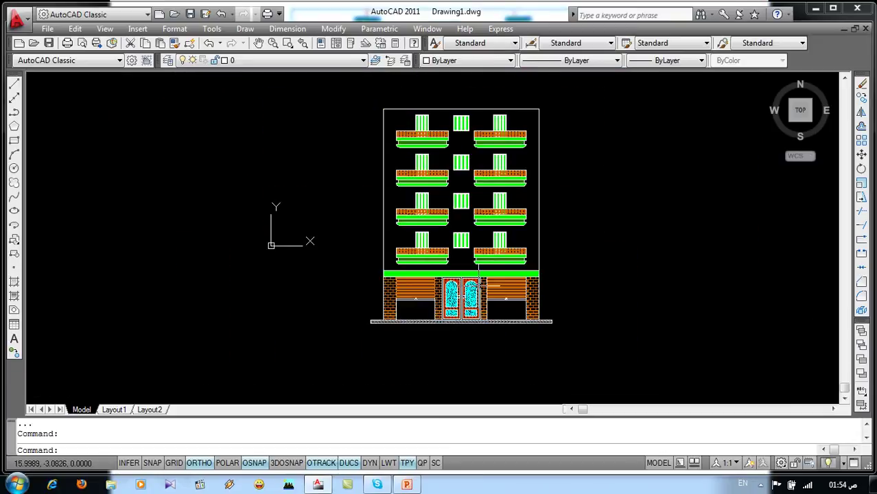
pyautogui.moveTo(506, 303)
pyautogui.mouseDown(button='middle')
pyautogui.moveTo(498, 319)
pyautogui.moveTo(528, 313)
pyautogui.mouseUp(button='middle')
pyautogui.scroll(2, 499, 317)
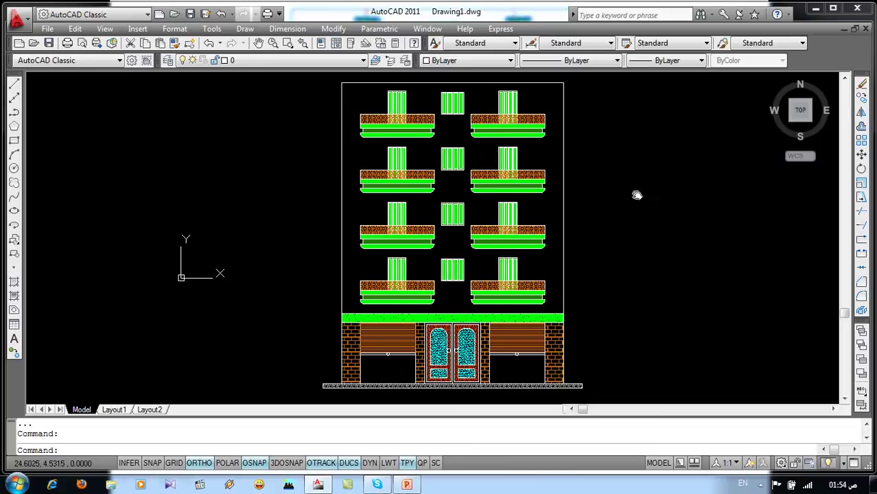
pyautogui.moveTo(637, 193); pyautogui.dragTo(610, 190, button='middle')
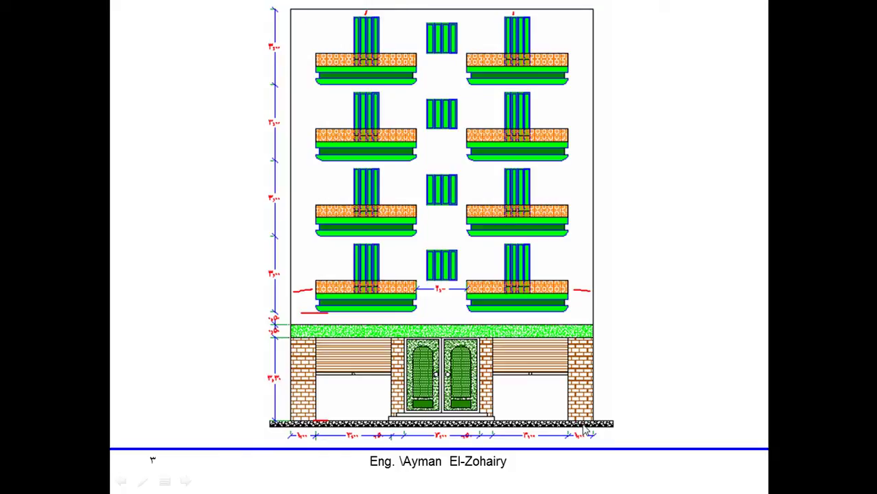
# - End the reference slideshow and discard the ink annotations
pyautogui.press('Escape')
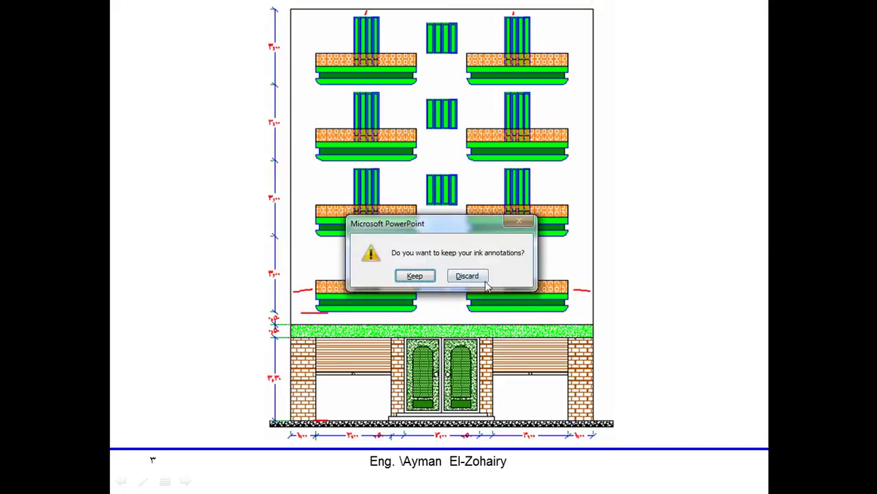
pyautogui.click(484, 280)
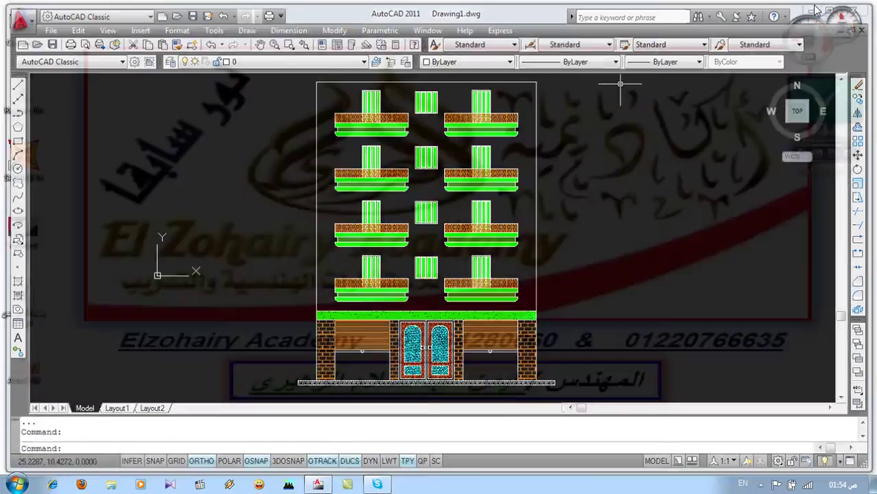